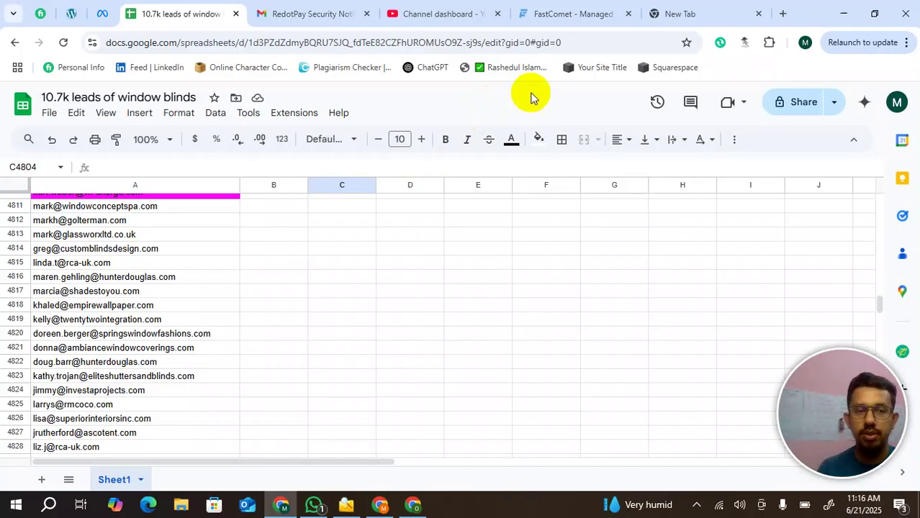
- In a new Chrome tab, search 'let' and pick the LetsExtract Email Studio suggestion
scroll(115, 255, "up", 5)
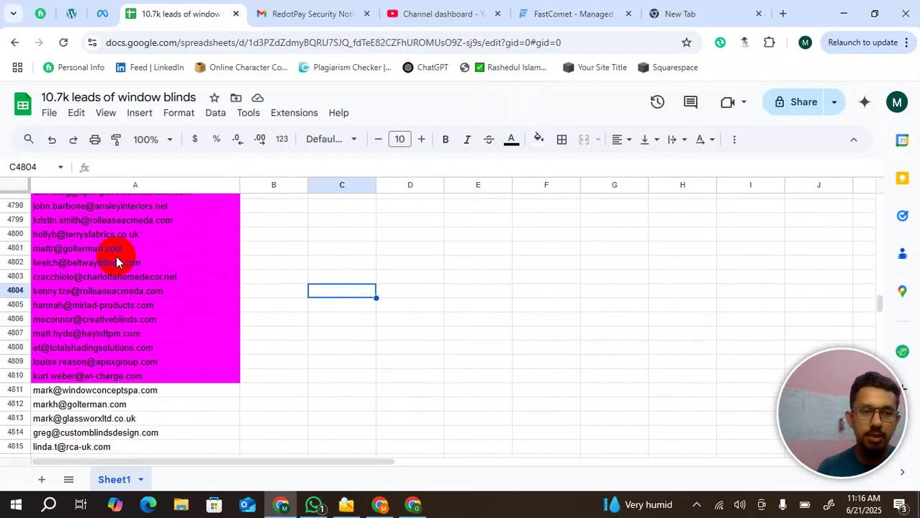
scroll(116, 257, "down", 4)
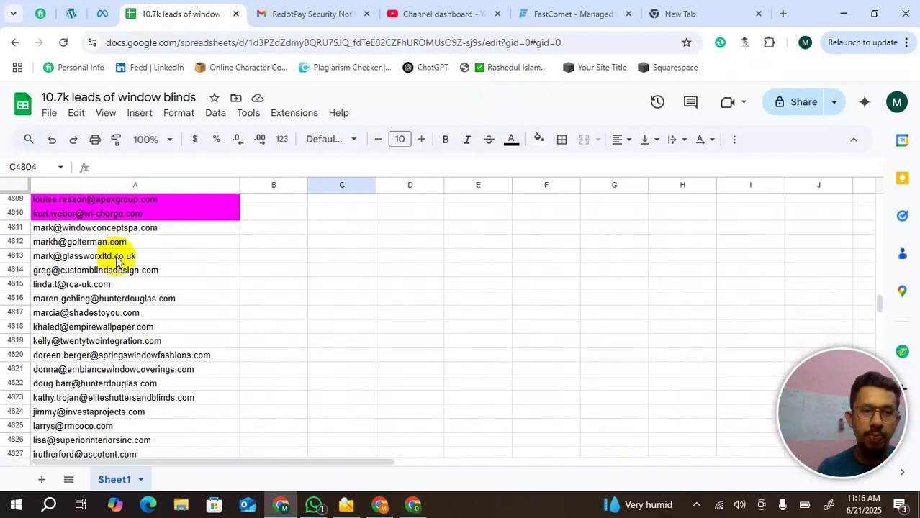
scroll(116, 261, "down", 1)
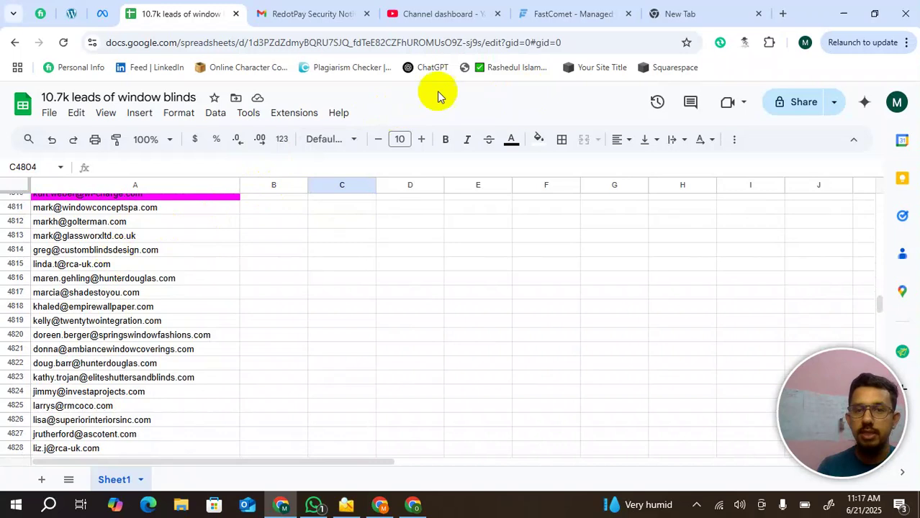
left_click(688, 16)
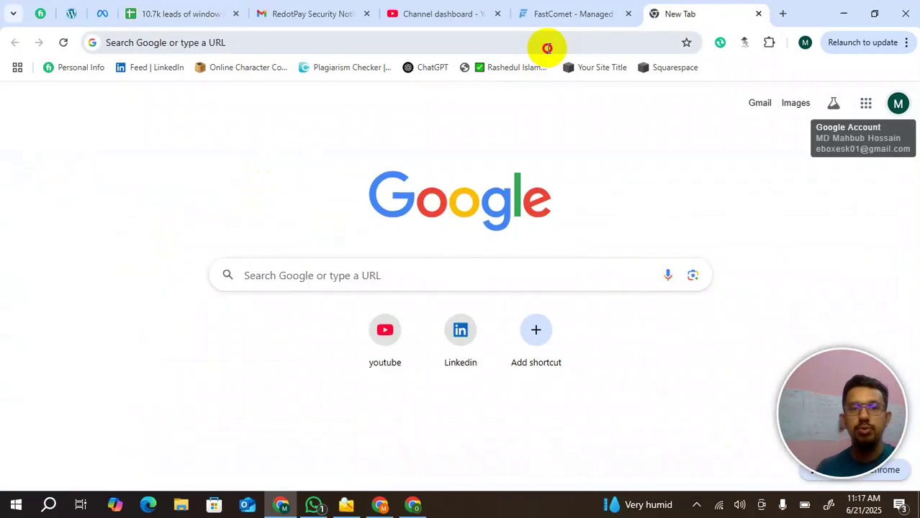
left_click(548, 48)
type("let")
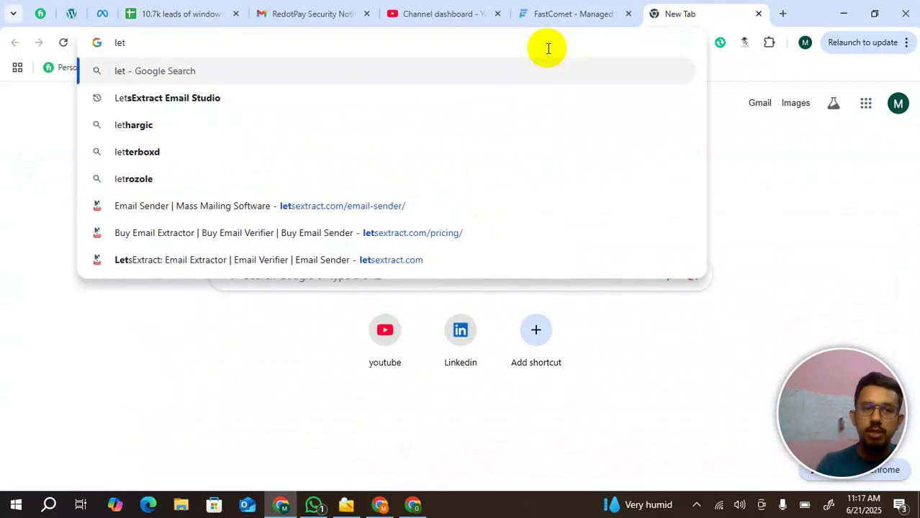
key("Down")
key("Return")
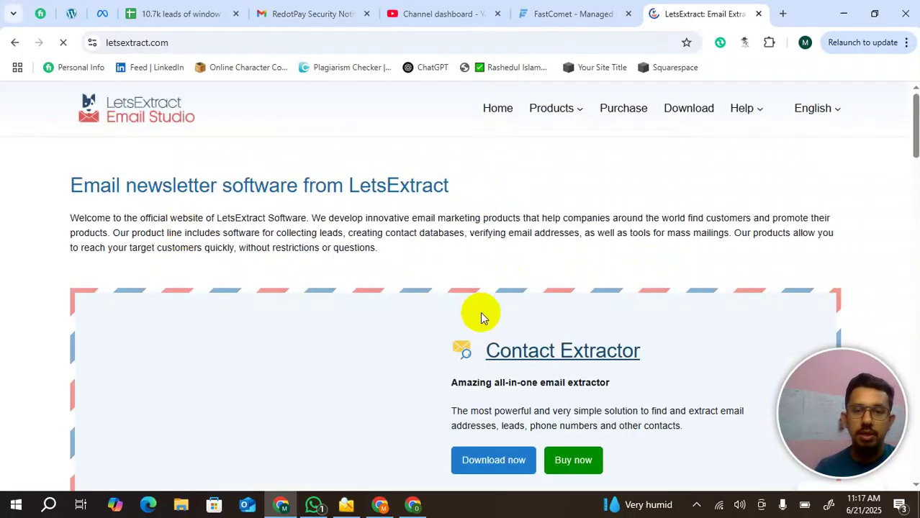
- Scroll through letsextract.com to bring the Email Sender product into view
scroll(479, 314, "down", 3)
scroll(481, 317, "down", 5)
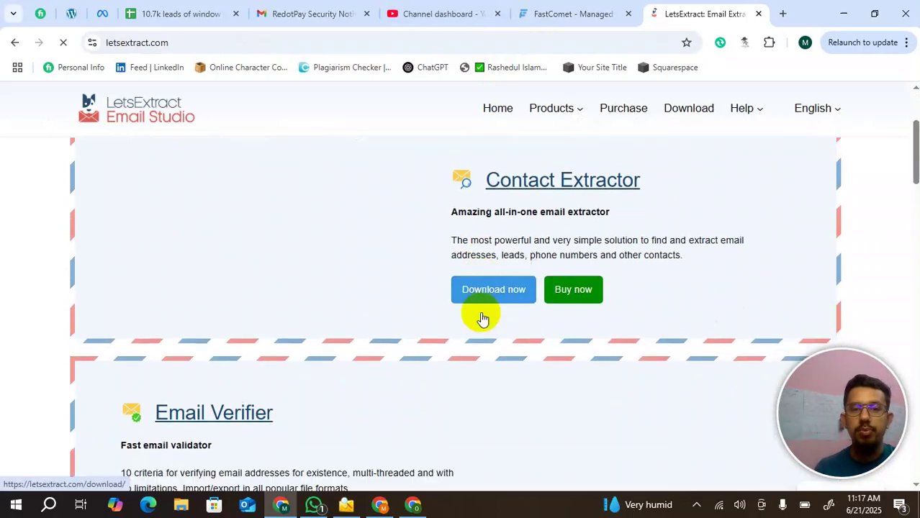
scroll(481, 318, "up", 4)
scroll(481, 317, "down", 2)
scroll(479, 314, "down", 3)
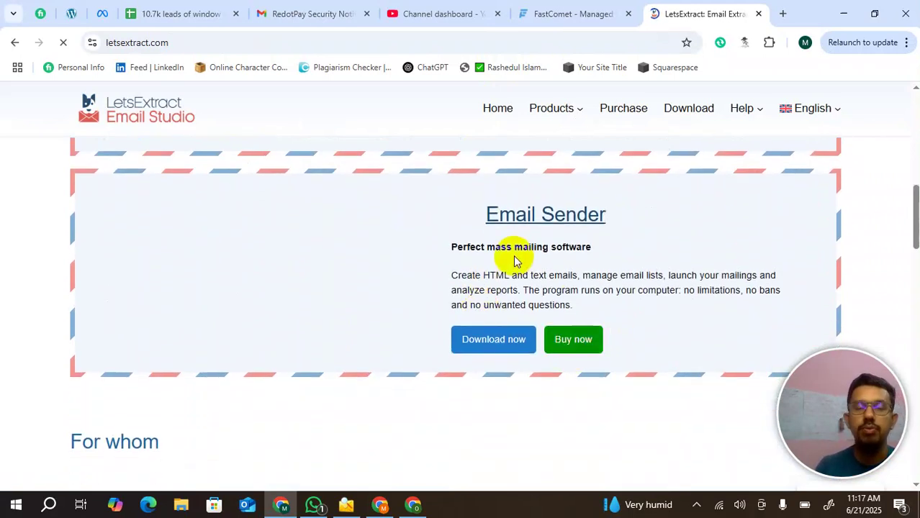
scroll(516, 252, "down", 1)
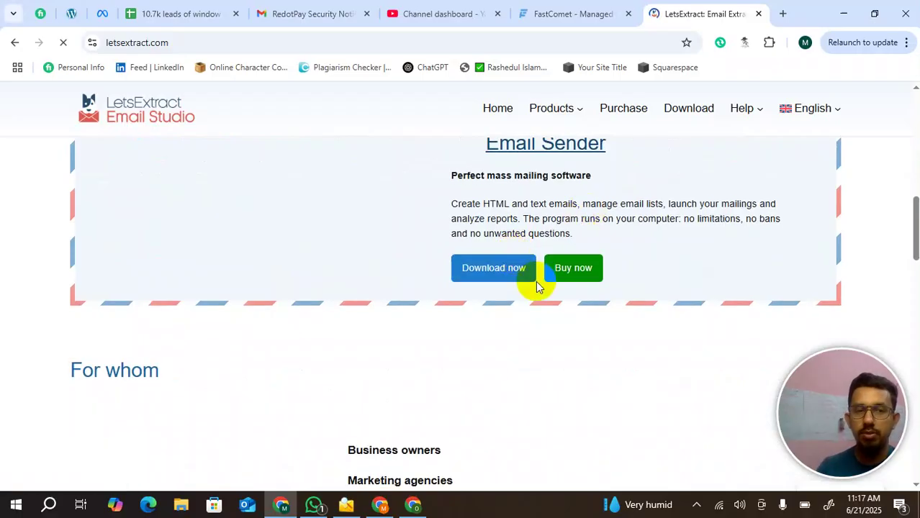
scroll(536, 283, "down", 2)
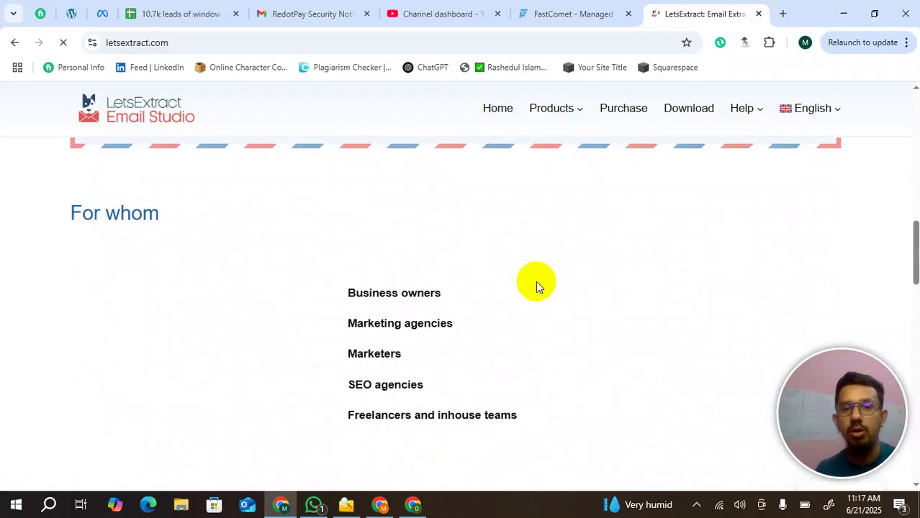
scroll(536, 281, "up", 2)
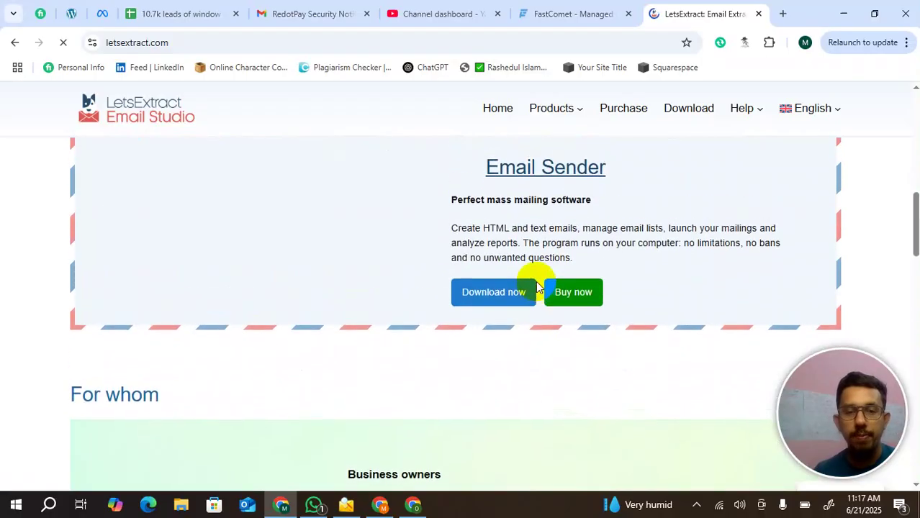
scroll(504, 360, "up", 1)
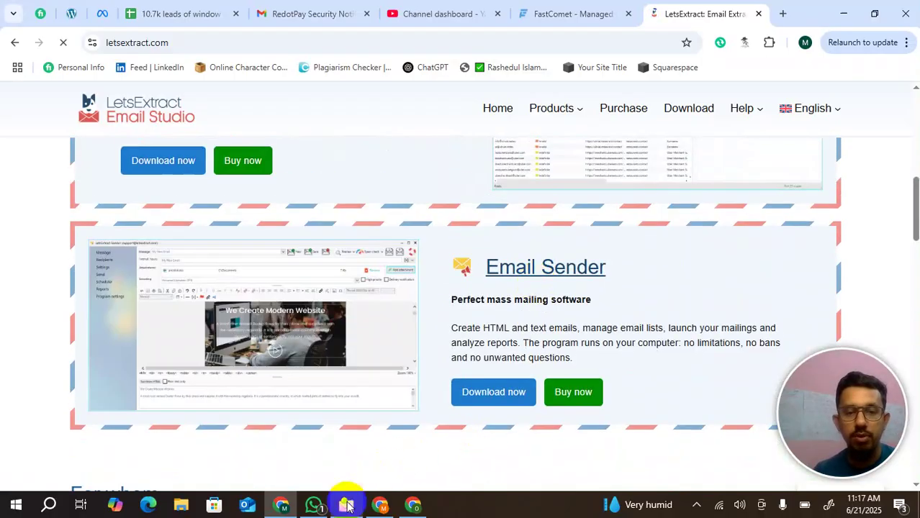
left_click(348, 504)
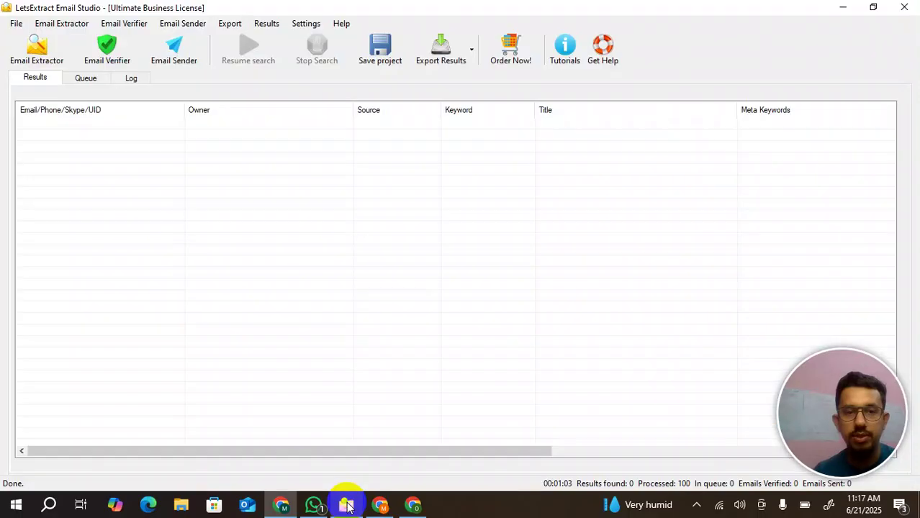
- Dismiss the LetsExtract Email Studio Welcome options dialog
left_click(36, 57)
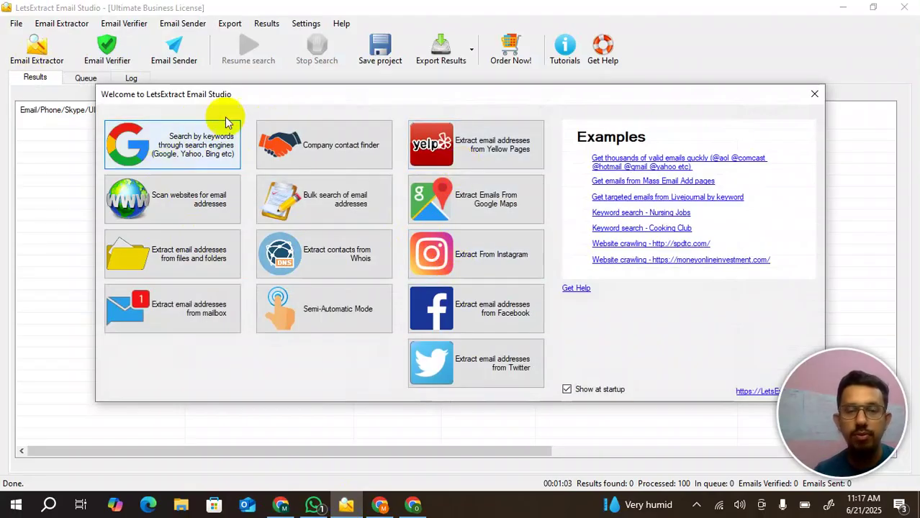
left_click(811, 97)
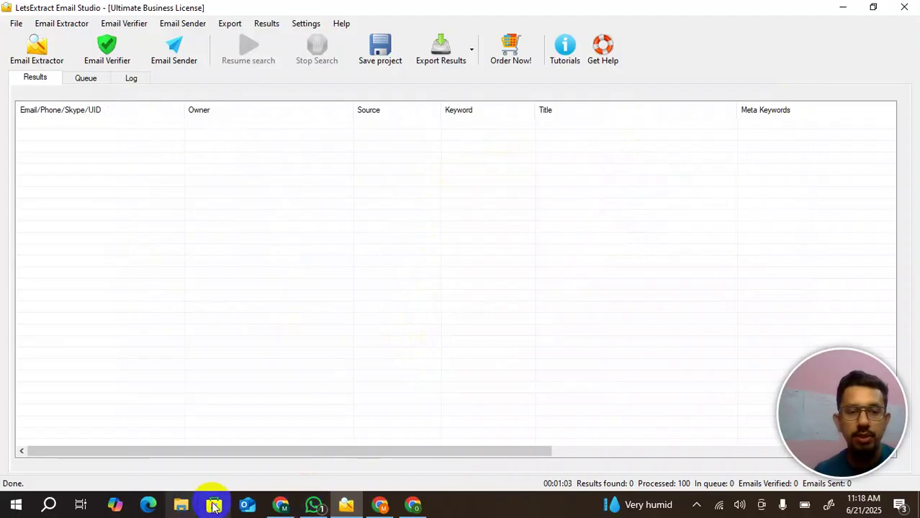
left_click(414, 505)
left_click(416, 507)
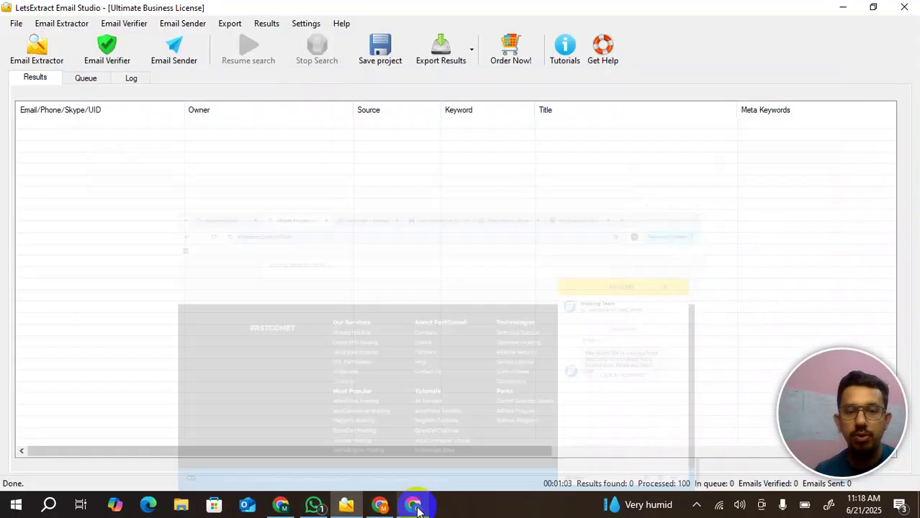
left_click(282, 507)
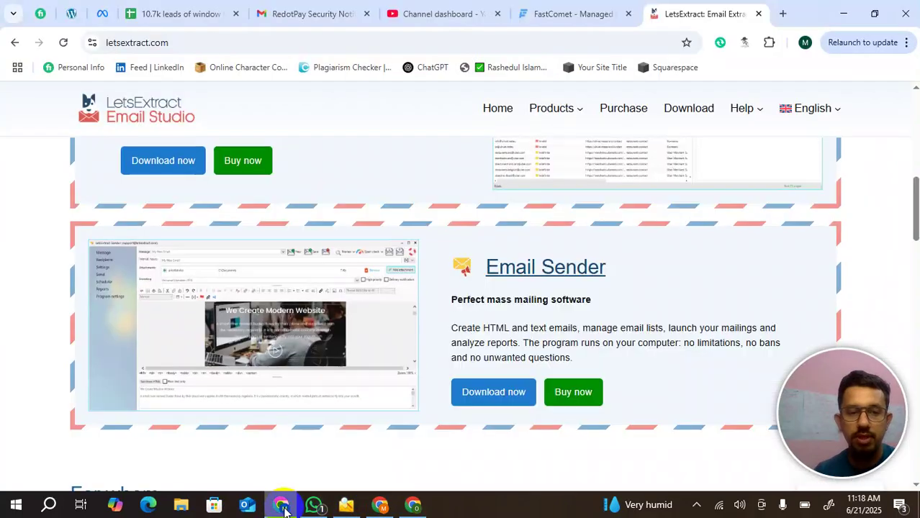
scroll(468, 372, "down", 3)
scroll(468, 378, "up", 3)
scroll(468, 376, "up", 6)
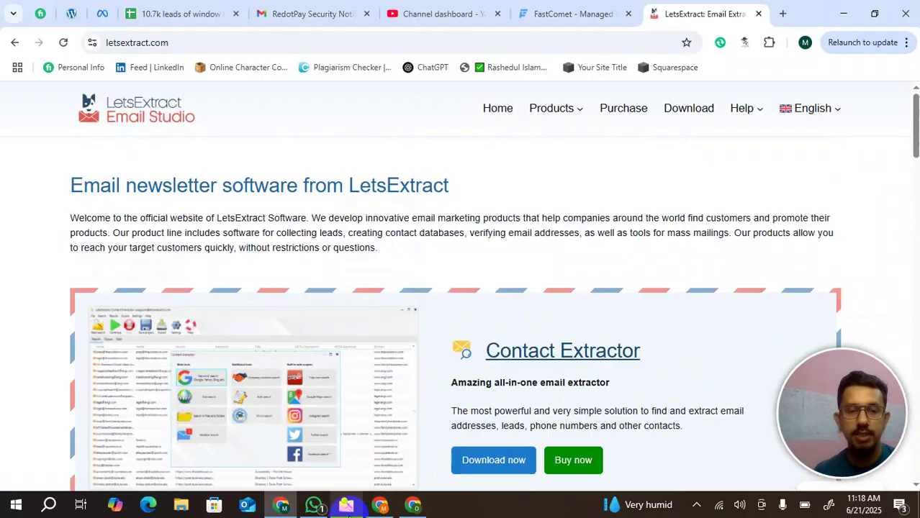
left_click(346, 507)
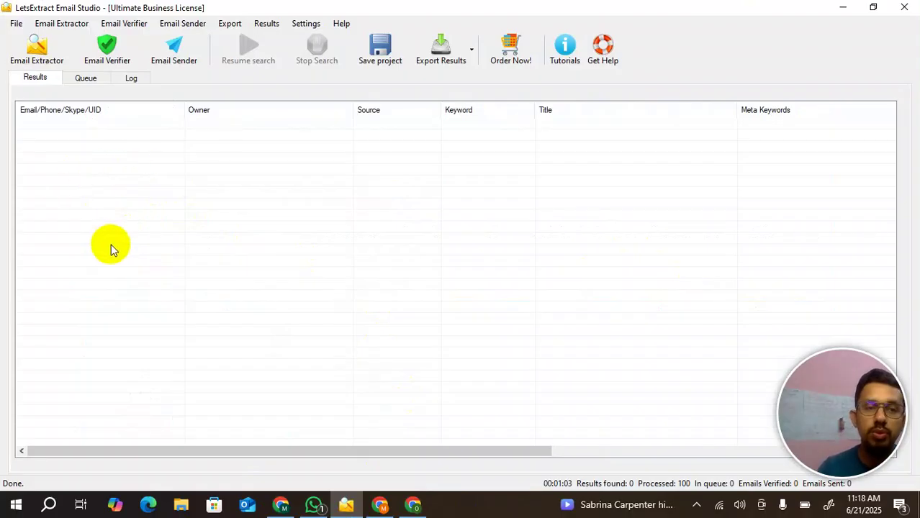
- Open the empty Add emails box from the results grid's right-click menu
right_click(82, 194)
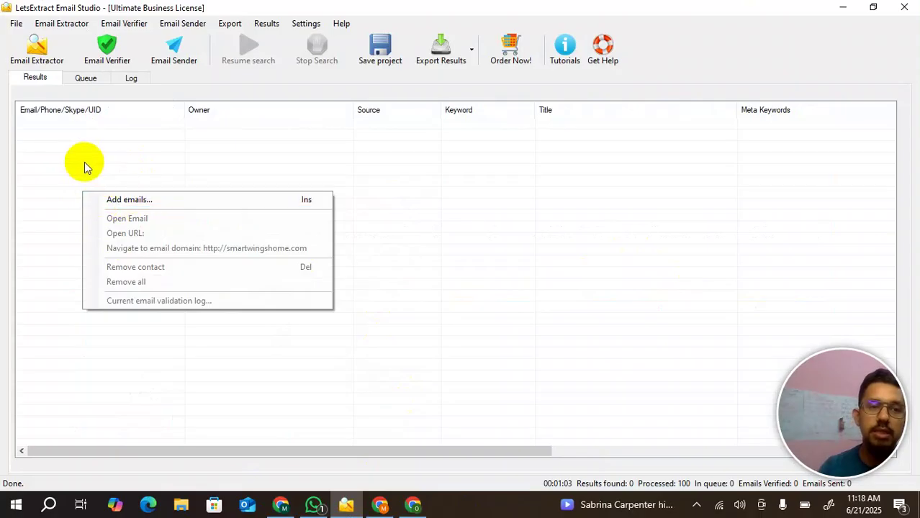
right_click(82, 161)
right_click(83, 163)
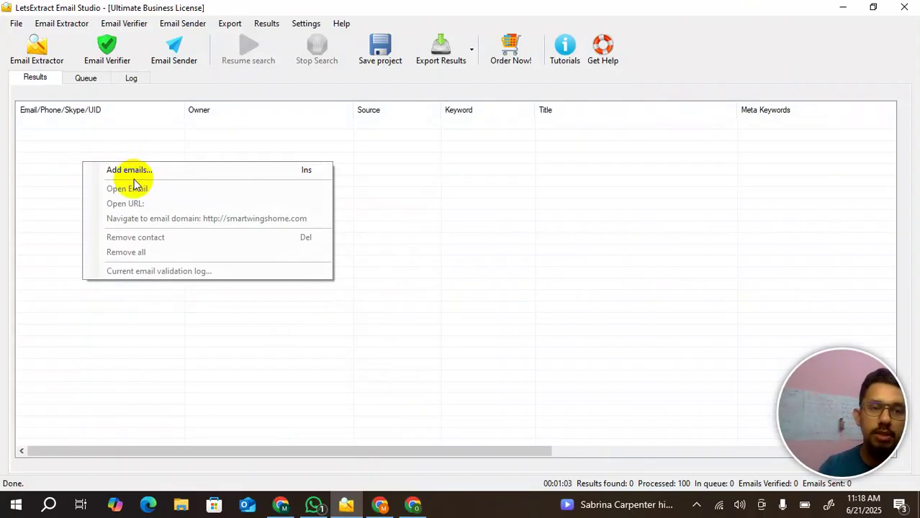
left_click(126, 170)
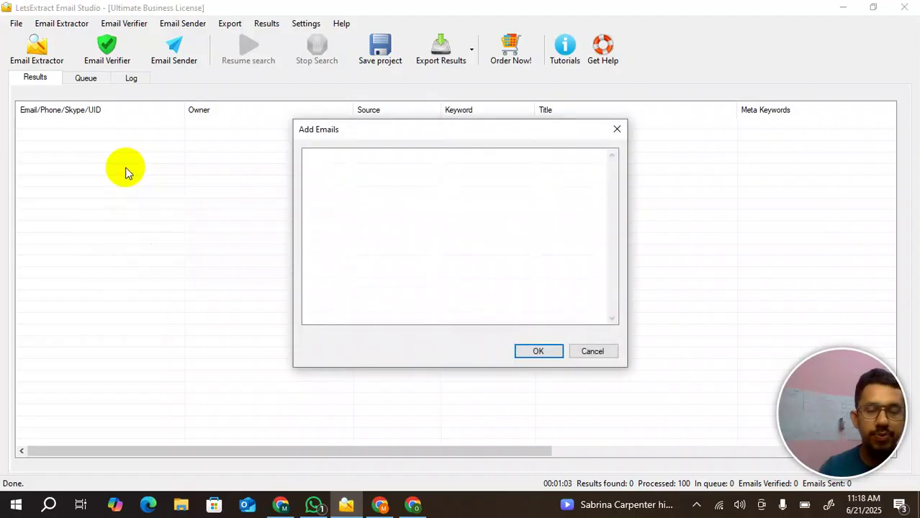
left_click(372, 195)
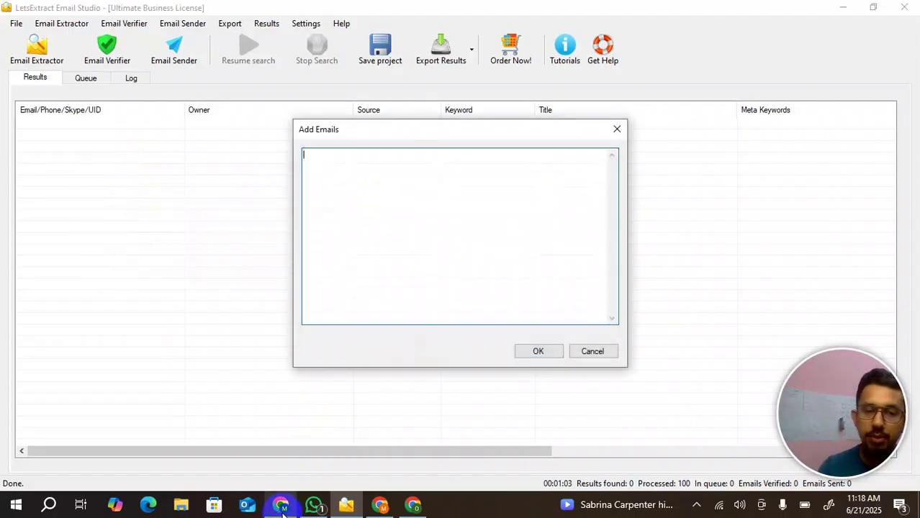
left_click(282, 505)
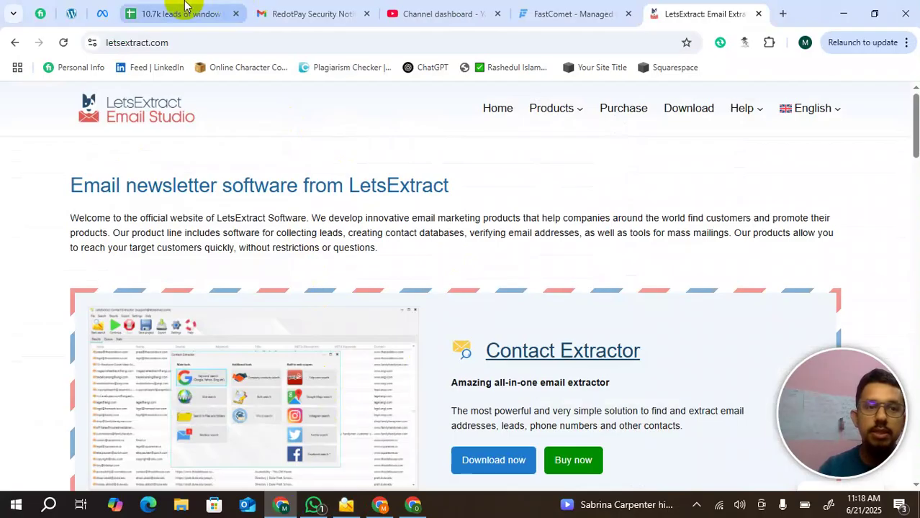
- In the leads sheet, select the 100 addresses in A4811 through A4910
left_click(179, 7)
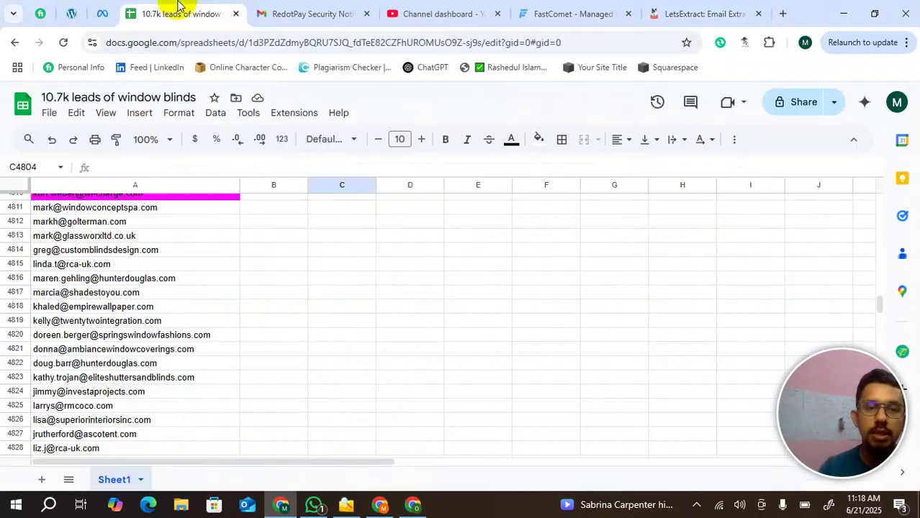
left_click(57, 211)
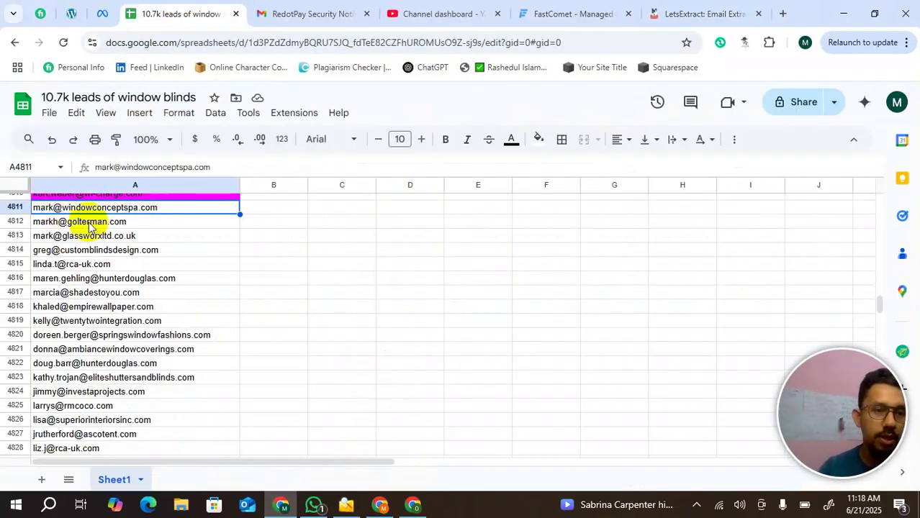
scroll(117, 321, "down", 5)
scroll(117, 322, "down", 17)
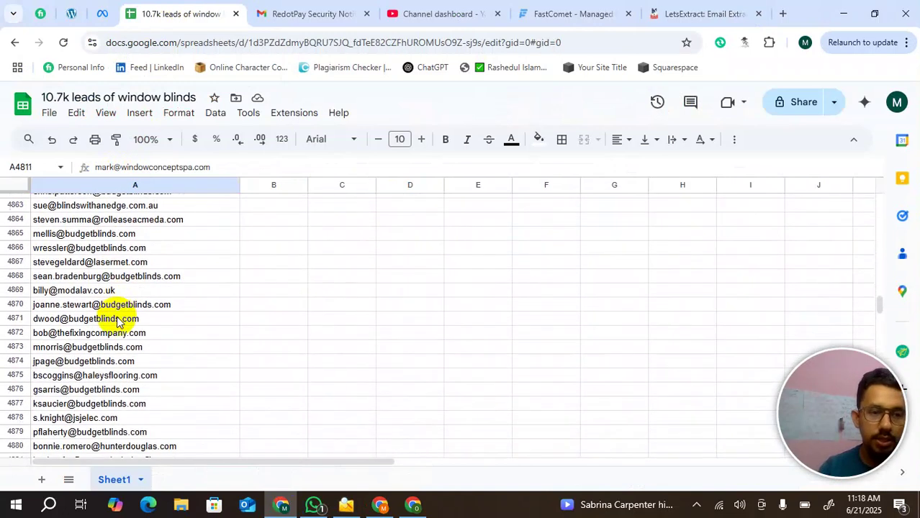
scroll(117, 322, "down", 5)
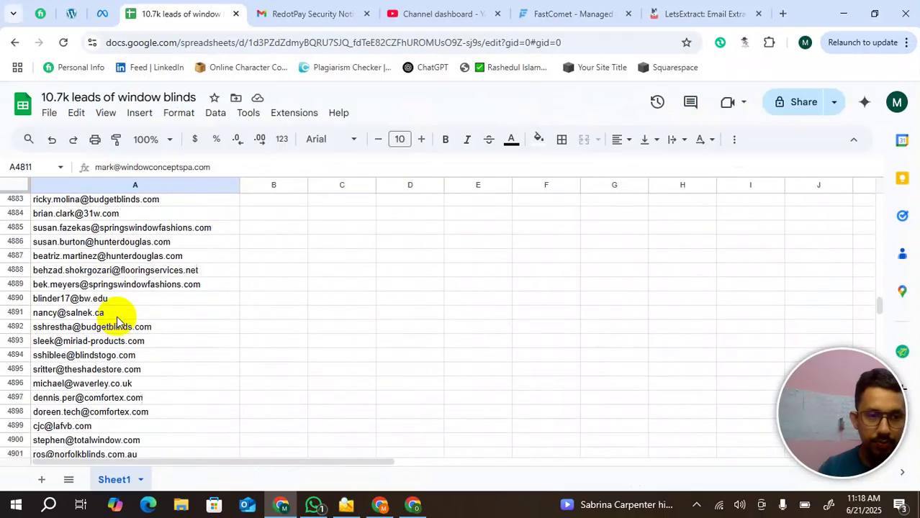
scroll(117, 322, "down", 1)
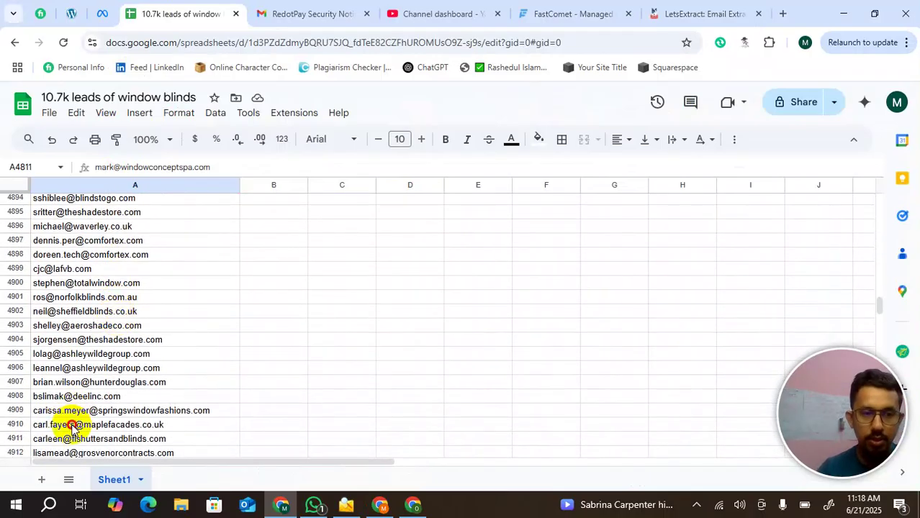
left_click(72, 429, "shift")
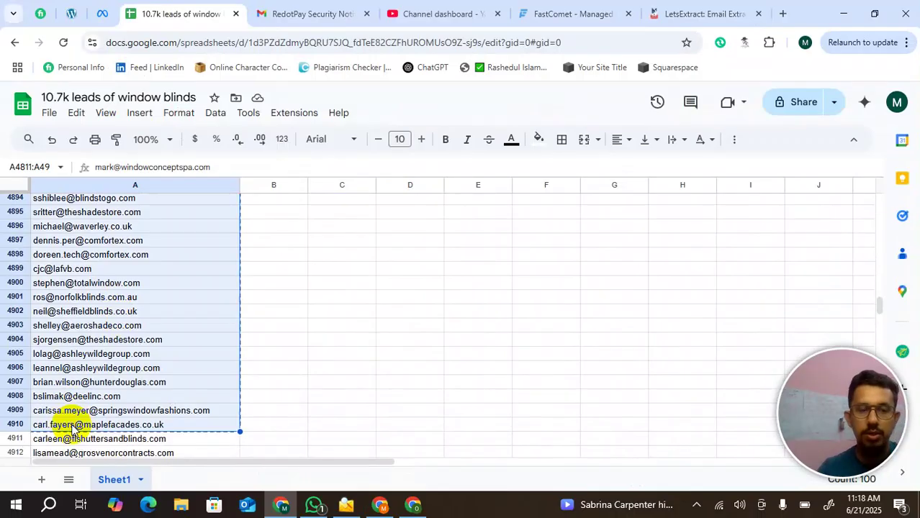
scroll(72, 430, "down", 5)
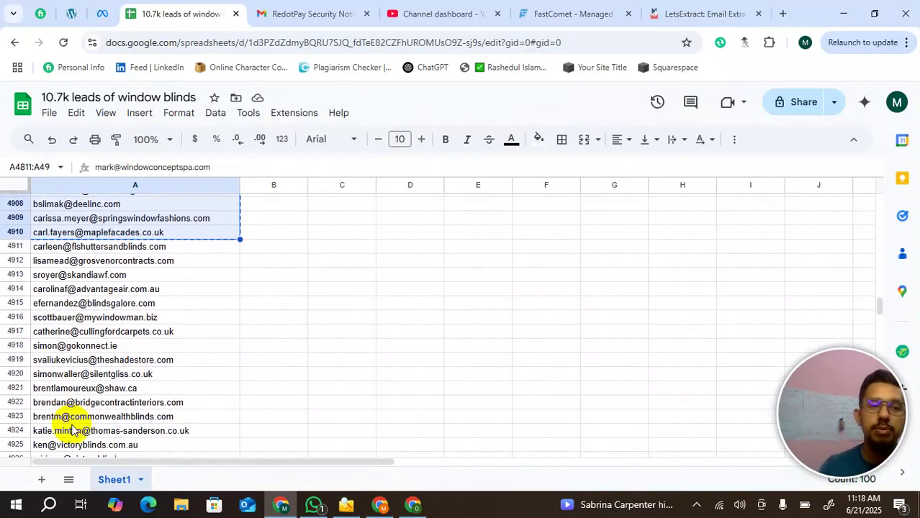
- Select the 200-address batch A4911:A5110 in column A for copying
left_click(167, 253)
scroll(167, 254, "down", 2)
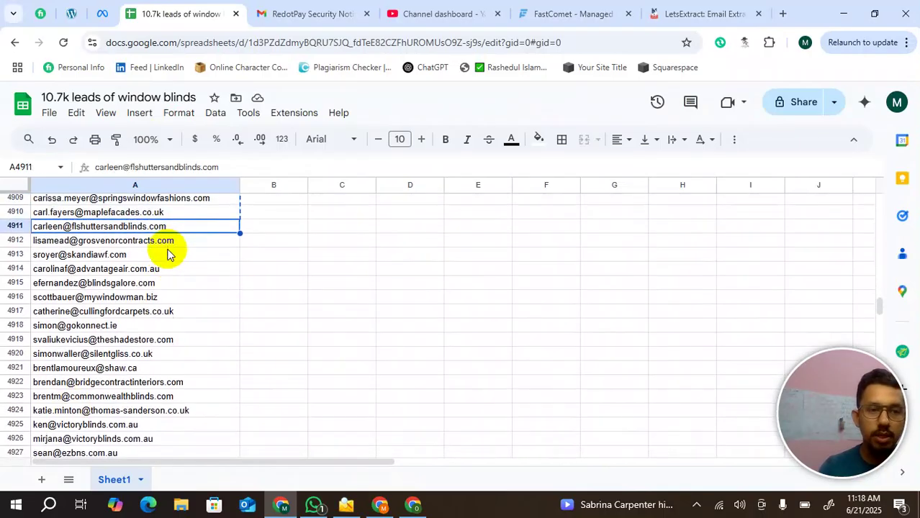
scroll(168, 253, "down", 1)
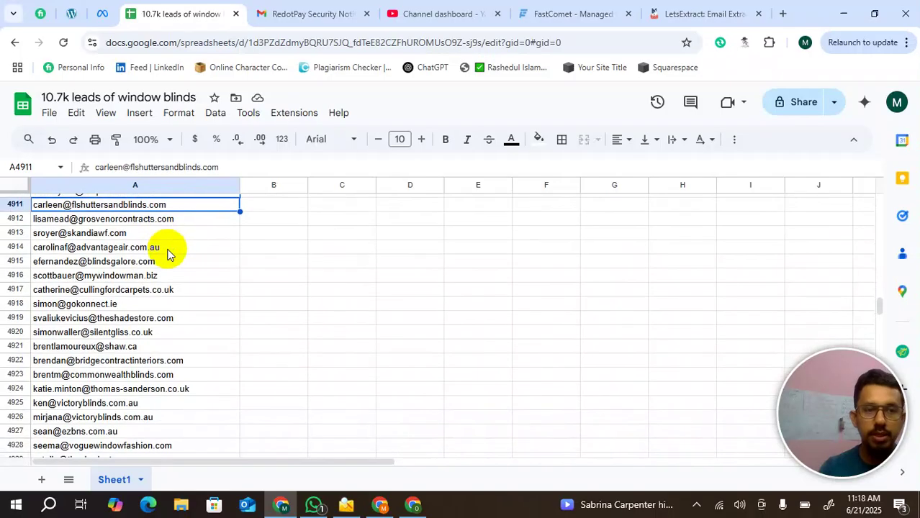
scroll(167, 254, "down", 15)
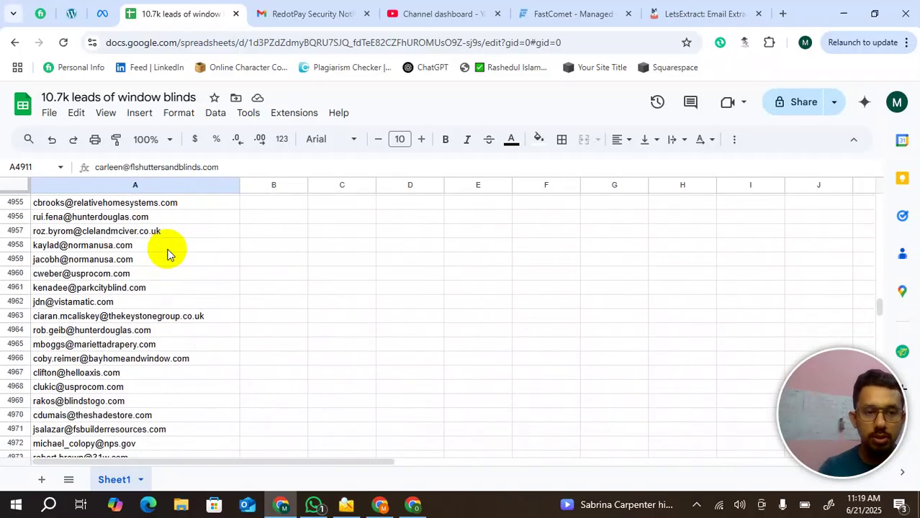
scroll(169, 250, "down", 7)
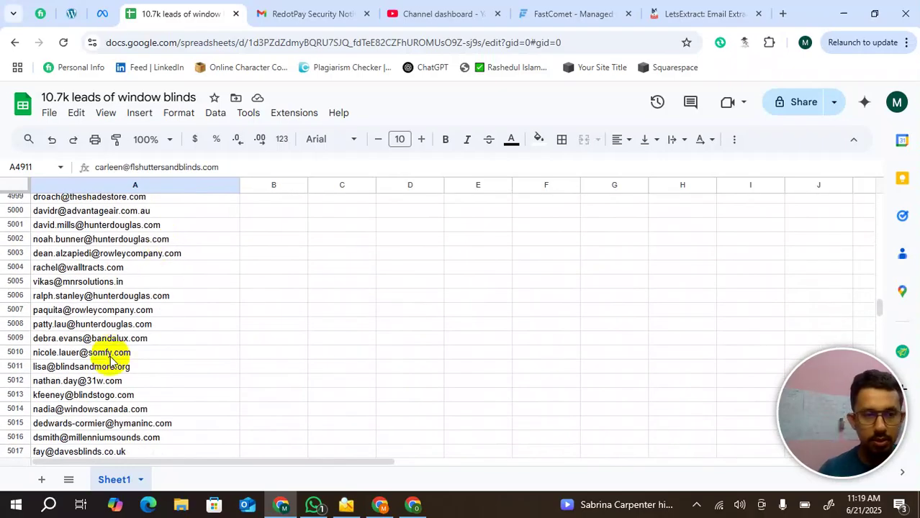
left_click(111, 358, "shift")
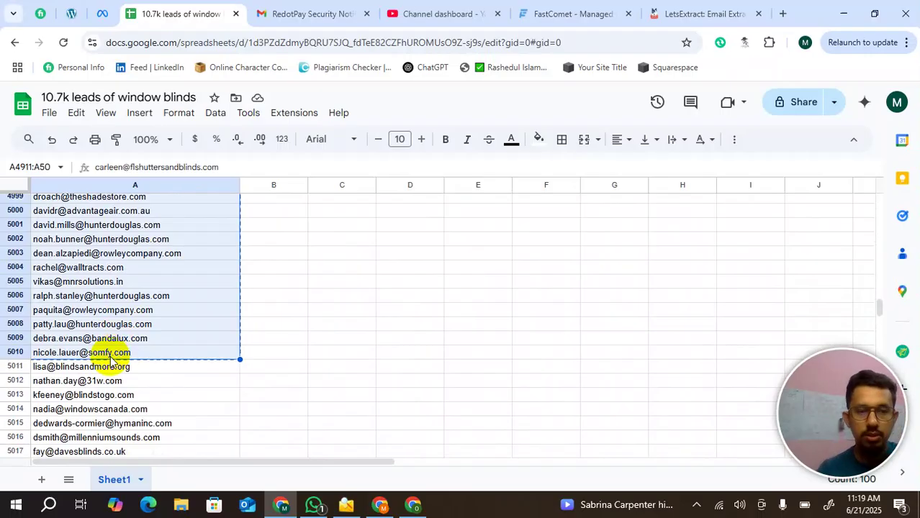
scroll(110, 360, "down", 9)
scroll(110, 360, "down", 19)
scroll(110, 360, "up", 2)
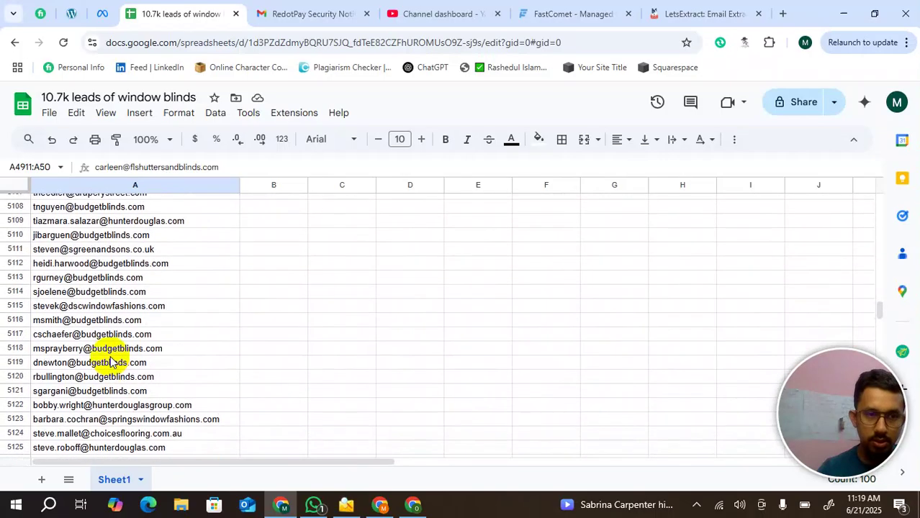
left_click(119, 238, "shift")
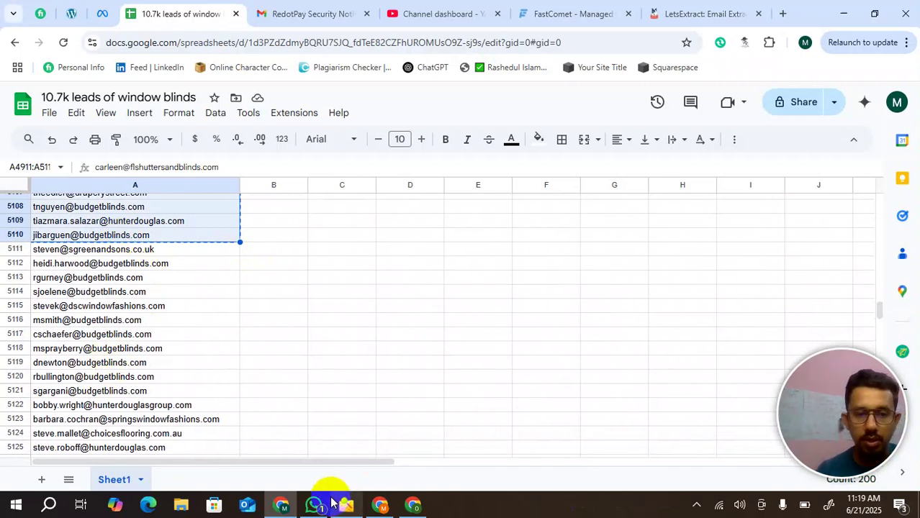
- Paste the batch from clipboard history into Add Emails and confirm the 196 found emails
left_click(355, 510)
left_click(450, 189)
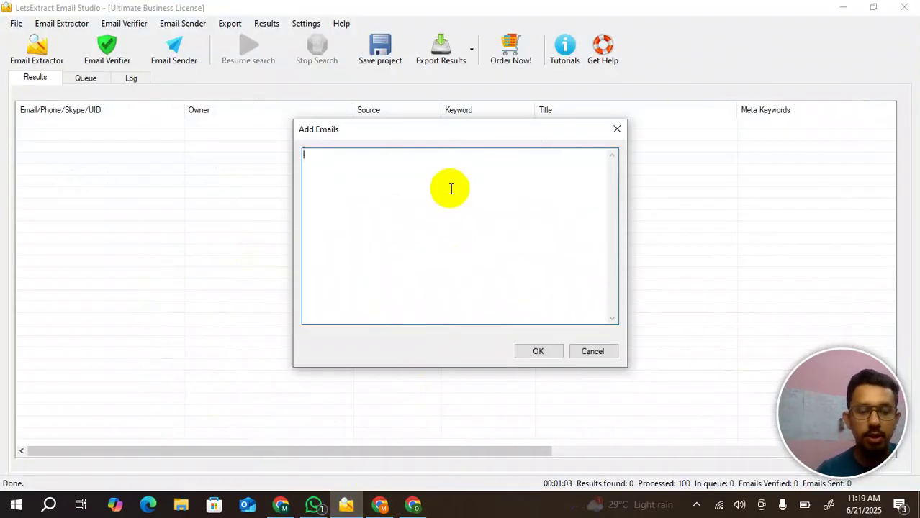
key("super+v")
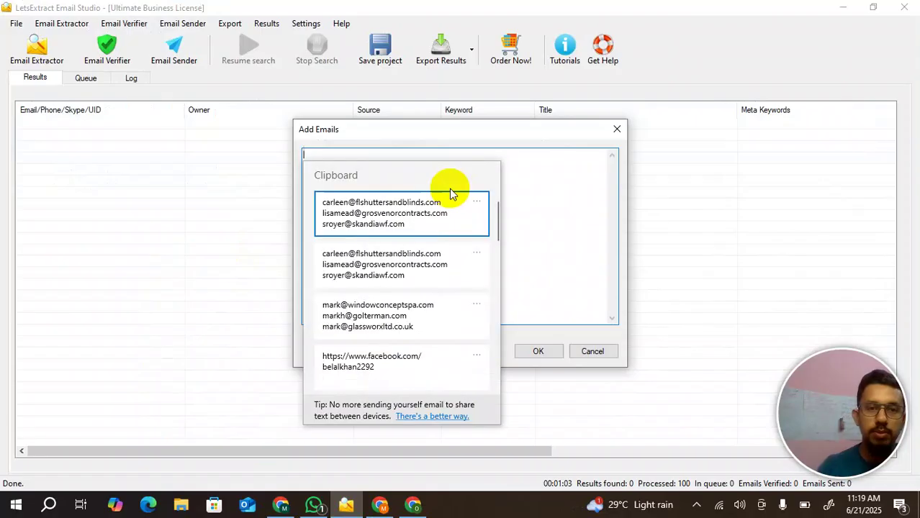
left_click(399, 225)
left_click(538, 355)
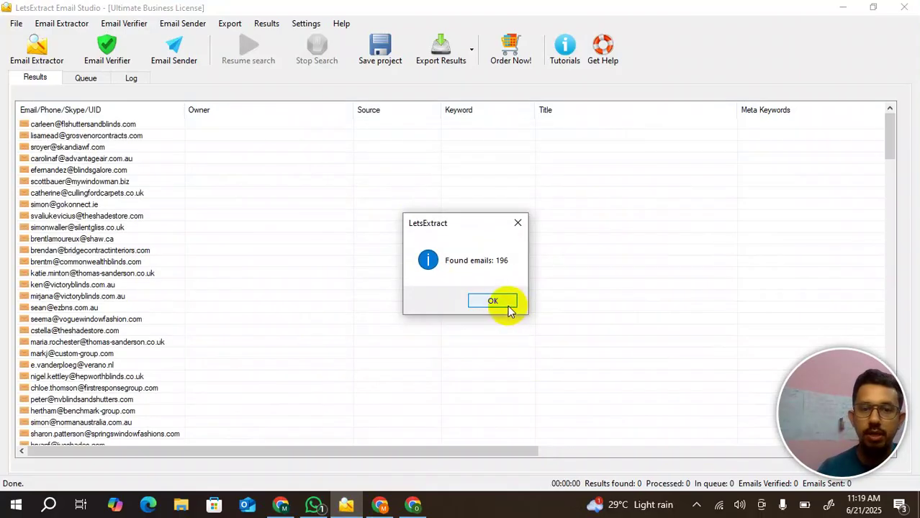
left_click(507, 304)
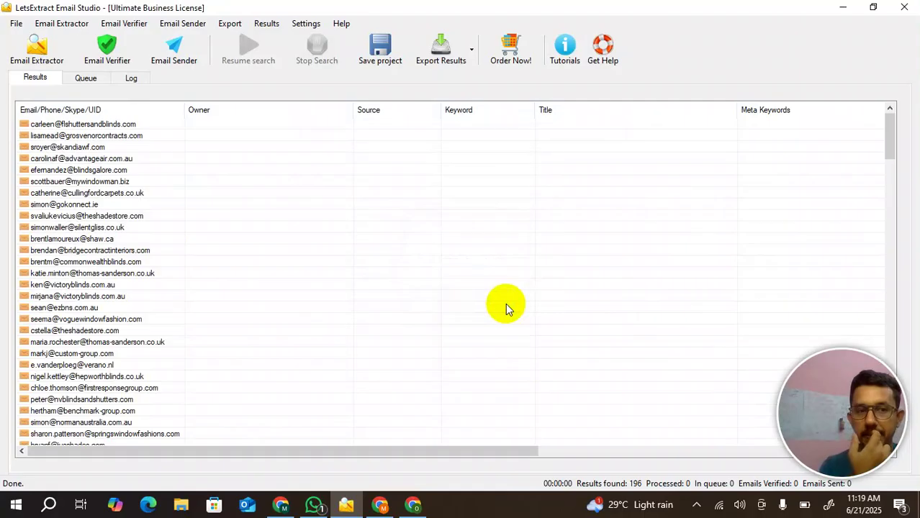
- Remove all addresses from the results list and go back to the leads spreadsheet
right_click(81, 228)
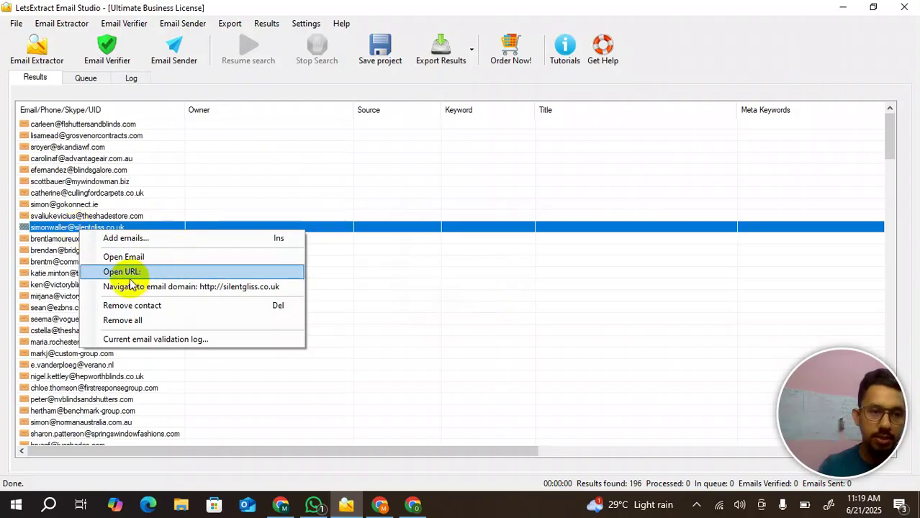
left_click(124, 321)
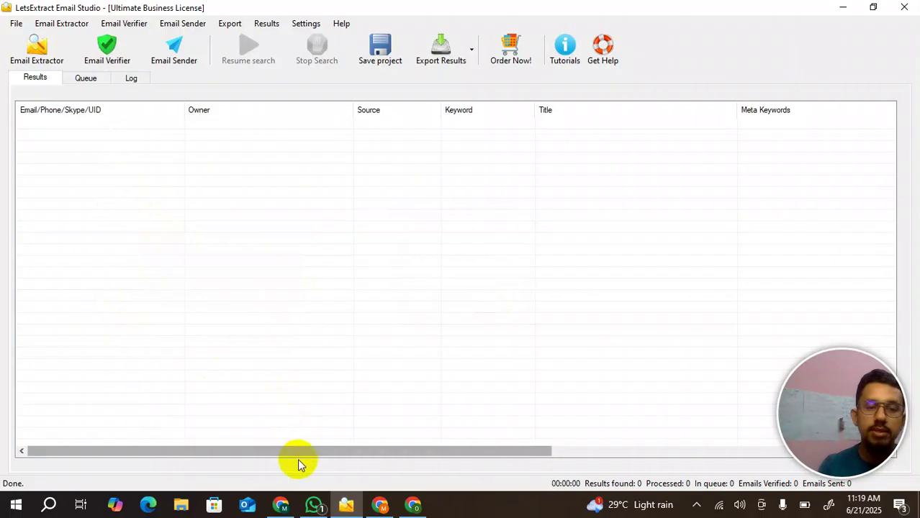
left_click(281, 506)
- Copy the 100 addresses in A4811:A4910 below the magenta-highlighted block
scroll(197, 336, "up", 2)
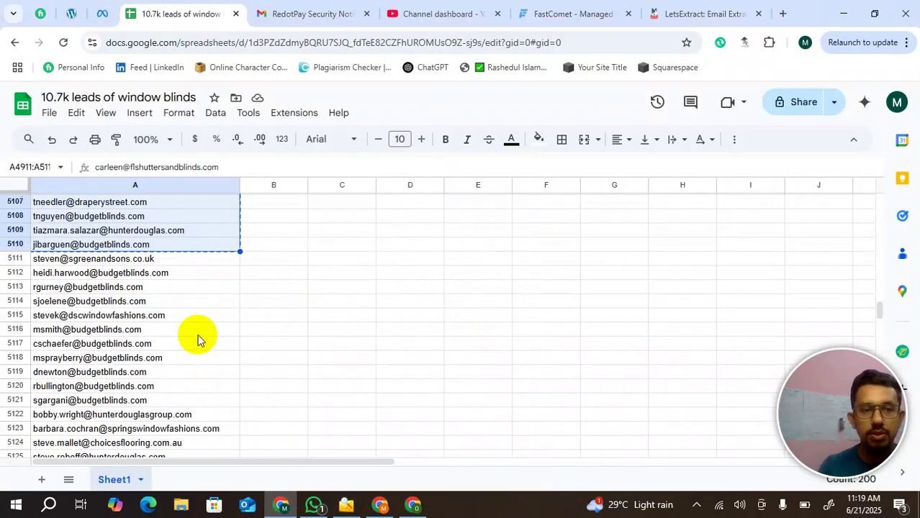
scroll(198, 339, "up", 10)
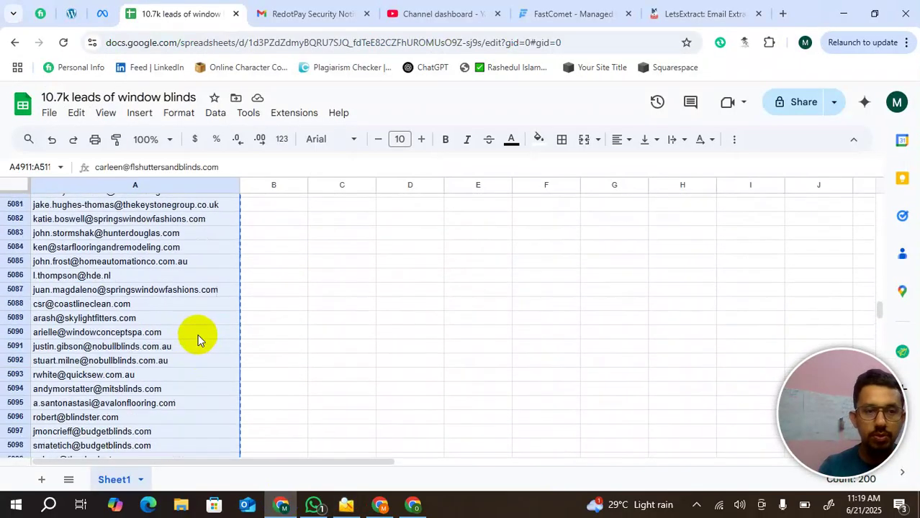
scroll(198, 340, "up", 20)
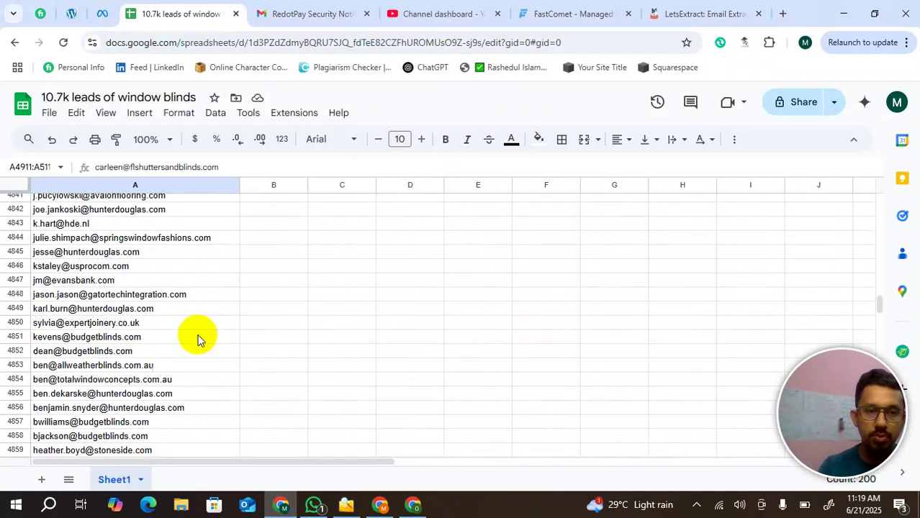
scroll(198, 337, "up", 5)
scroll(197, 335, "down", 2)
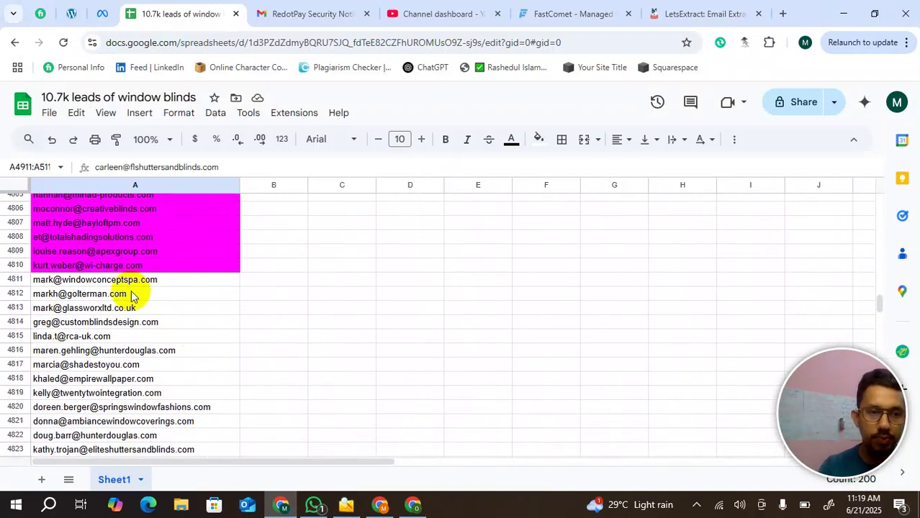
left_click(122, 283)
scroll(214, 344, "down", 2)
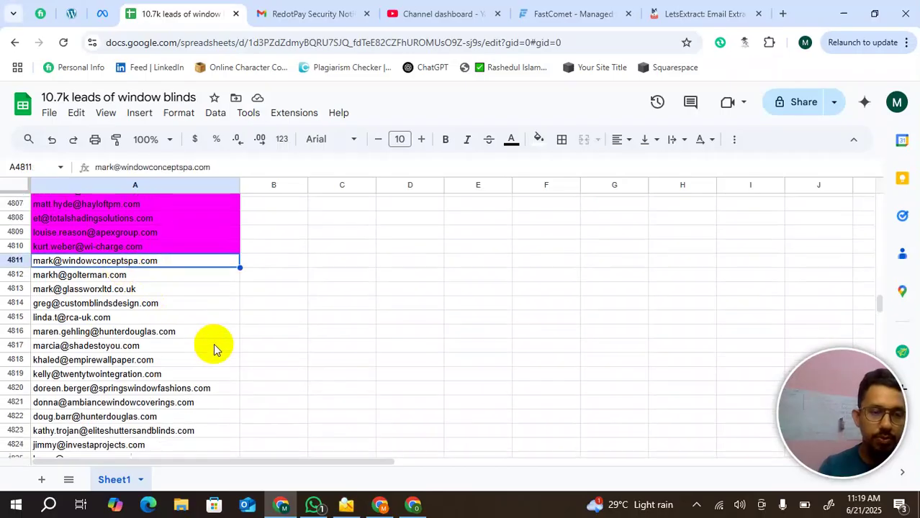
scroll(214, 344, "down", 19)
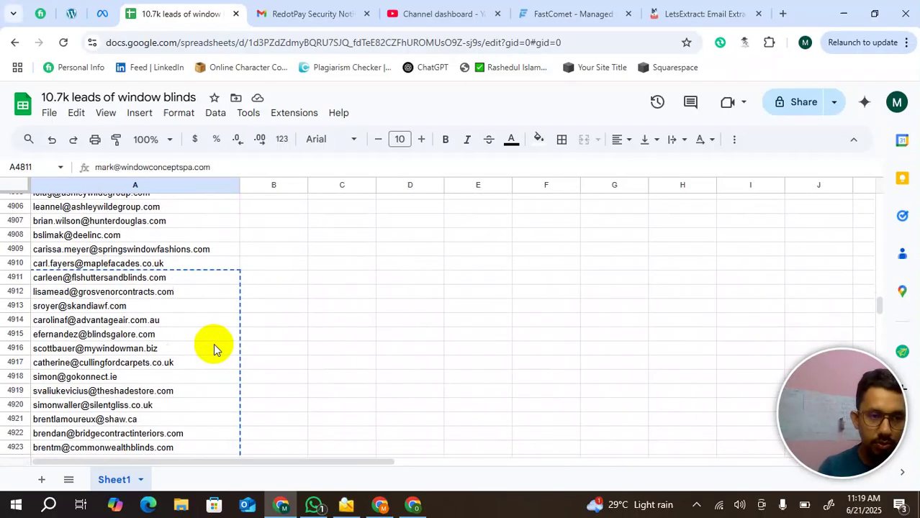
left_click(100, 263, "shift")
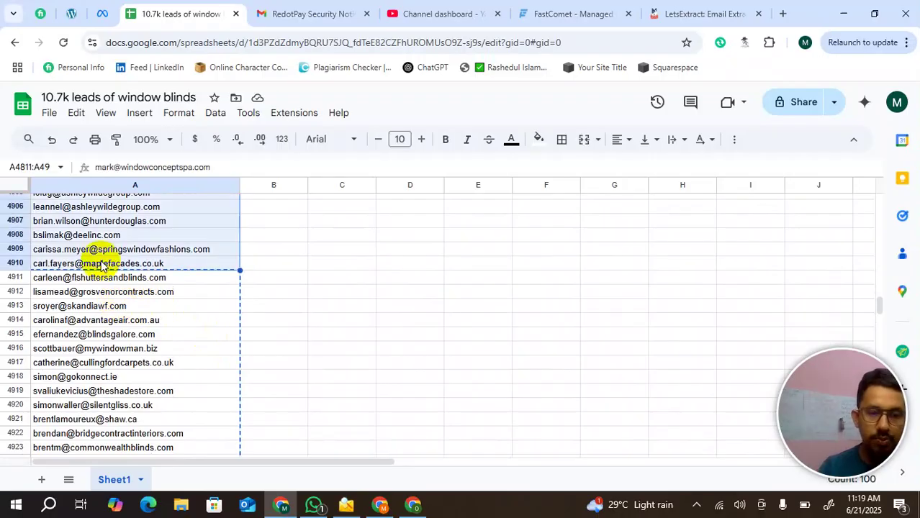
key("ctrl+c")
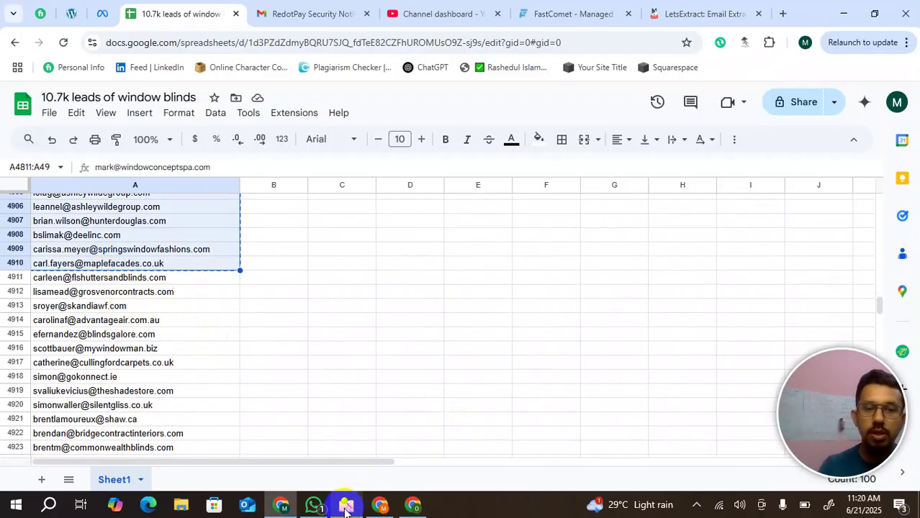
left_click(346, 506)
- Paste the copied addresses through Add emails, loading 98 leads into the results list
right_click(77, 188)
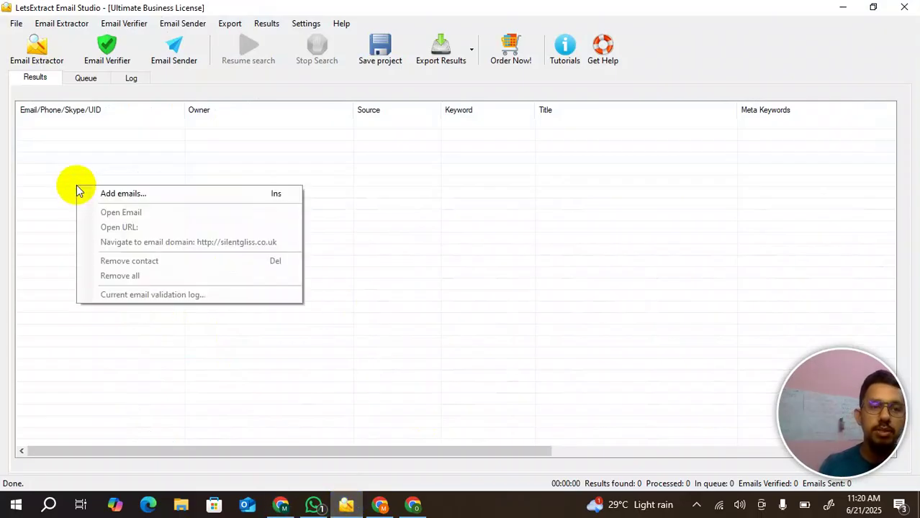
left_click(130, 196)
left_click(403, 231)
key("ctrl+v")
left_click(539, 351)
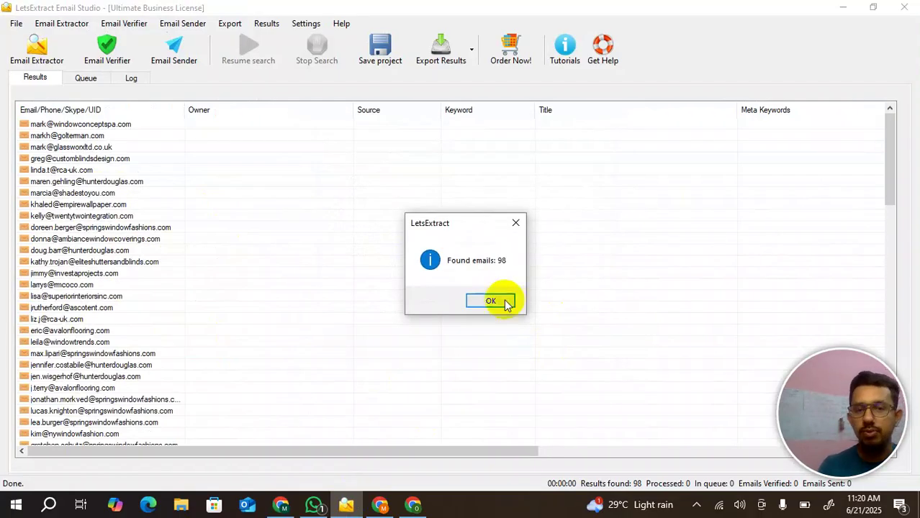
left_click(498, 301)
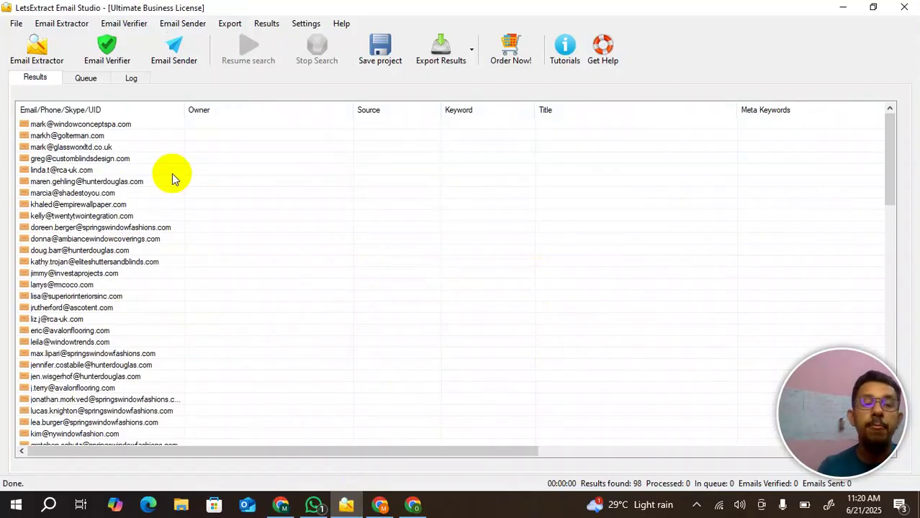
left_click(173, 59)
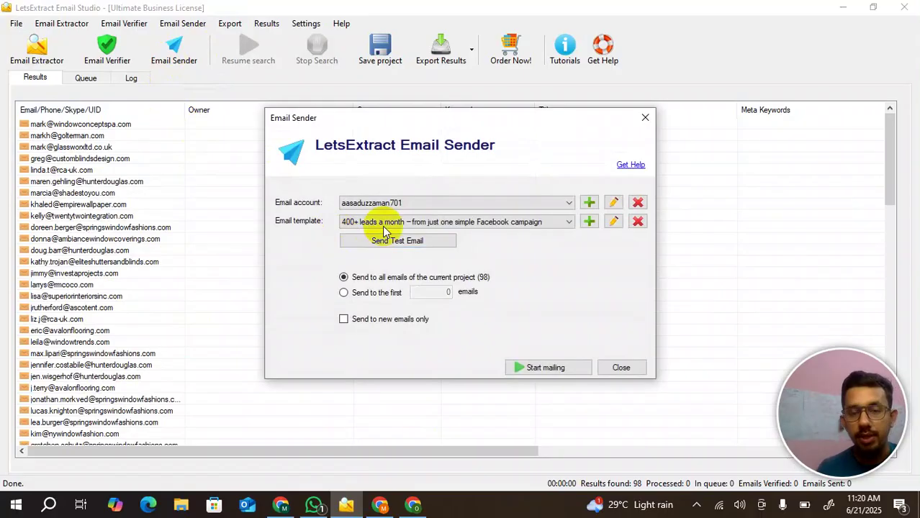
- Check the existing sending accounts, then open a blank Create account form
left_click(493, 200)
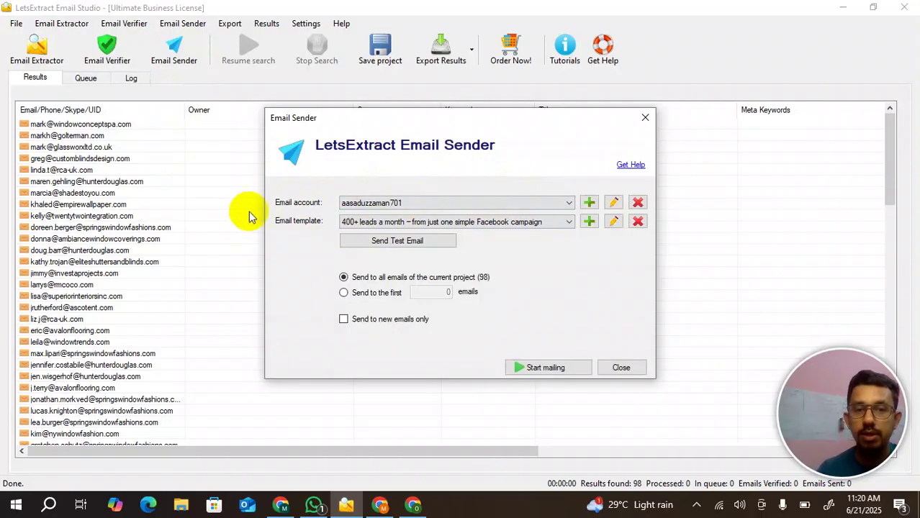
left_click(424, 202)
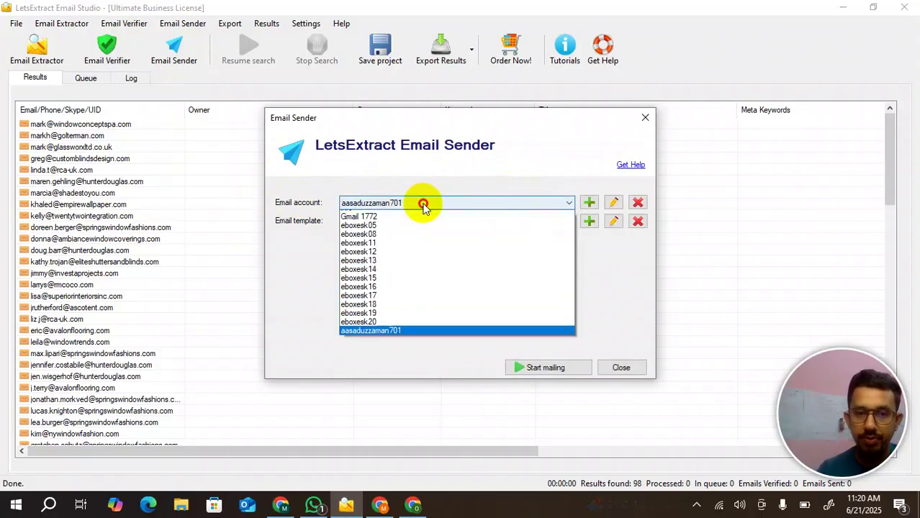
left_click(481, 156)
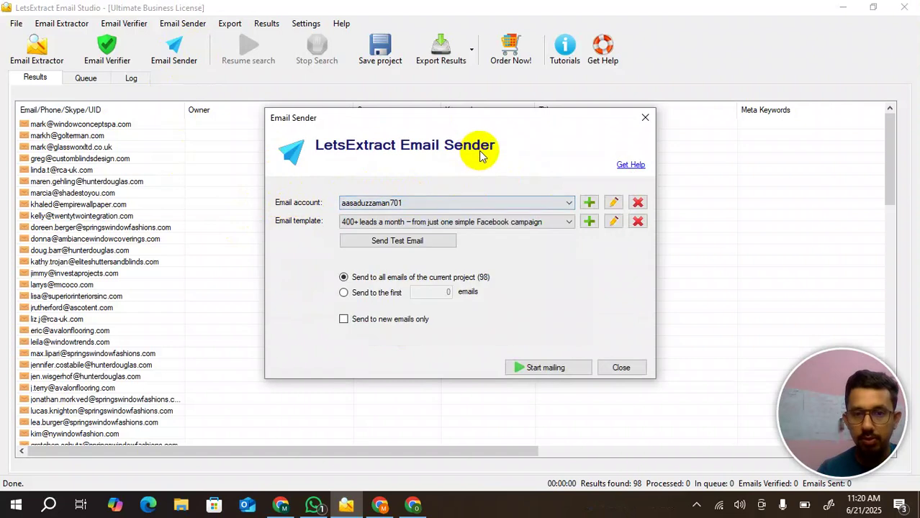
left_click(591, 206)
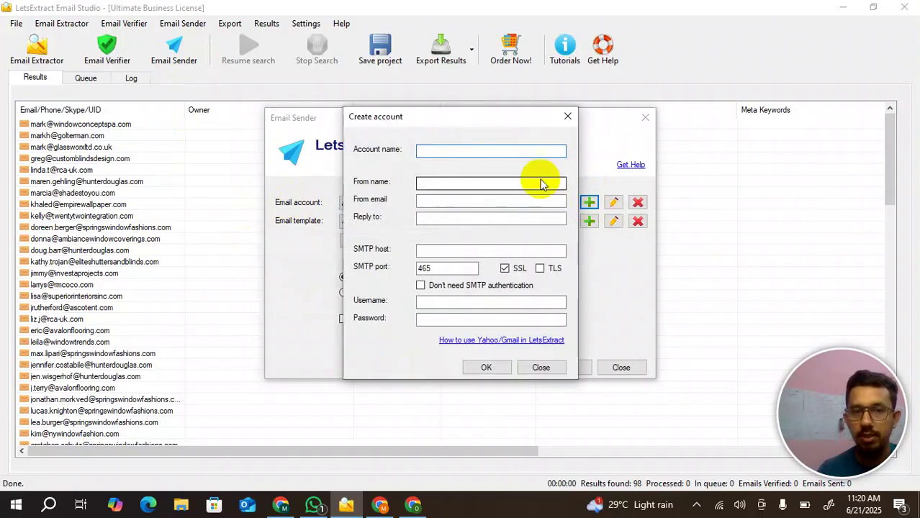
left_click(433, 150)
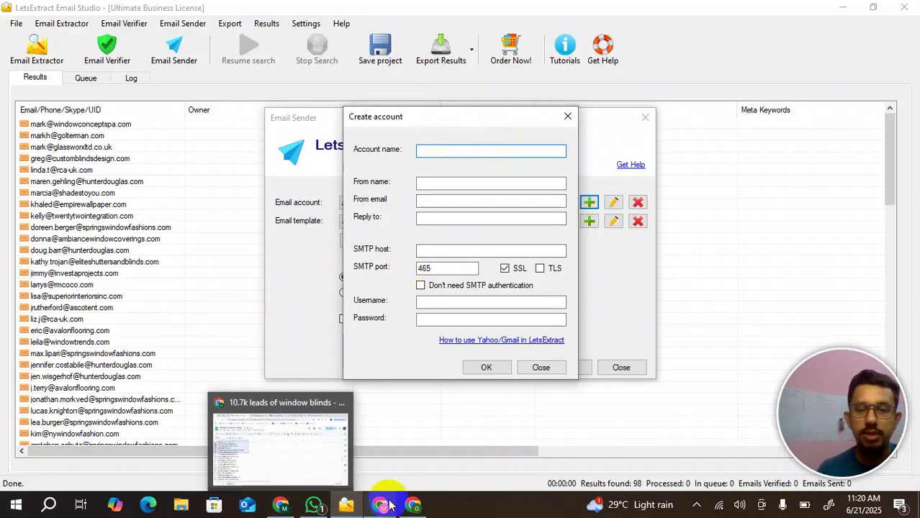
left_click(416, 508)
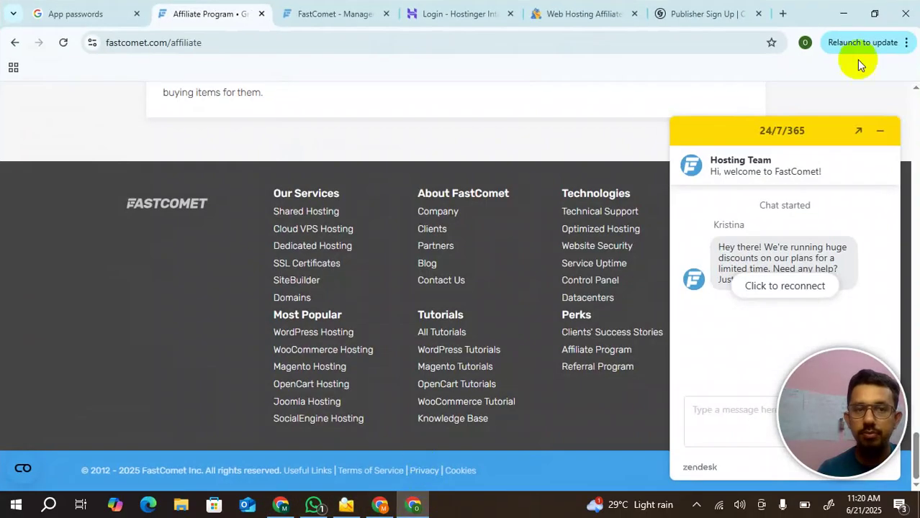
- Choose Add another account from the Chrome window's Google profile menu
left_click(380, 506)
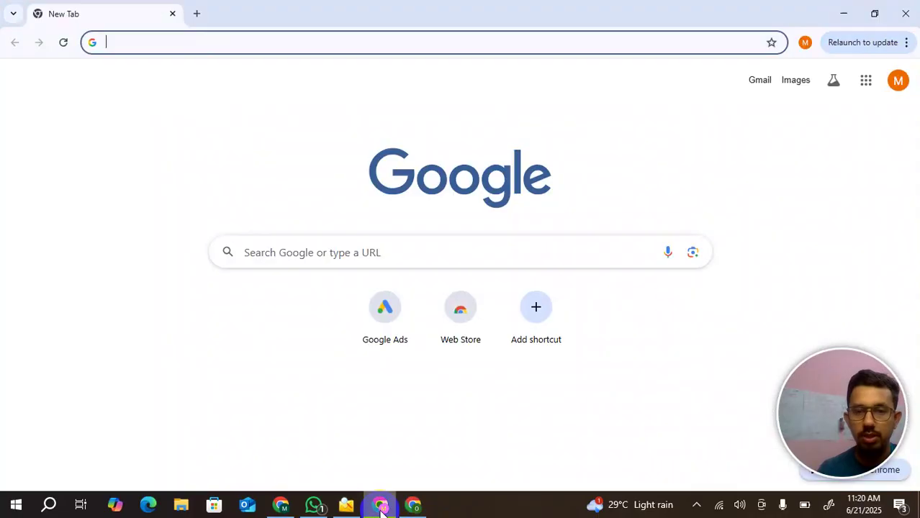
left_click(893, 86)
scroll(810, 252, "down", 3)
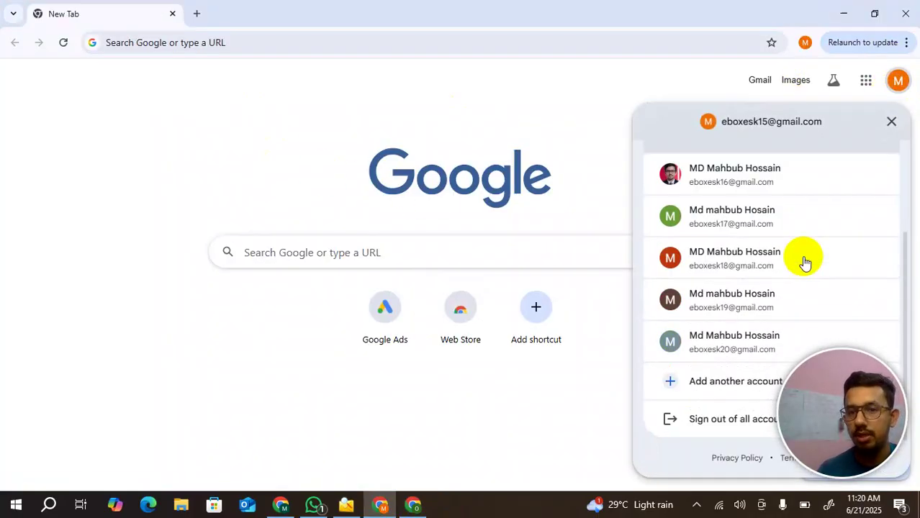
left_click(709, 380)
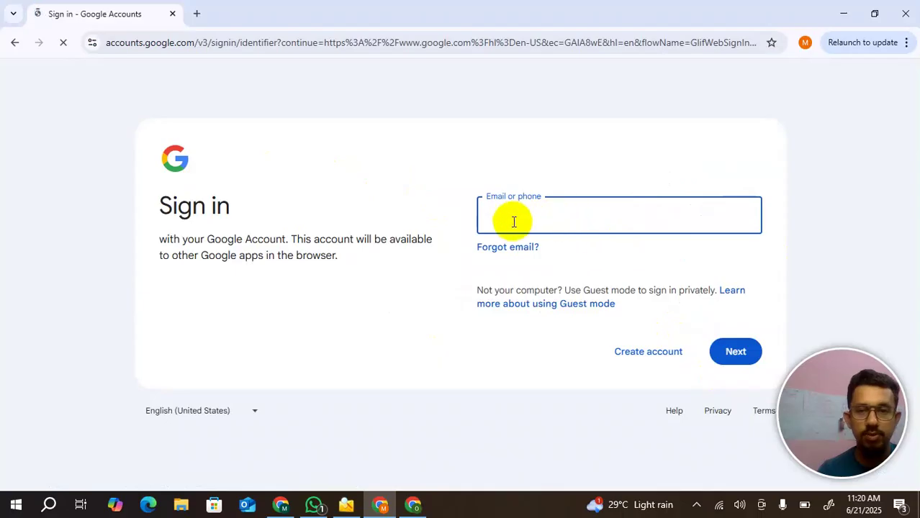
left_click(625, 356)
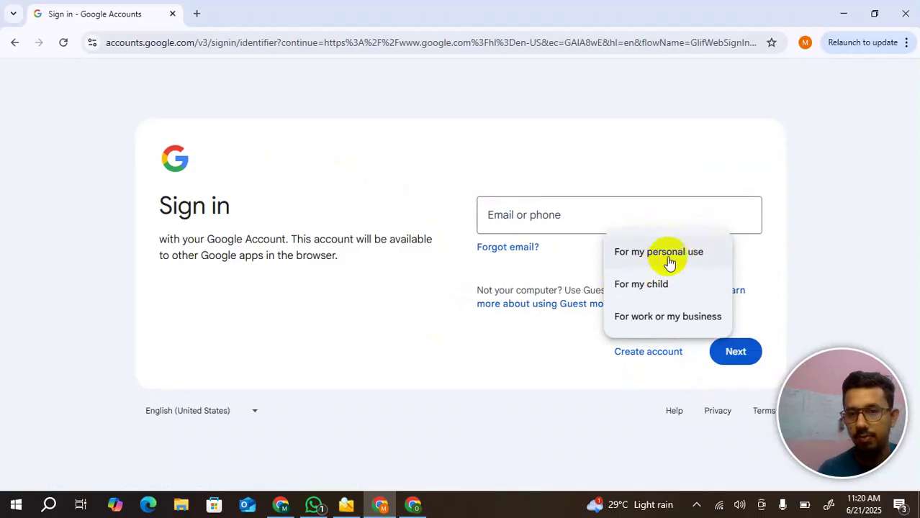
- Enter the Gmail address and password, save recovery info, and skip the home address
left_click(620, 211)
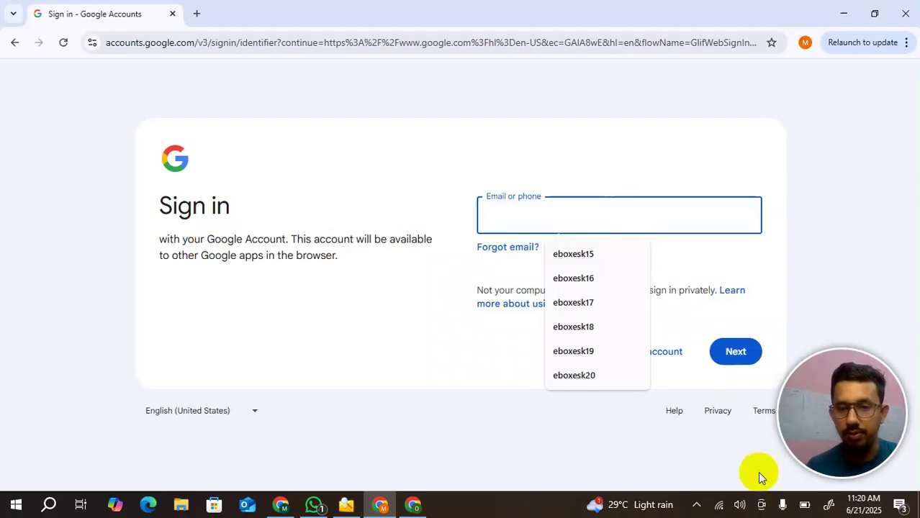
left_click(527, 207)
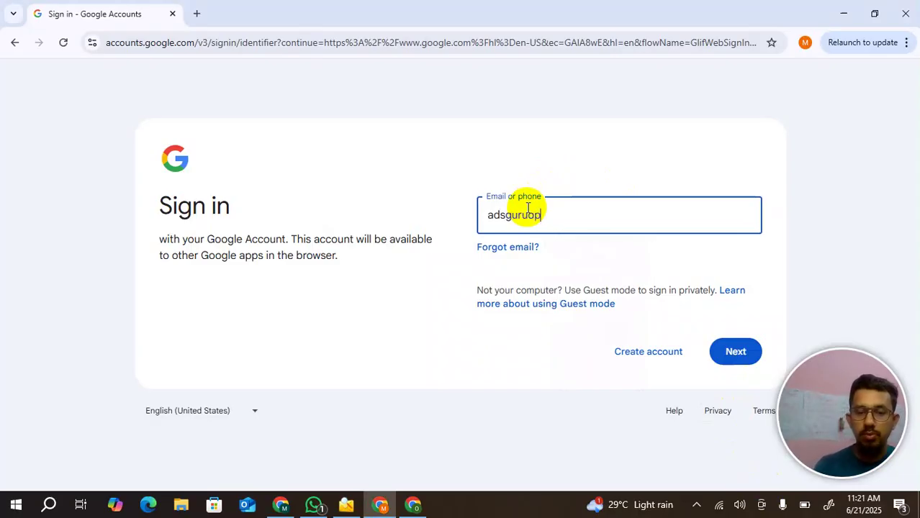
key("Return")
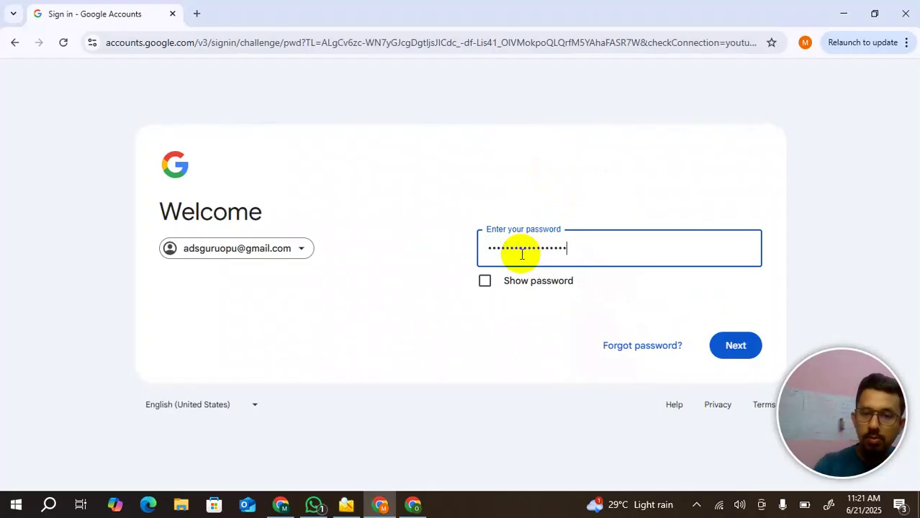
key("Return")
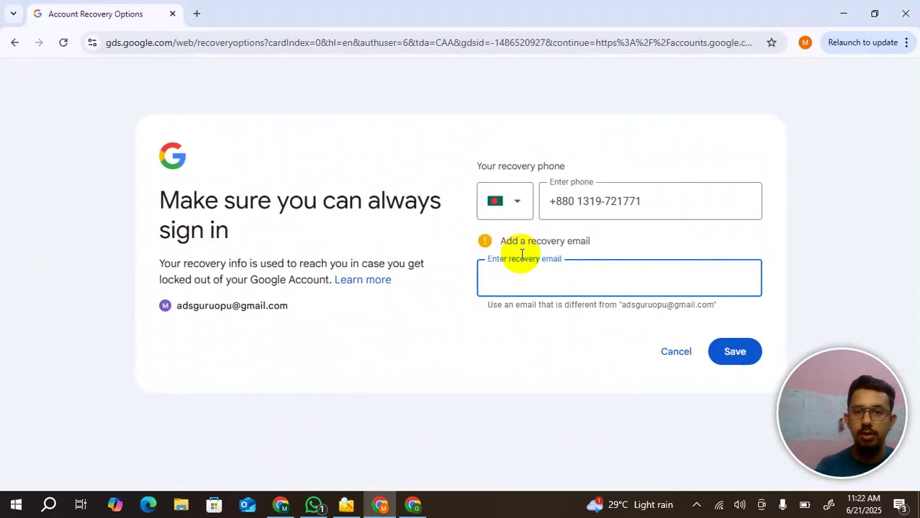
left_click(740, 360)
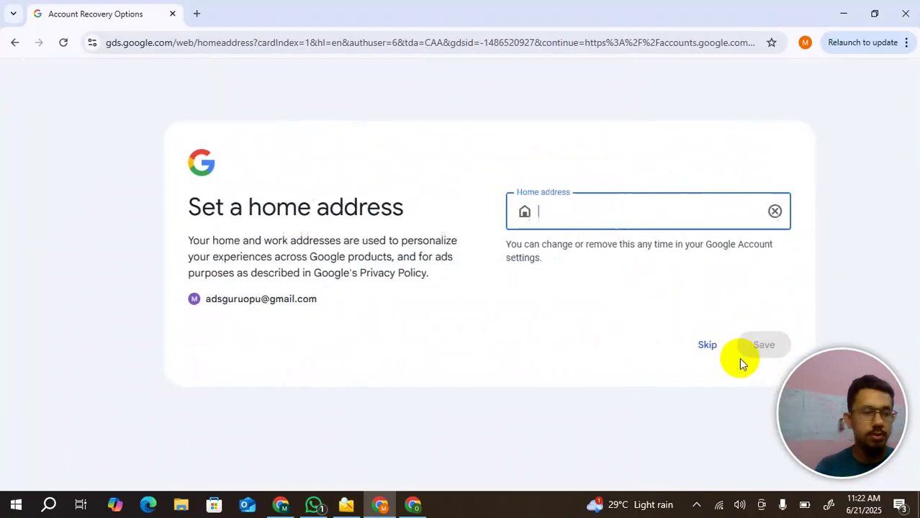
left_click(677, 346)
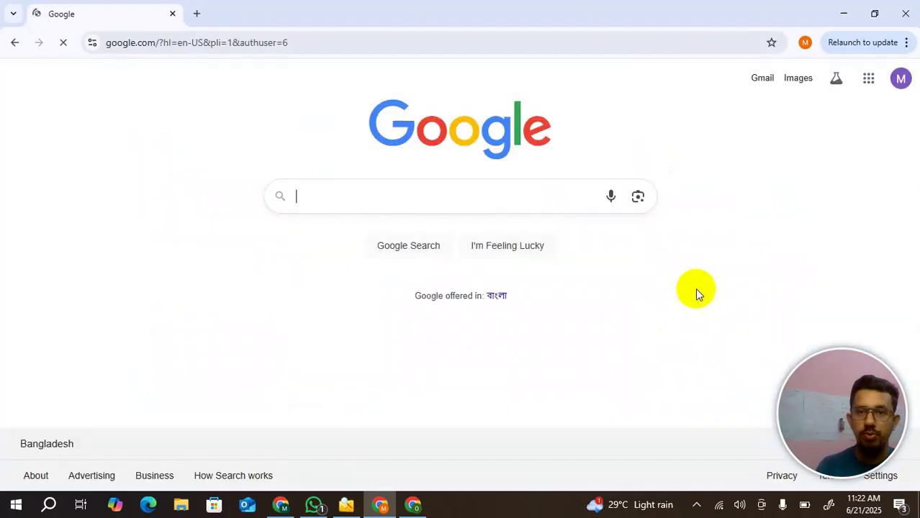
- Via Manage your Google Account > Security, turn on 2-Step Verification and confirm with Done
left_click(901, 81)
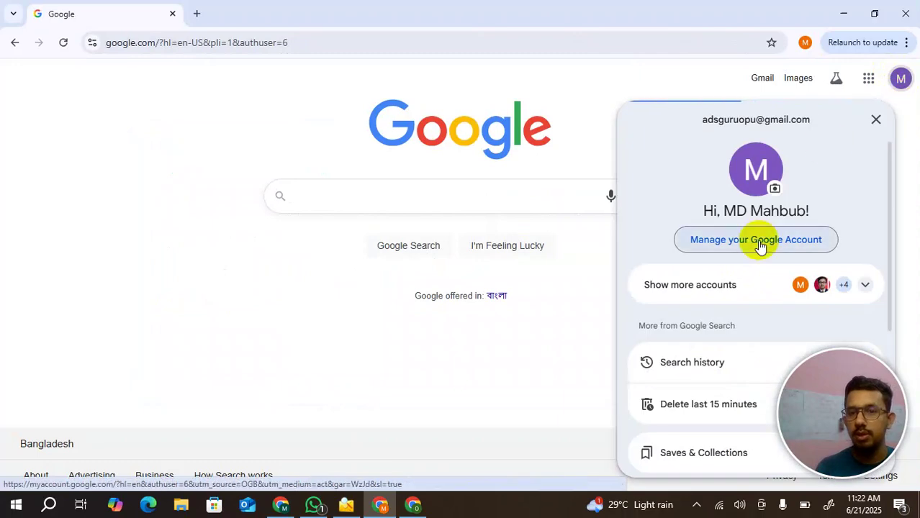
left_click(722, 243)
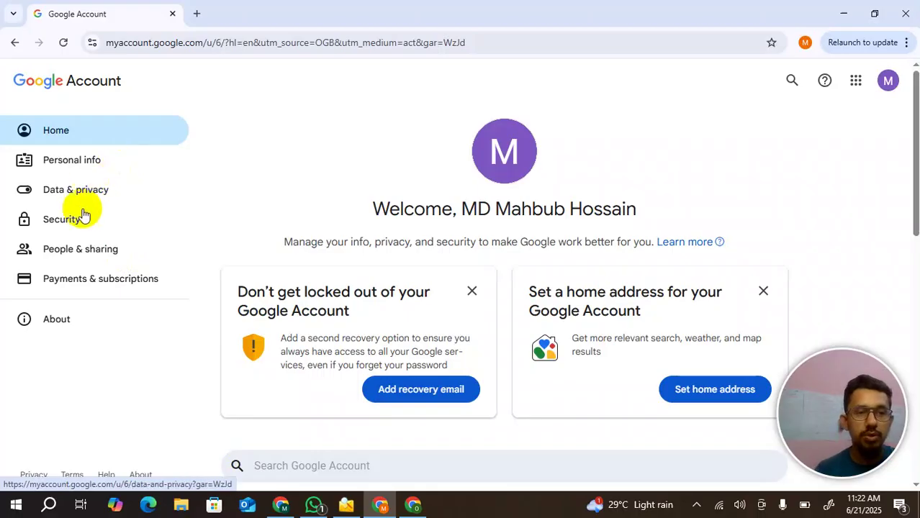
left_click(65, 221)
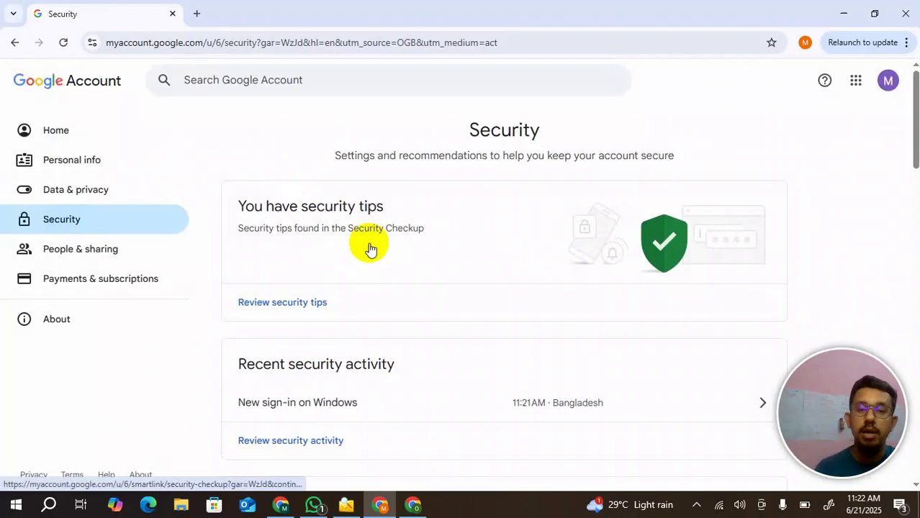
scroll(468, 295, "down", 2)
scroll(468, 296, "down", 1)
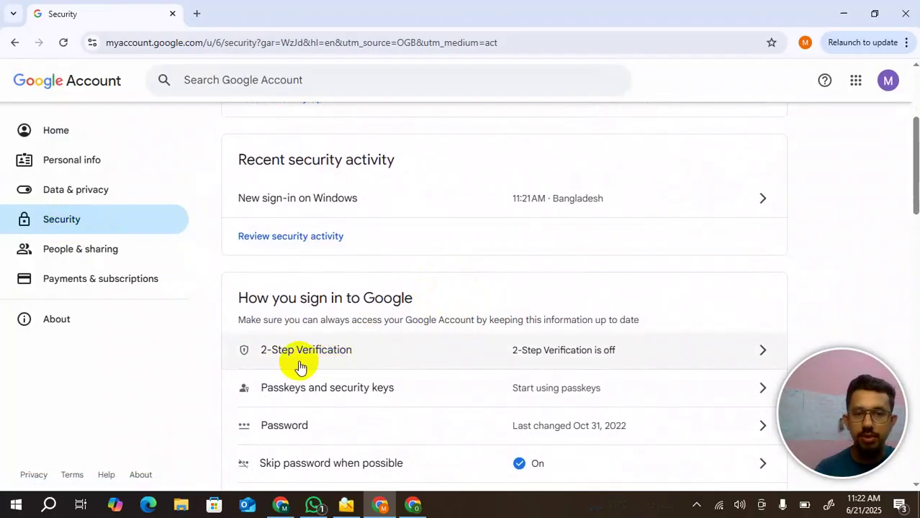
left_click(397, 353)
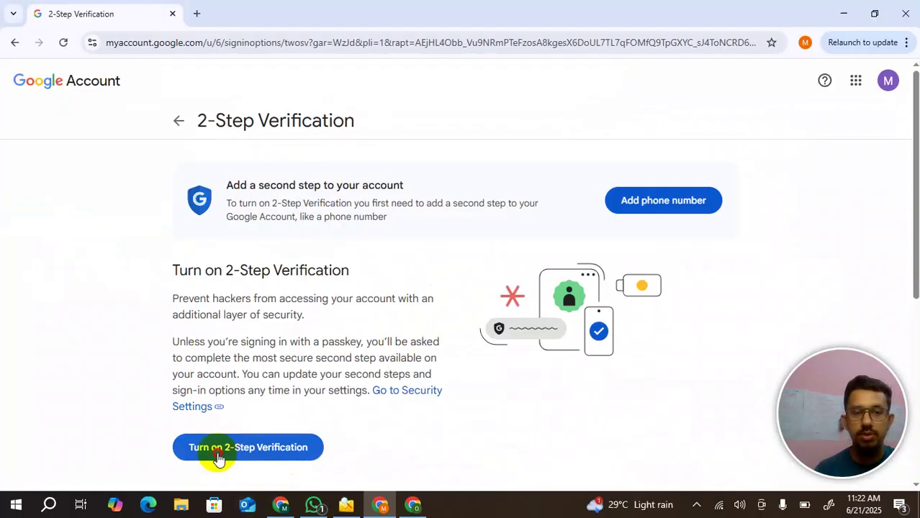
left_click(219, 459)
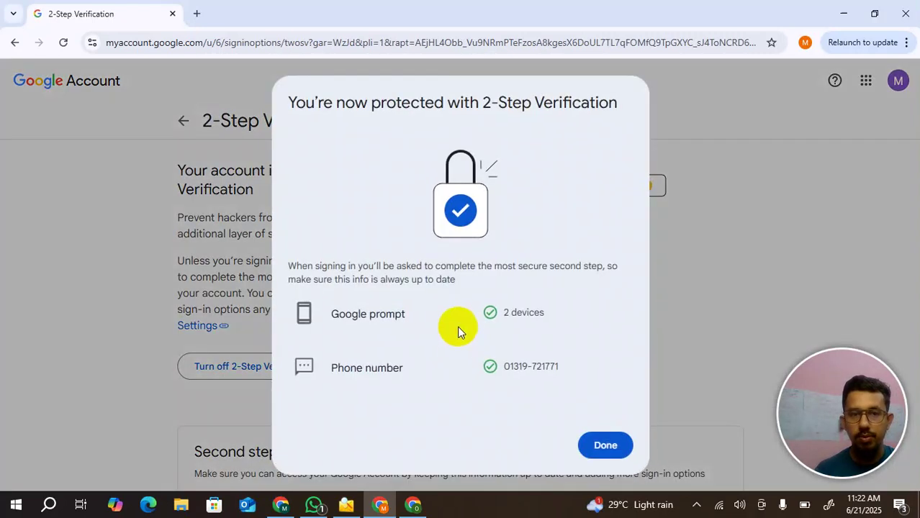
left_click(604, 445)
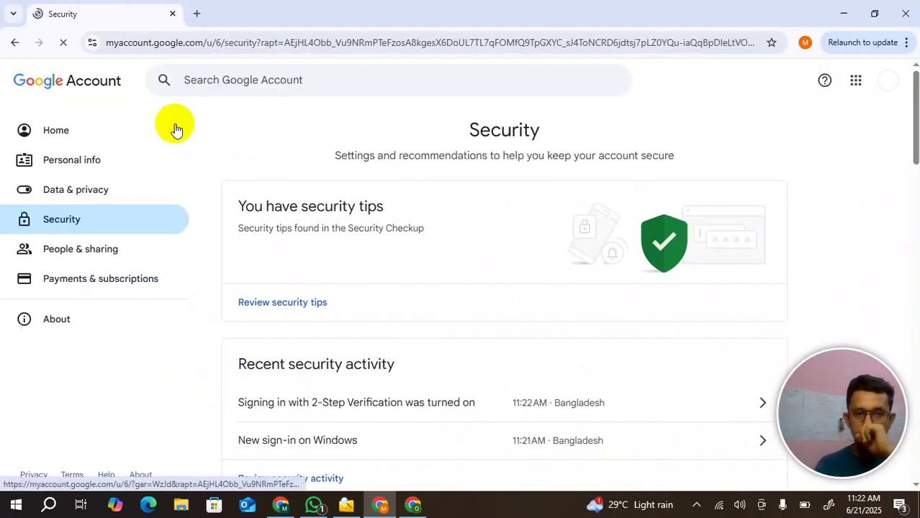
left_click(254, 88)
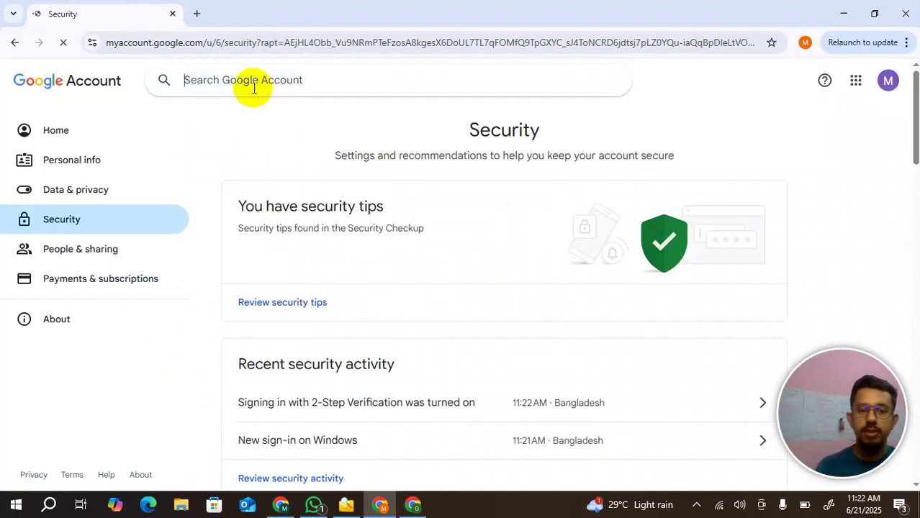
- Search the Google Account for 'app pass' and create an app password named 'email marketing'
type("app pass")
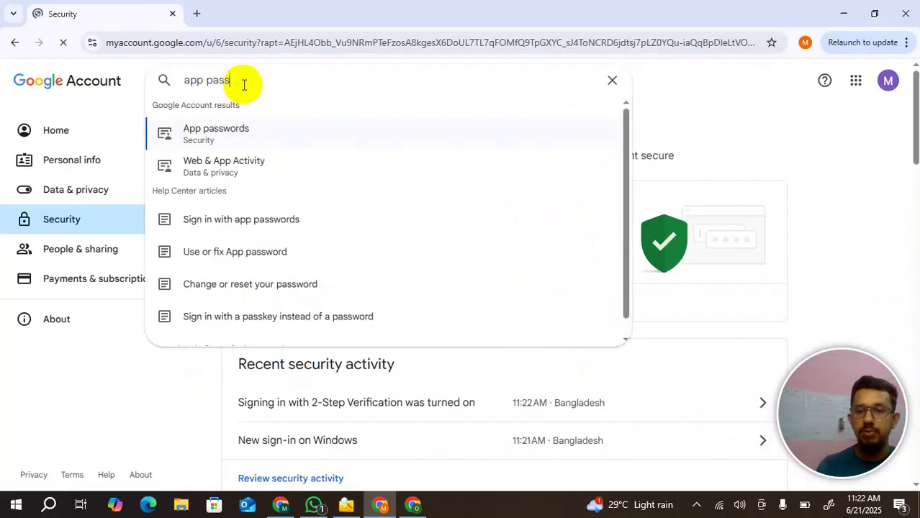
left_click(199, 137)
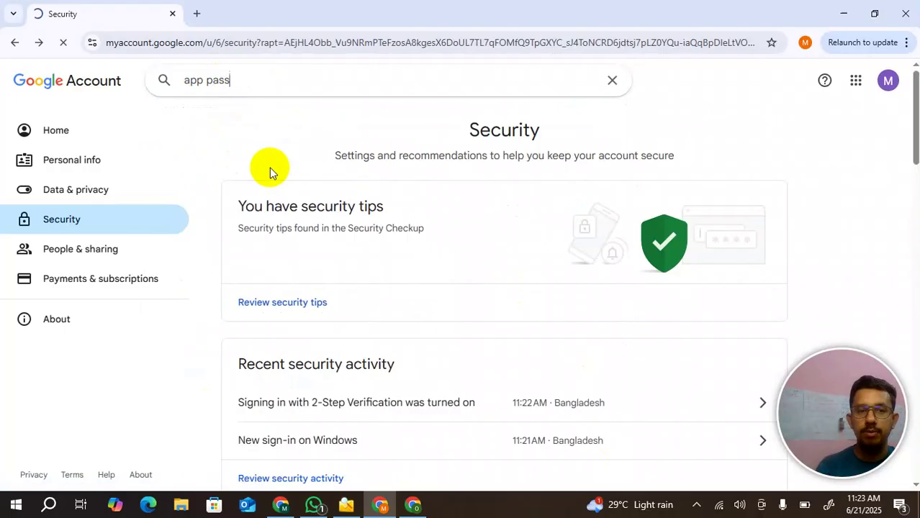
left_click(256, 369)
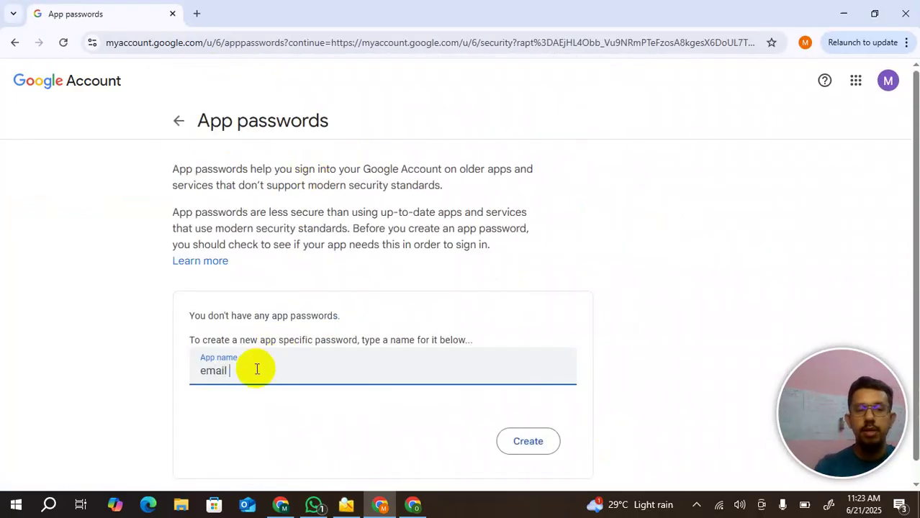
left_click(529, 441)
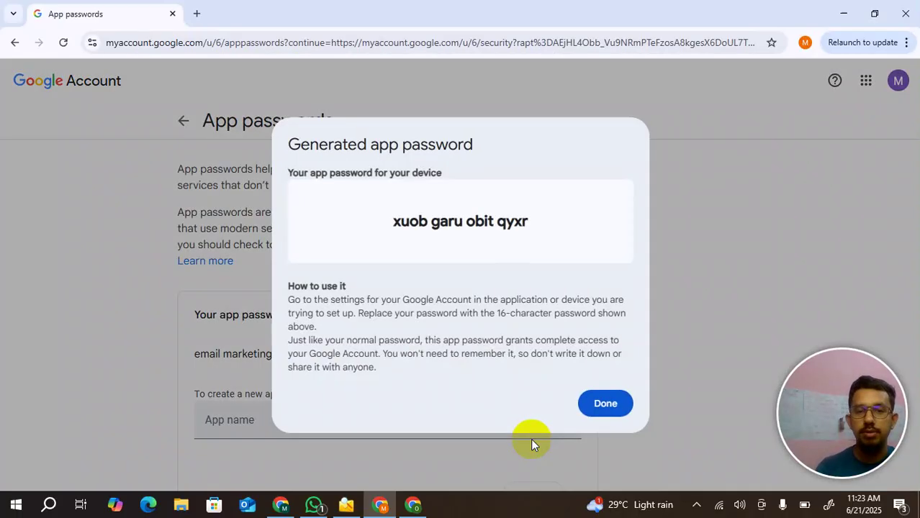
- Copy the generated 16-character app password into LetsExtract's new-account Password field
triple_click(444, 223)
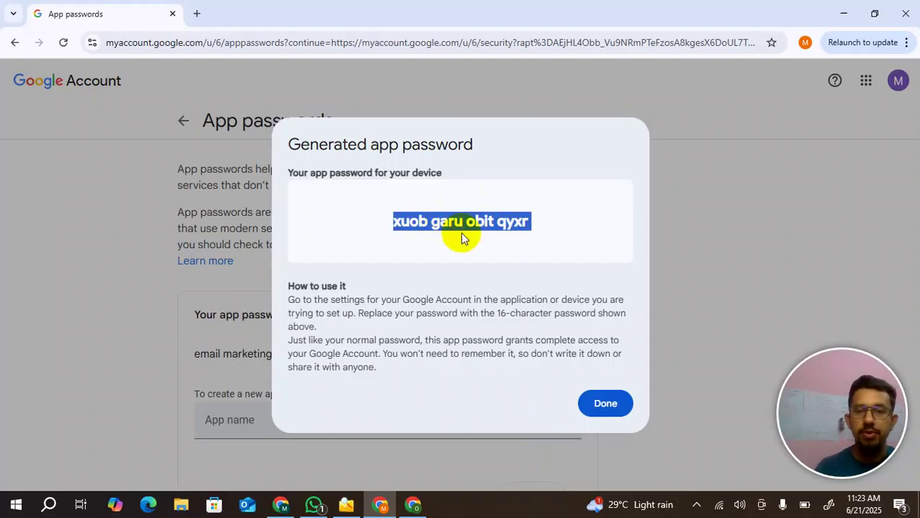
left_click(608, 404)
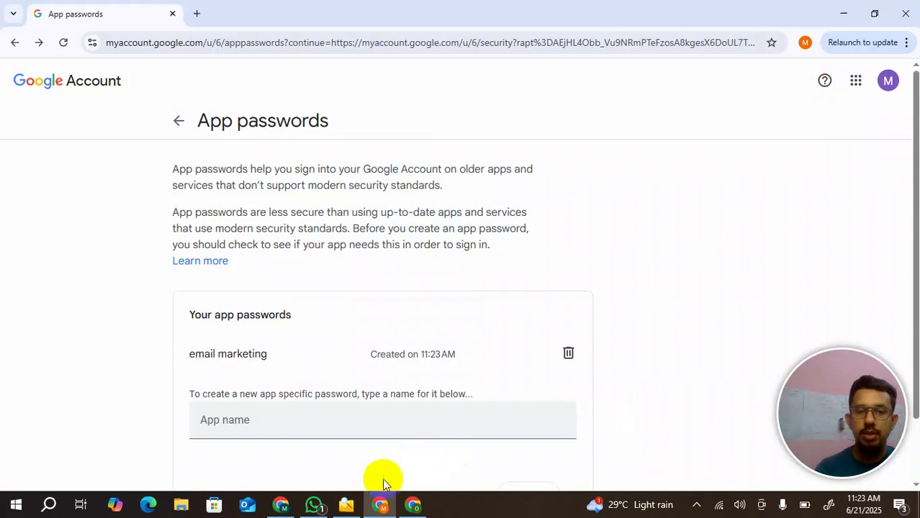
left_click(349, 505)
left_click(438, 317)
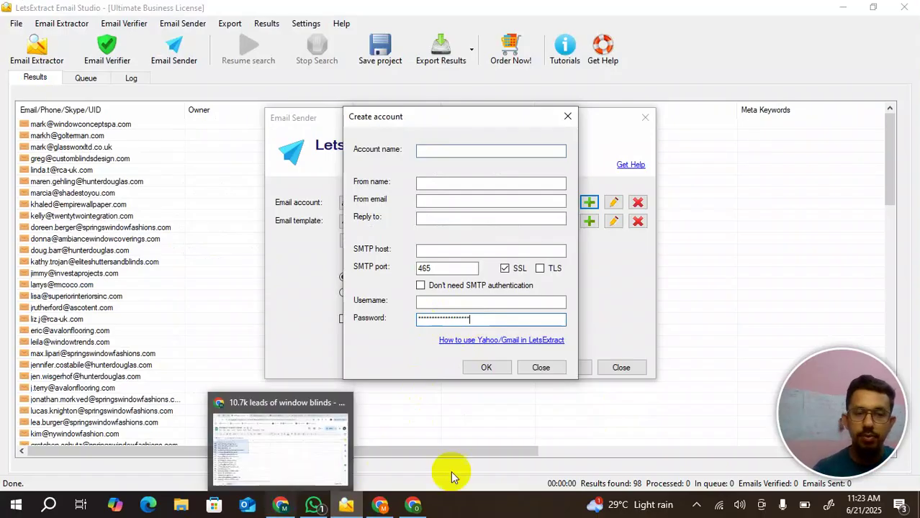
- Copy the new Gmail account's full email address from the Google Account panel
left_click(412, 505)
left_click(381, 505)
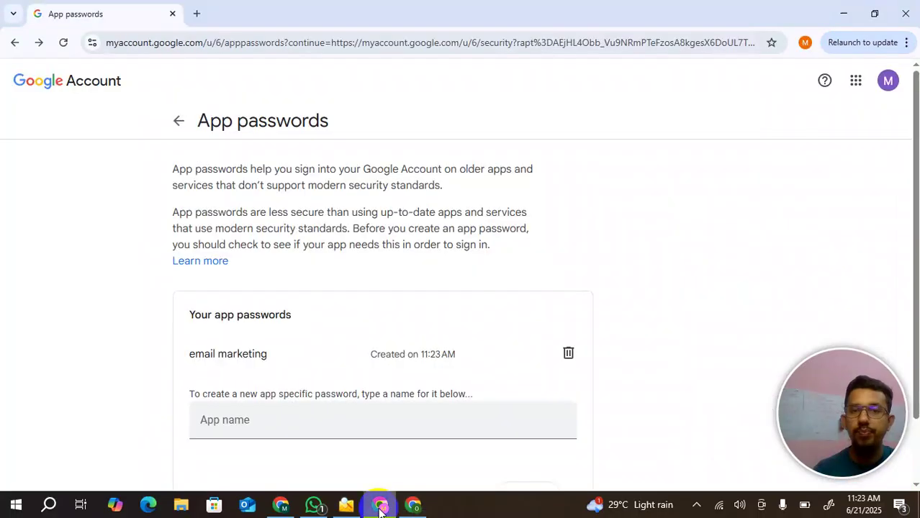
left_click(890, 81)
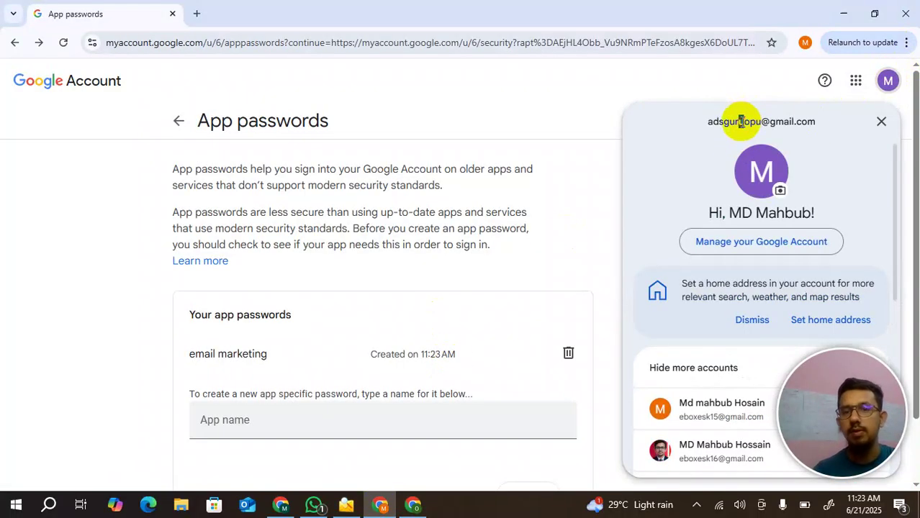
triple_click(742, 122)
key("ctrl+c")
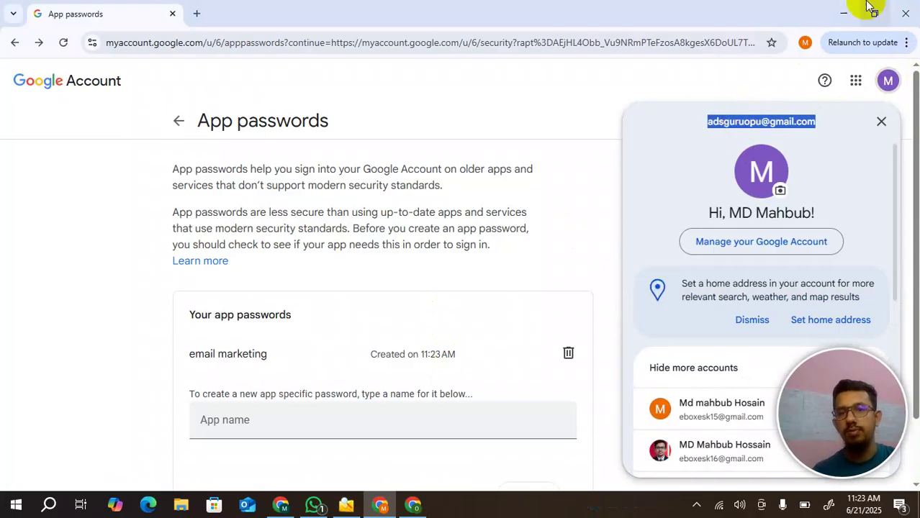
left_click(846, 6)
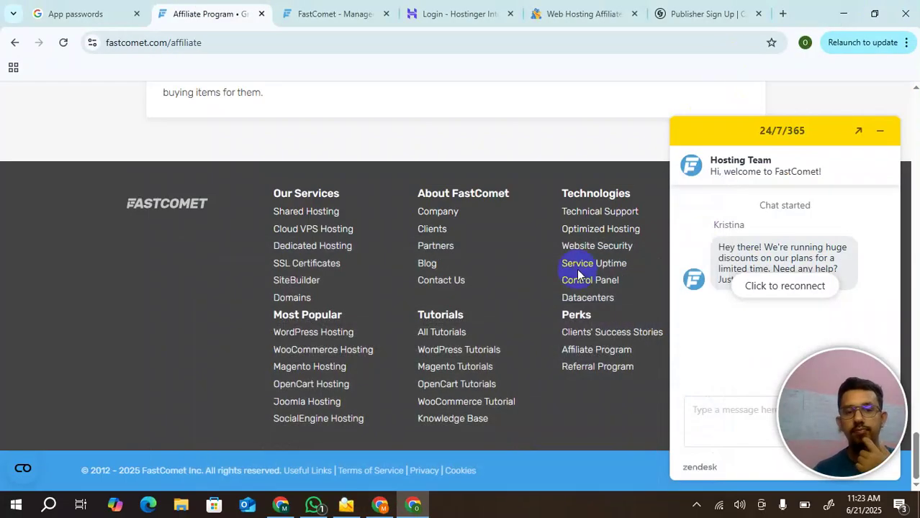
mouse_move(381, 507)
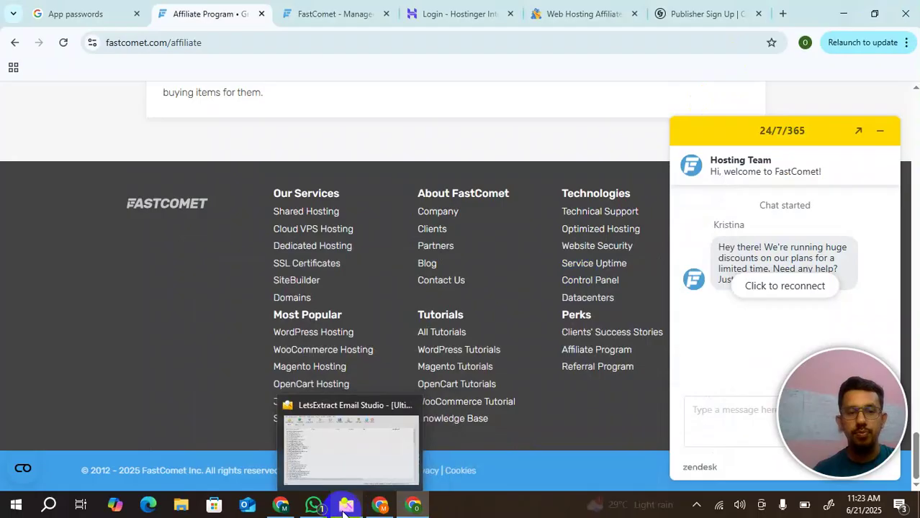
left_click(346, 506)
- Fill in Account name, From name and From email, and paste the Gmail address as Reply-to
left_click(443, 302)
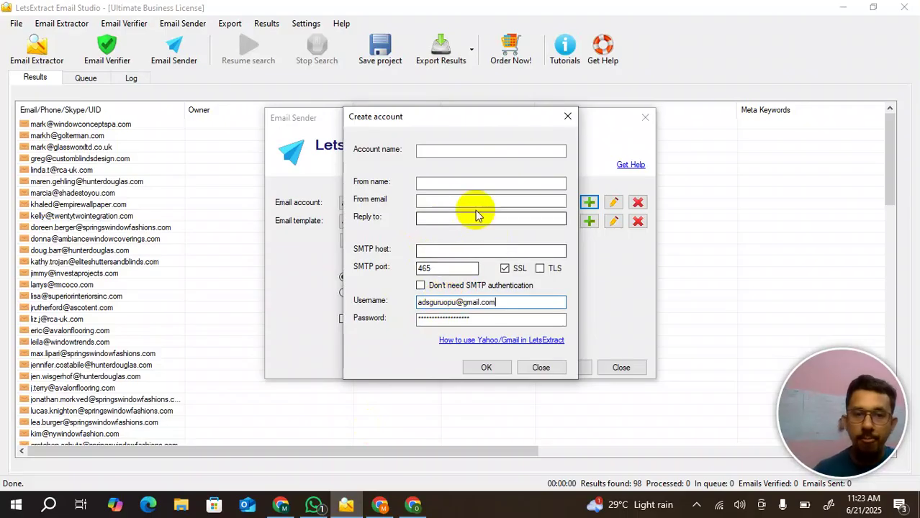
left_click(445, 149)
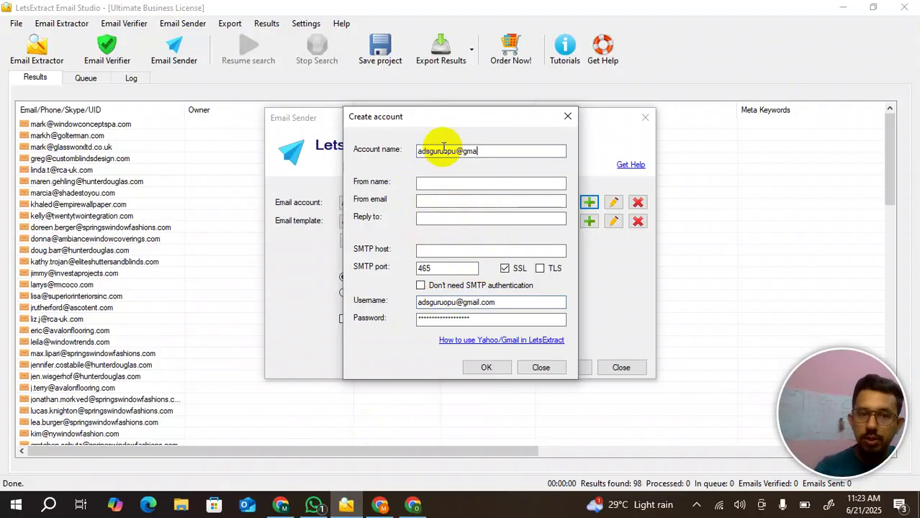
left_click(455, 182)
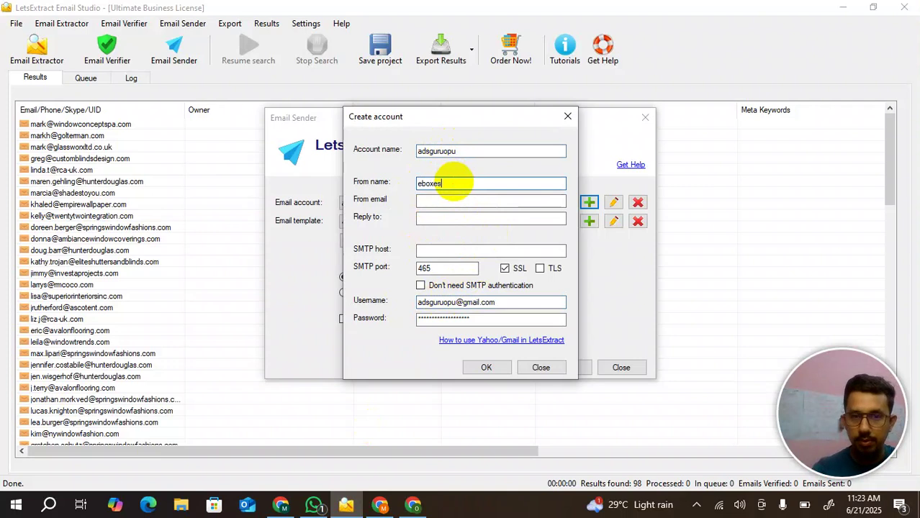
left_click(439, 205)
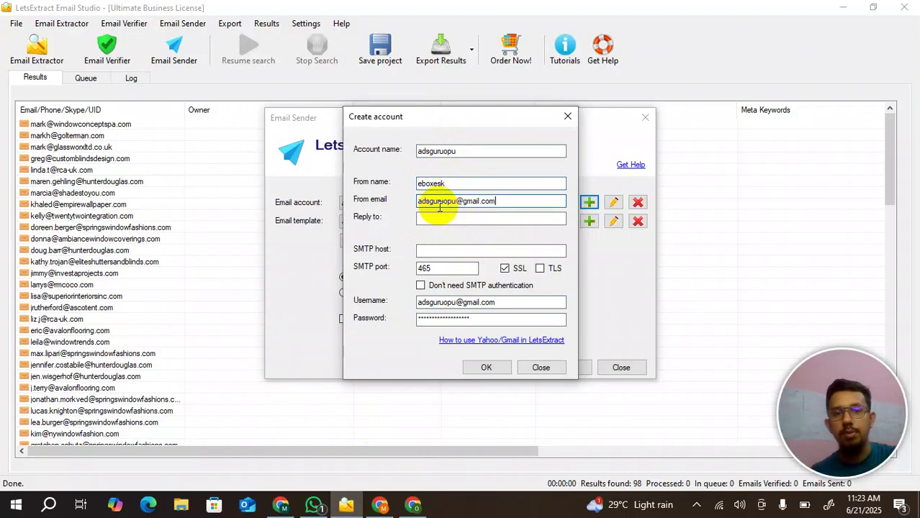
left_click(444, 219)
key("ctrl+v")
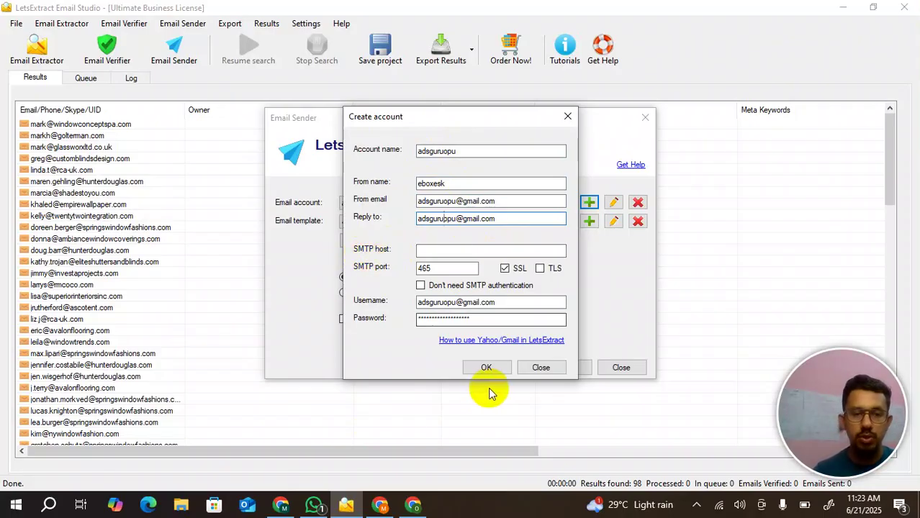
left_click(381, 505)
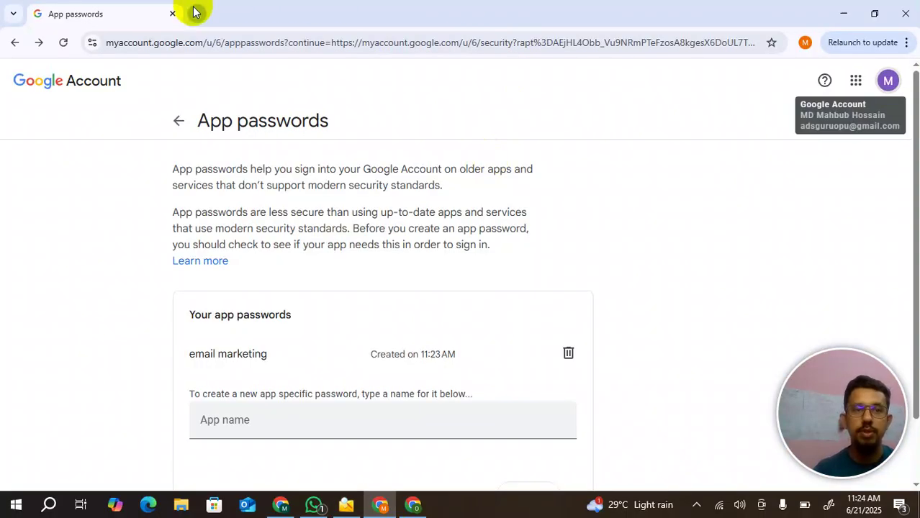
- Search Google for 'gmail smtp server' in a new tab and copy smtp.gmail.com
left_click(195, 12)
type("g")
key("BackSpace")
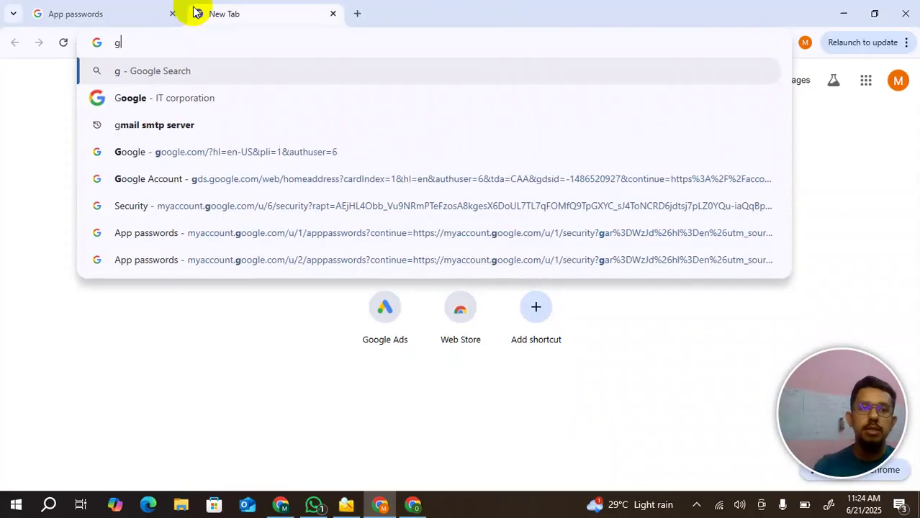
type("ma")
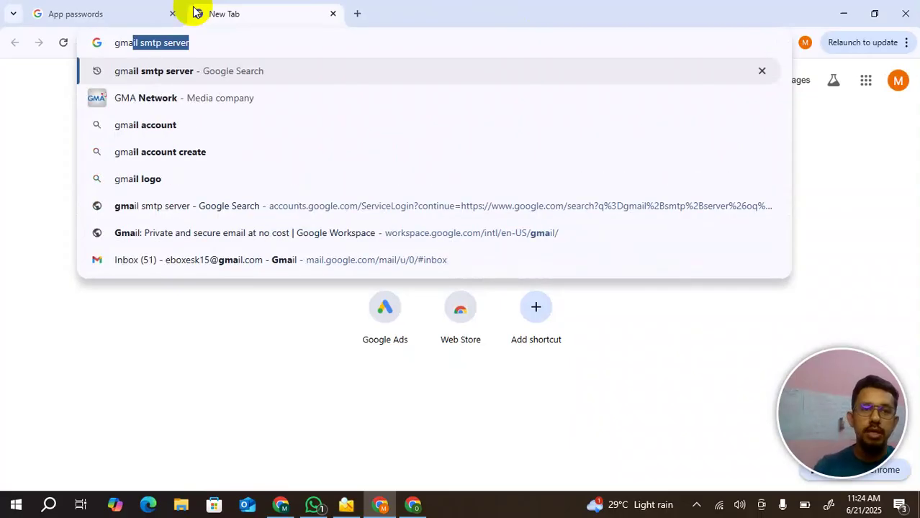
key("Return")
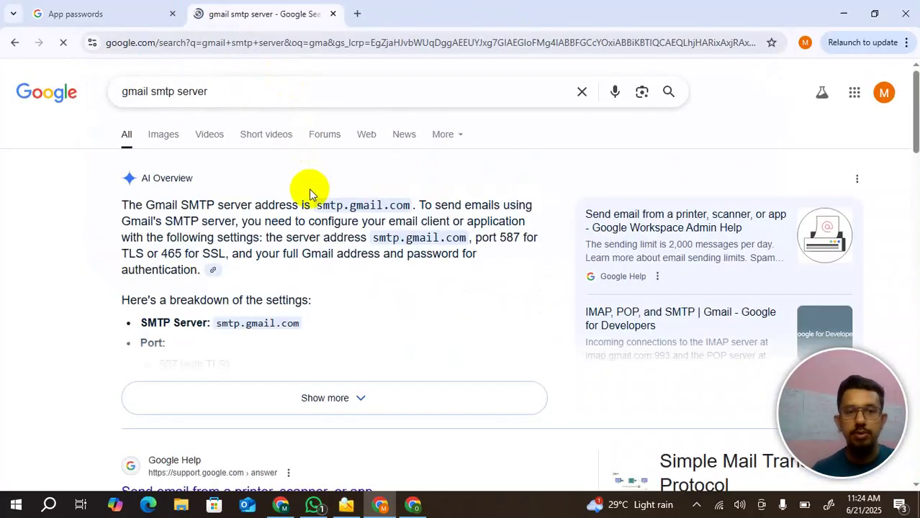
double_click(376, 205)
key("ctrl+c")
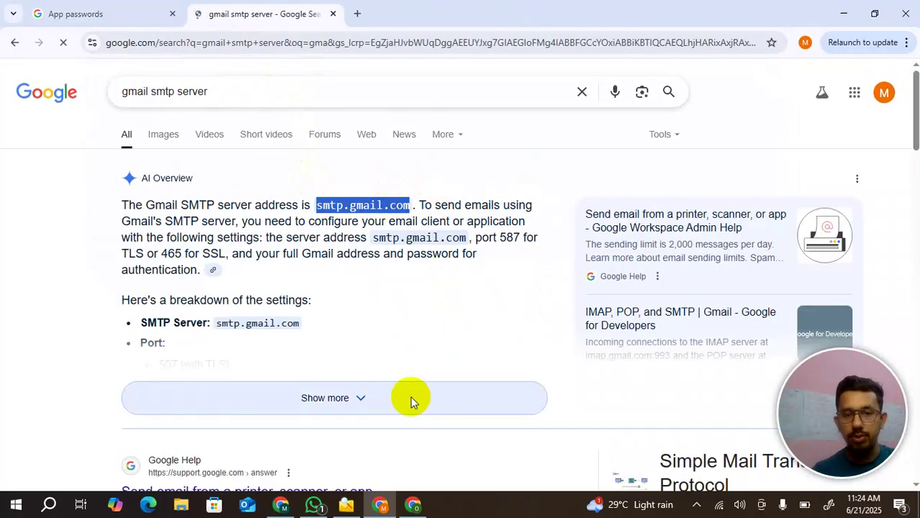
left_click(346, 506)
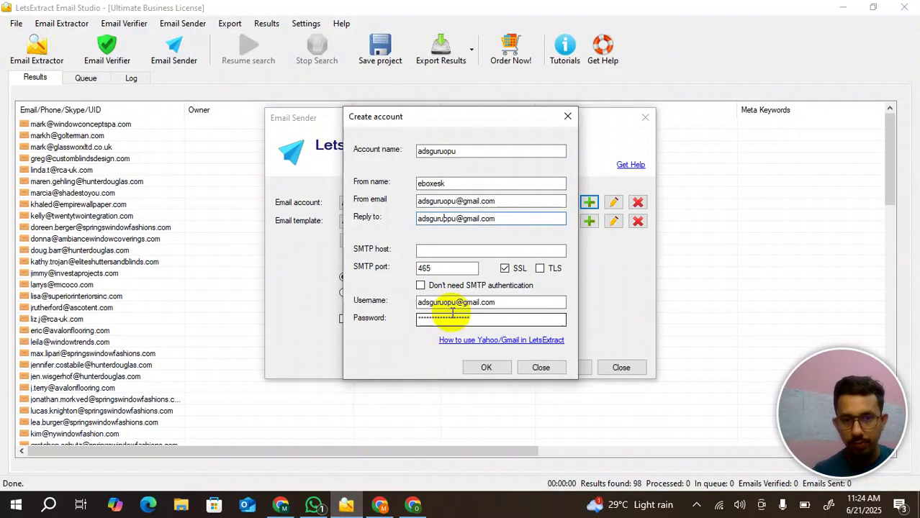
- Set SMTP host to smtp.gmail.com, save the account, and select it as the sending Email account
left_click(432, 250)
key("ctrl+v")
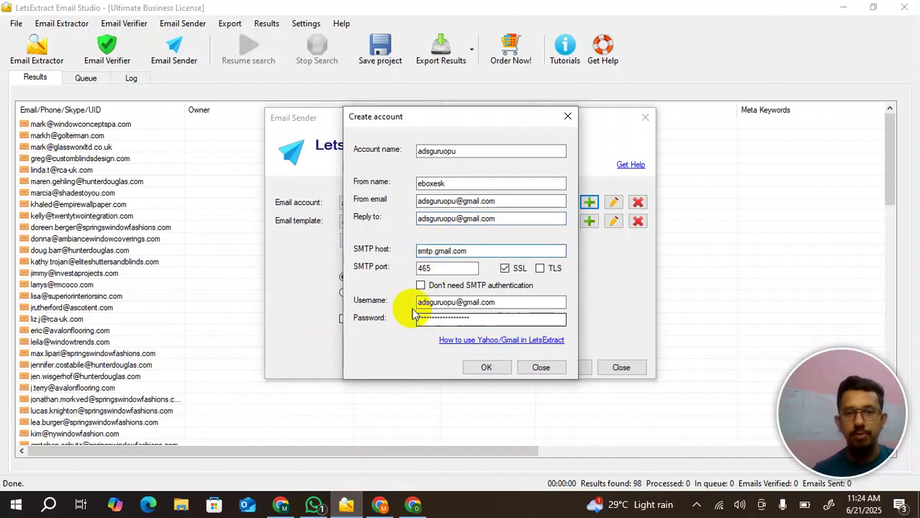
left_click(482, 368)
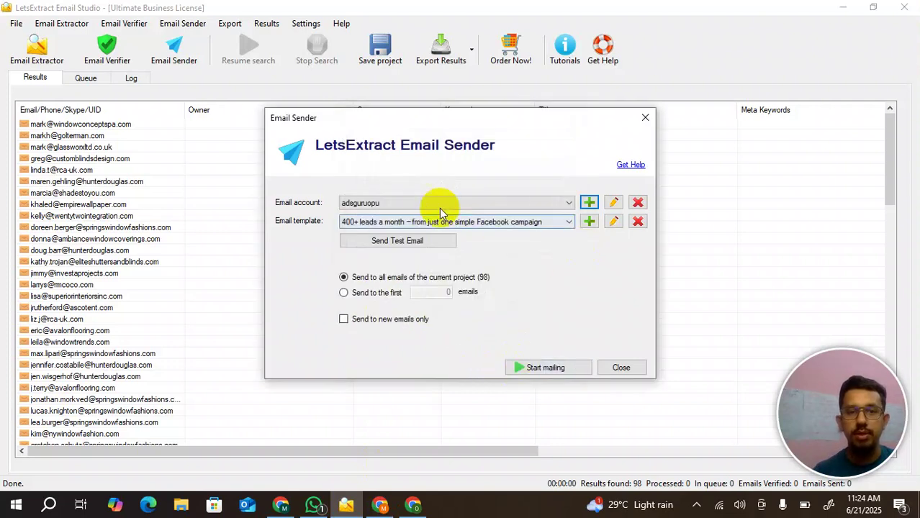
left_click(413, 203)
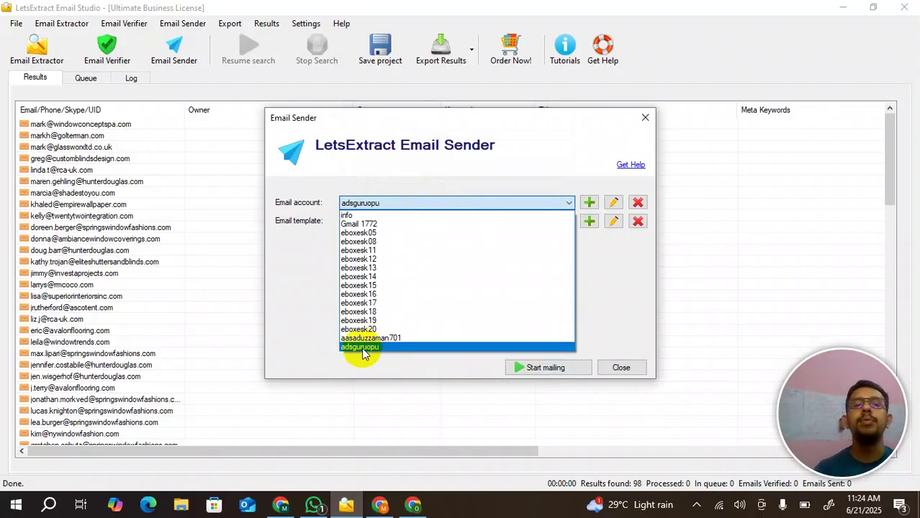
left_click(621, 257)
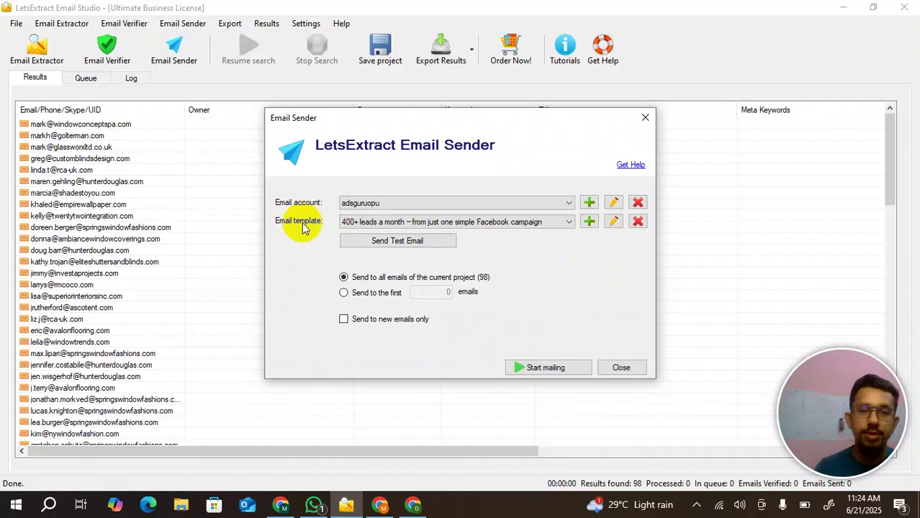
- Start a new blank email template, then load chatgpt.com in Chrome's Gmail tab
left_click(417, 223)
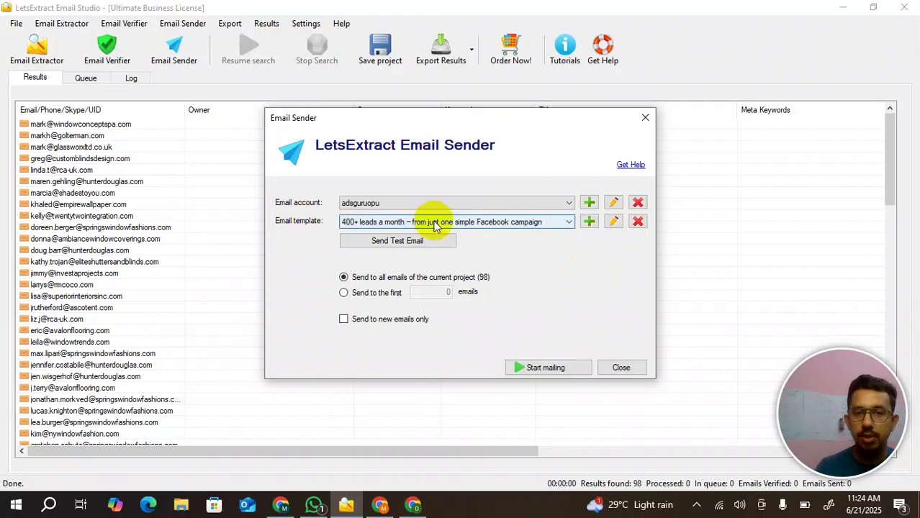
left_click(589, 222)
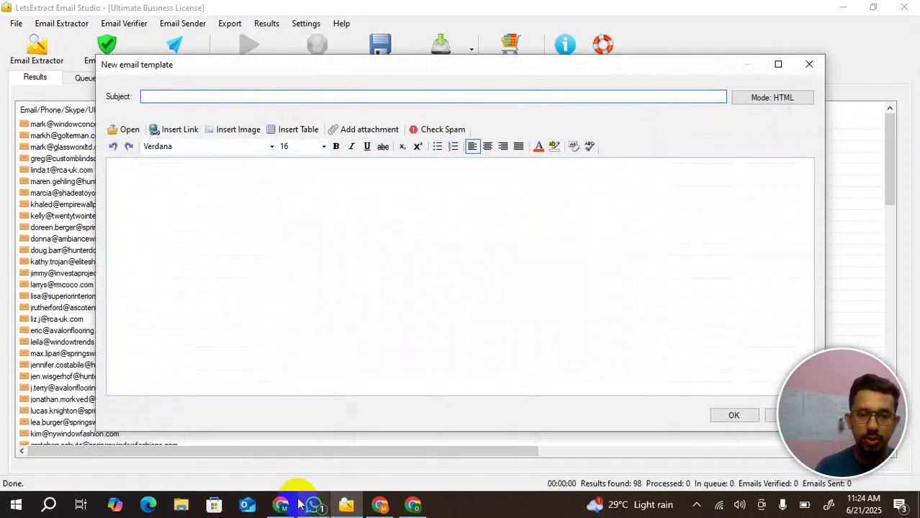
left_click(287, 504)
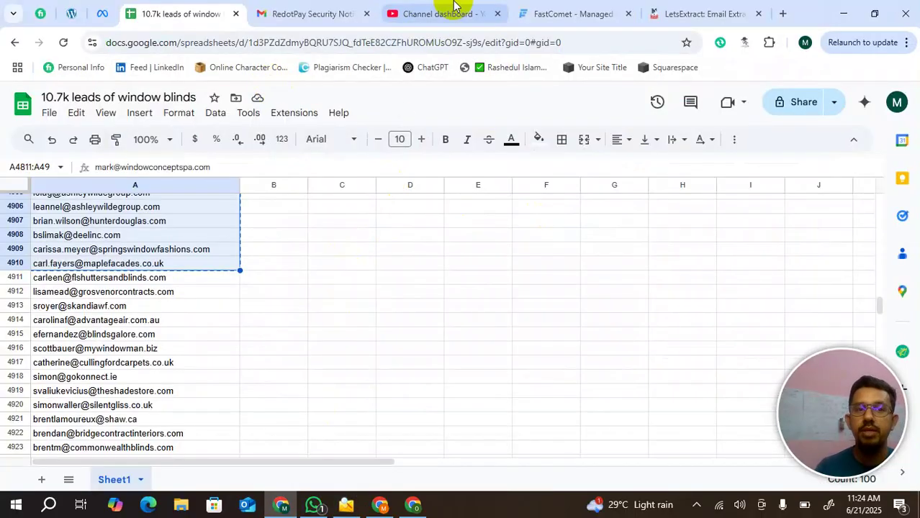
left_click(348, 15)
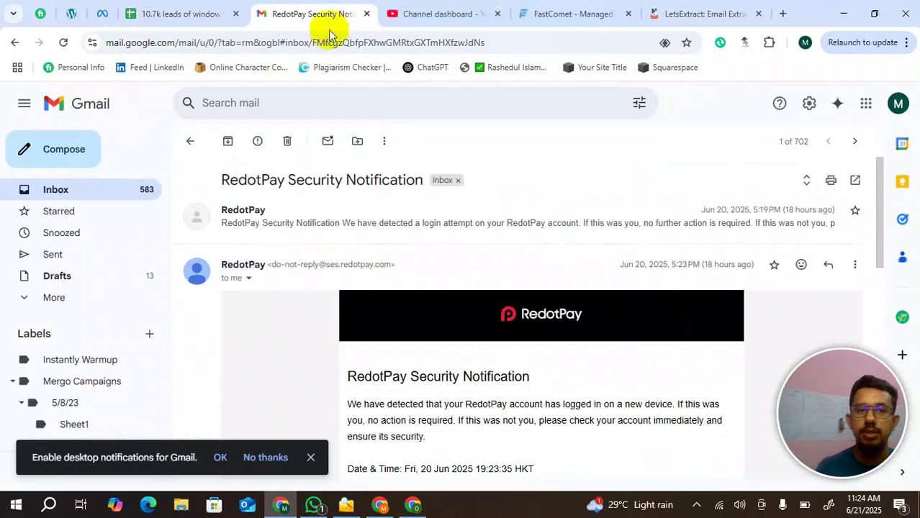
left_click(318, 41)
type("ch")
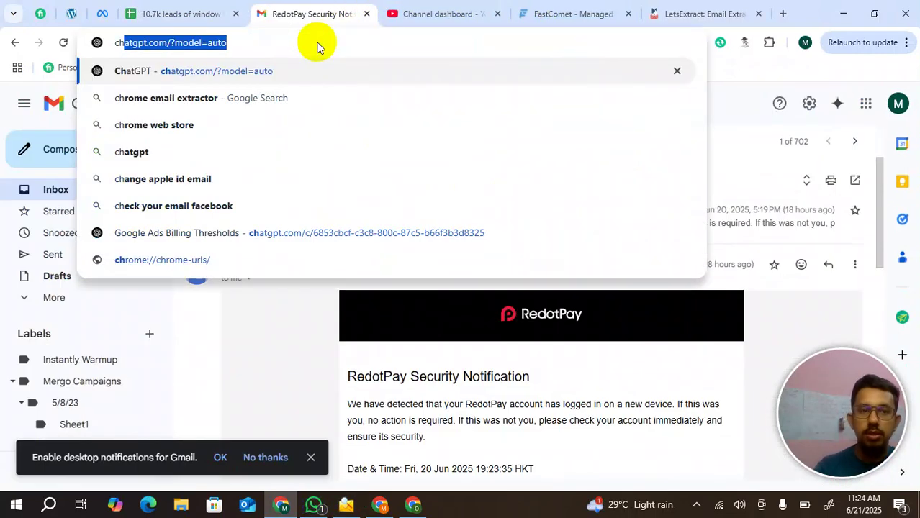
key("Return")
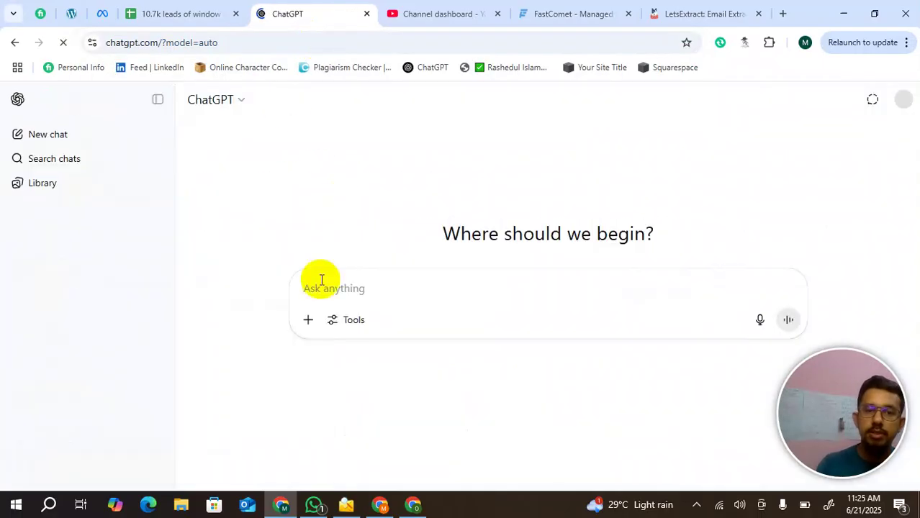
- Ask ChatGPT for a short, eye-catching email offering Facebook leads to Irish window blinds companies
left_click(311, 288)
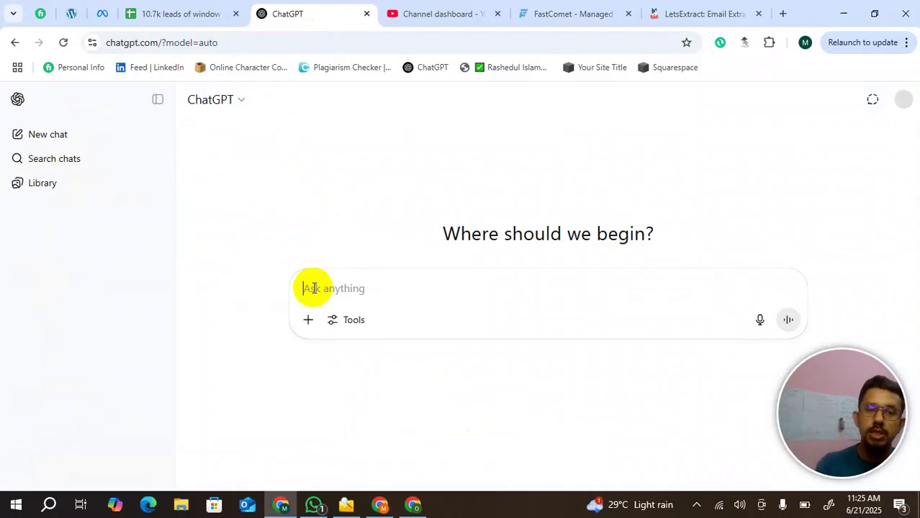
type("Hi")
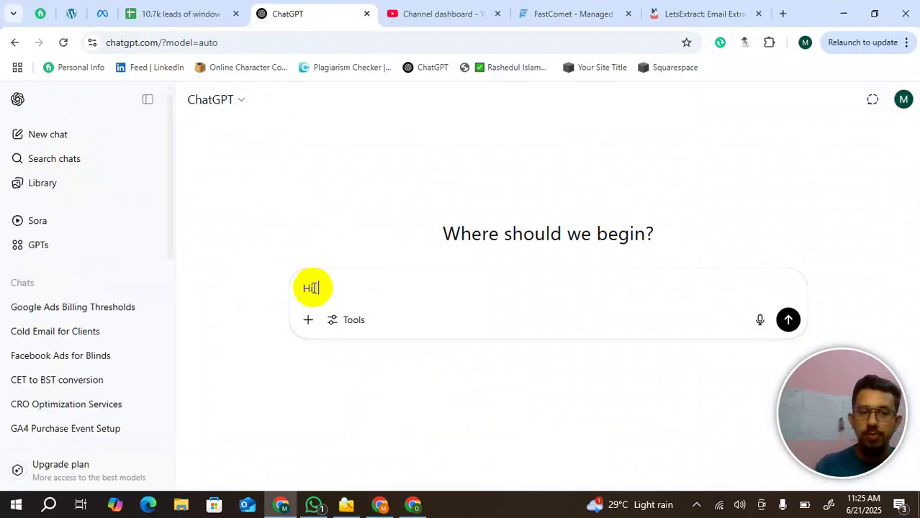
type(", I'm offering a")
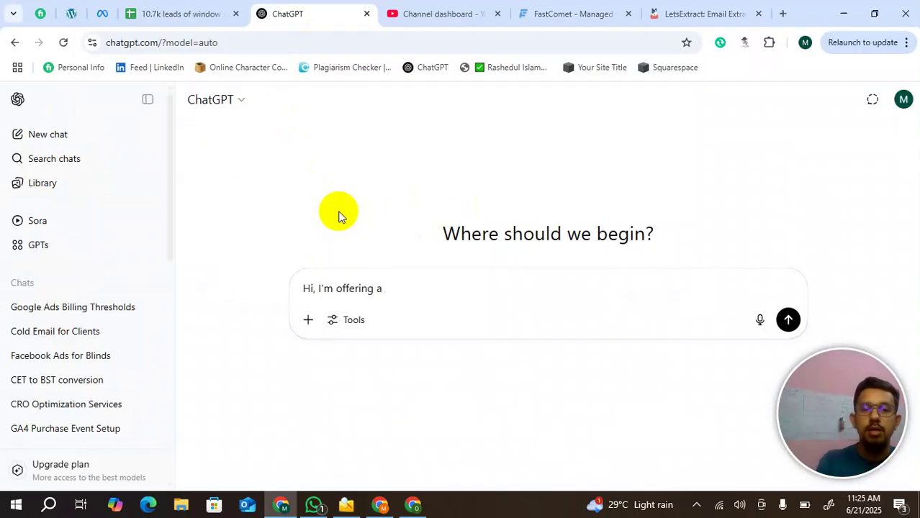
key("BackSpace")
type("fac")
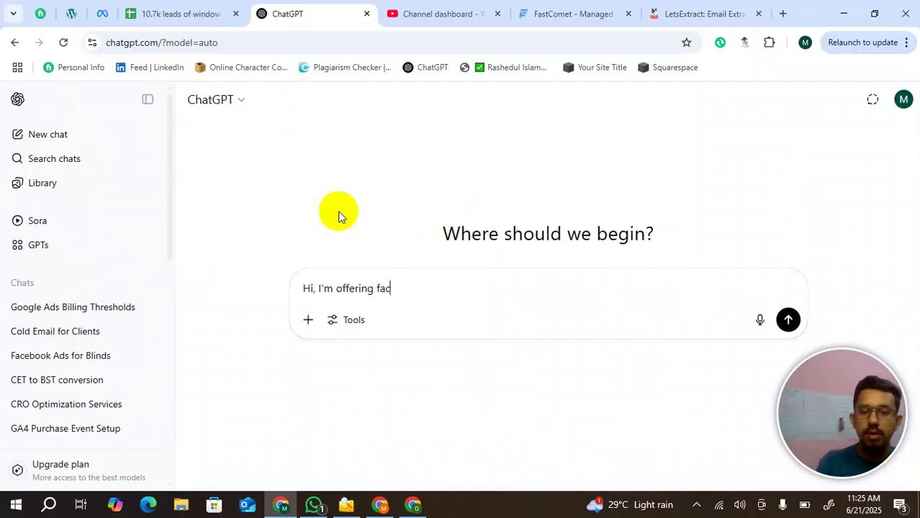
type("ebook ser")
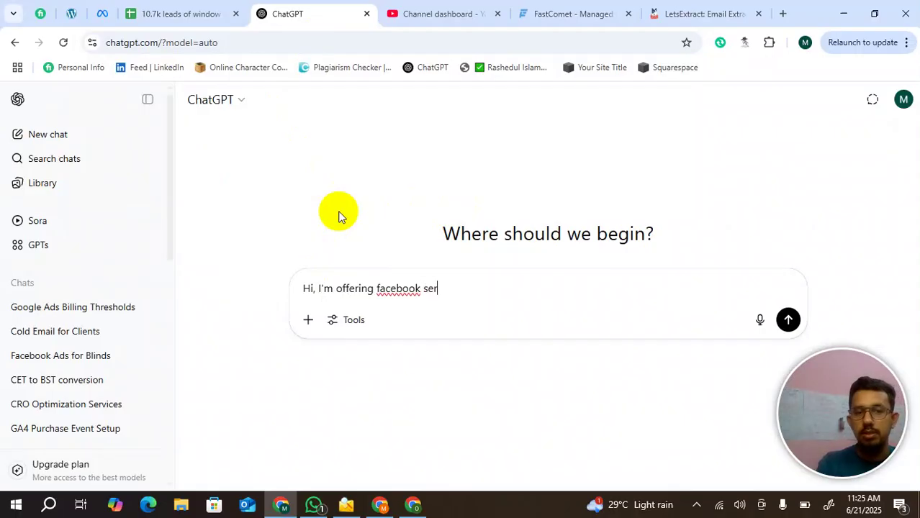
type("vice for")
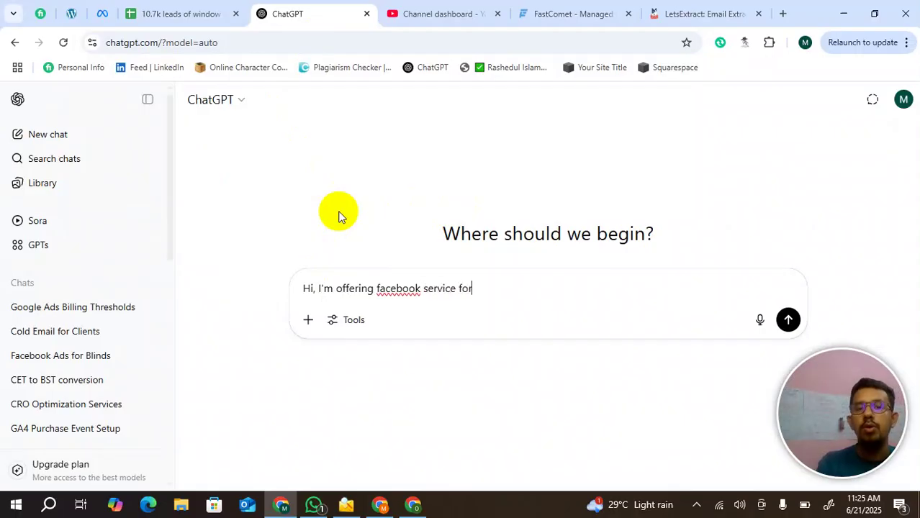
type(" ireland")
key("BackSpace")
key("BackSpace")
key("BackSpace")
key("BackSpace")
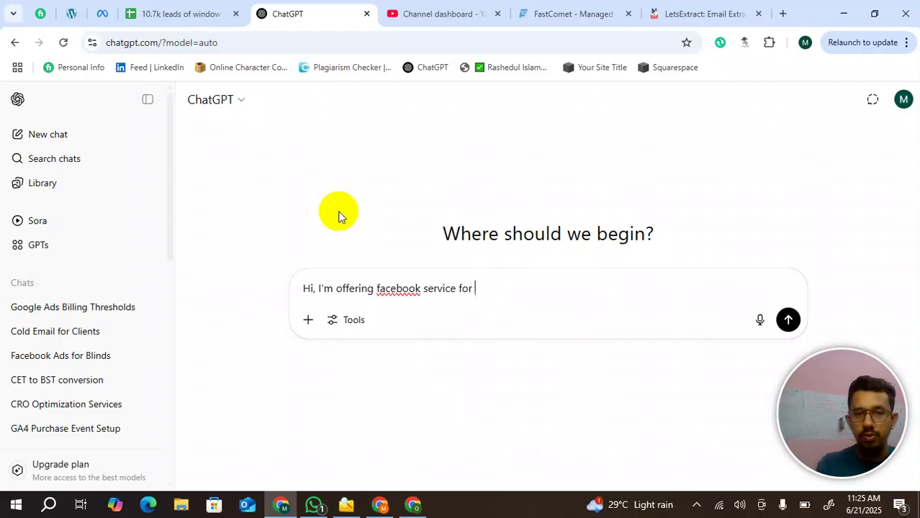
type("window blinds company to get qual")
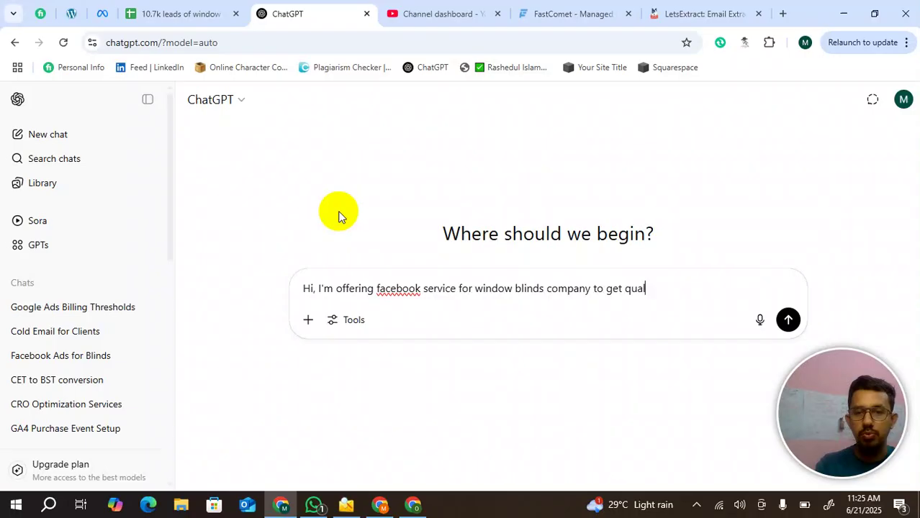
type("ity leads")
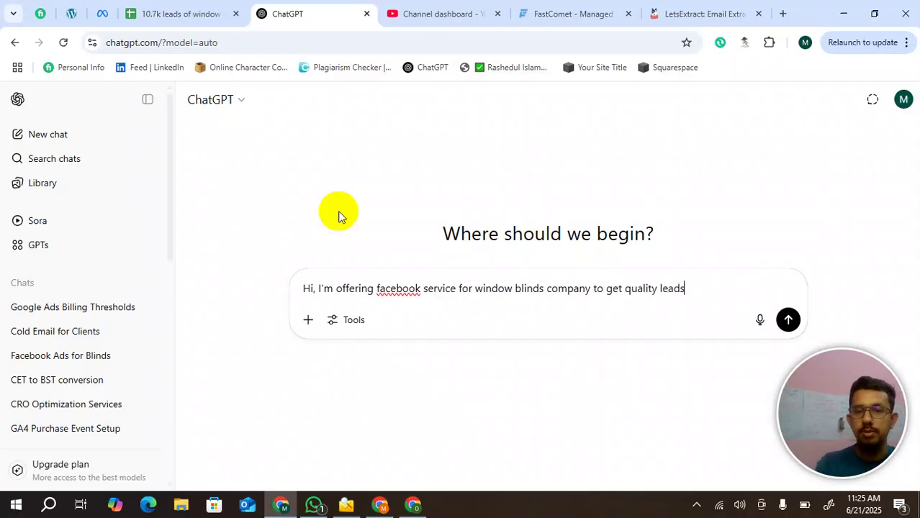
type(". write ")
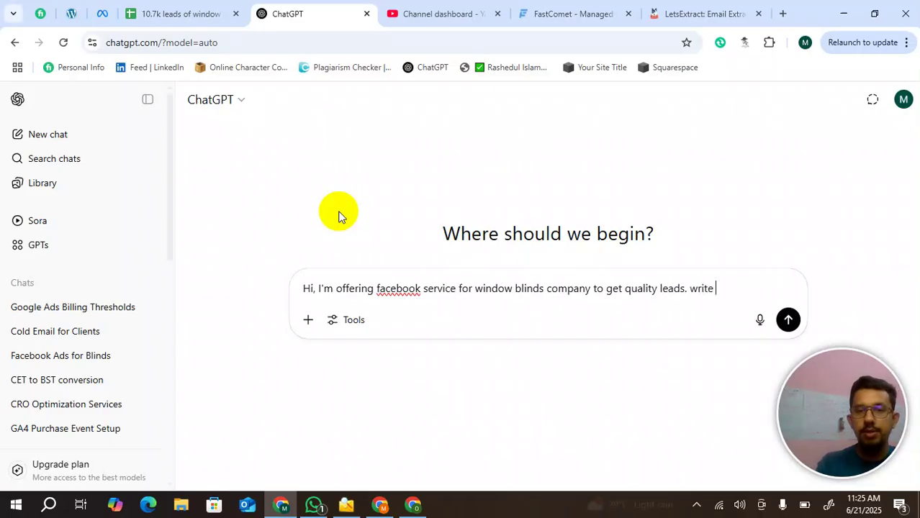
type("a short and ey")
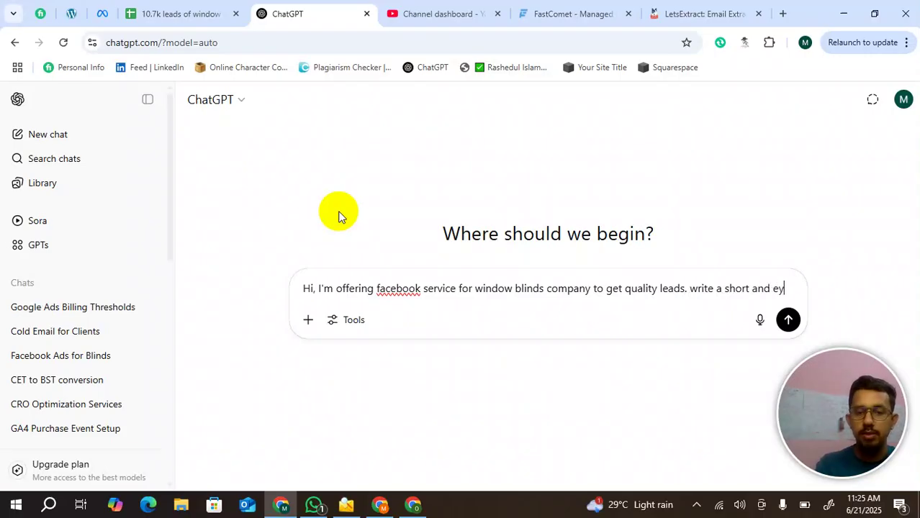
type("e catching ")
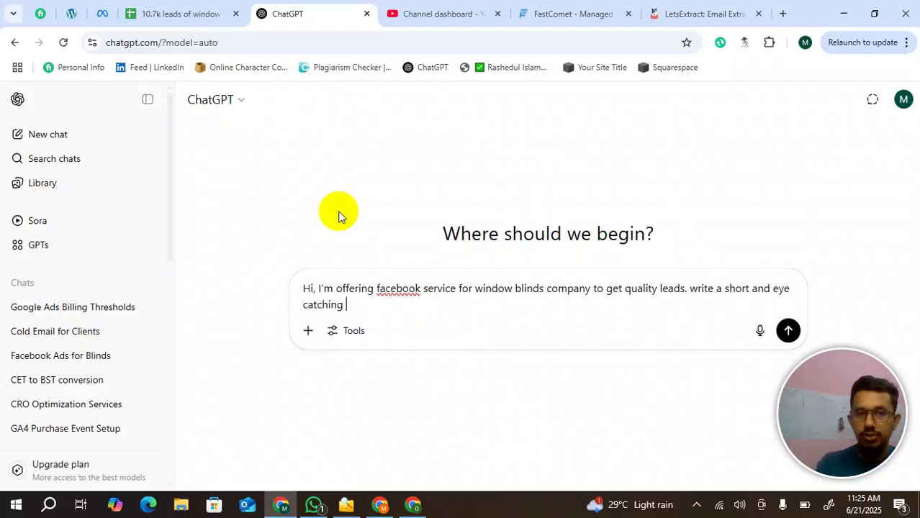
type("email")
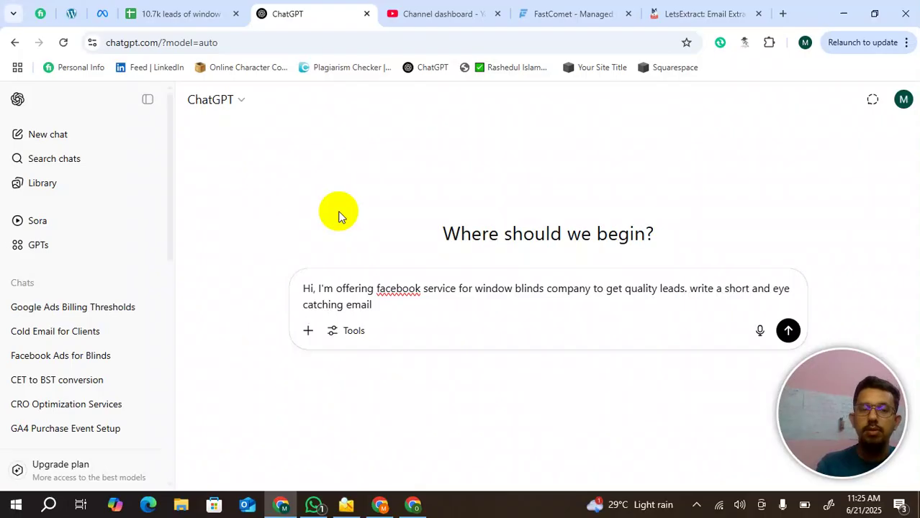
key("Return")
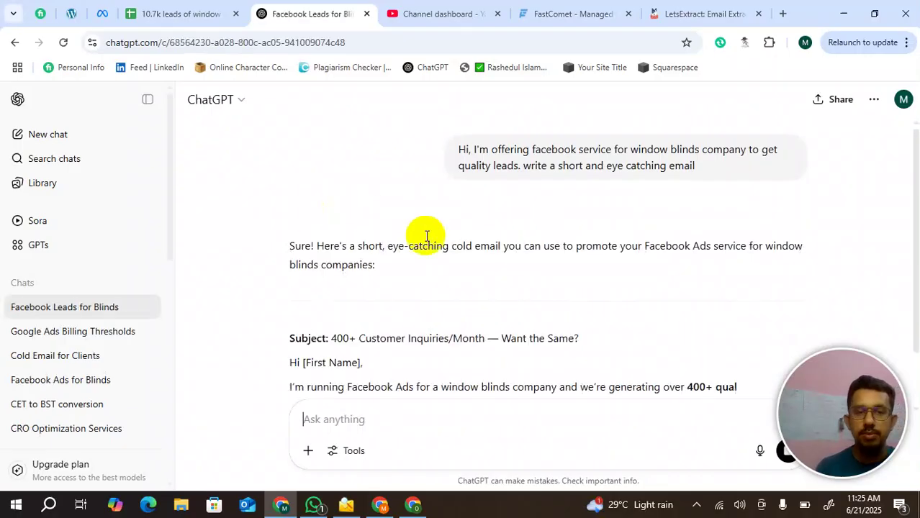
- Select and copy the drafted email body from the greeting to the WhatsApp line
scroll(436, 276, "down", 2)
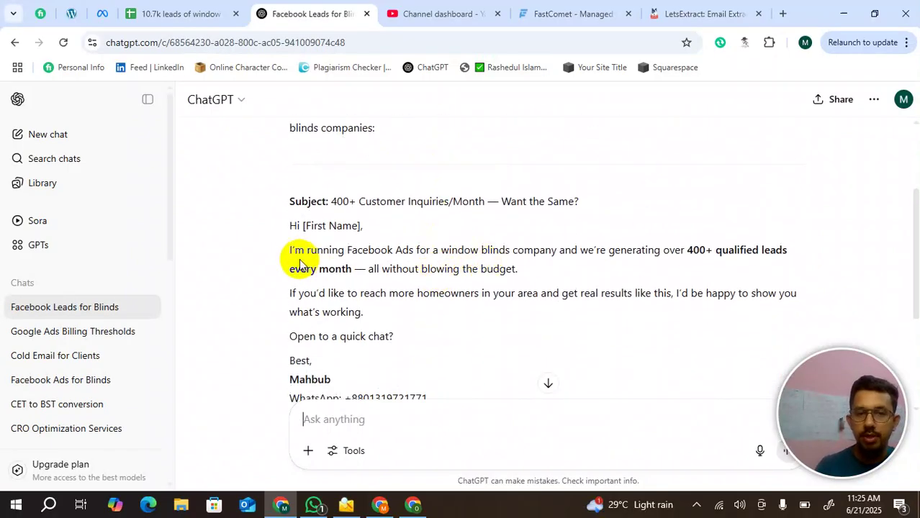
scroll(288, 229, "down", 1)
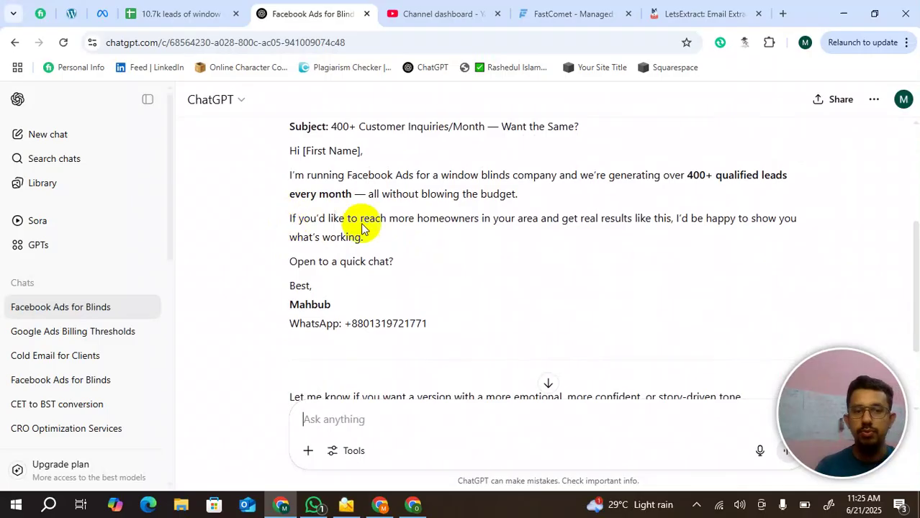
key("super+Tab")
left_click(380, 311)
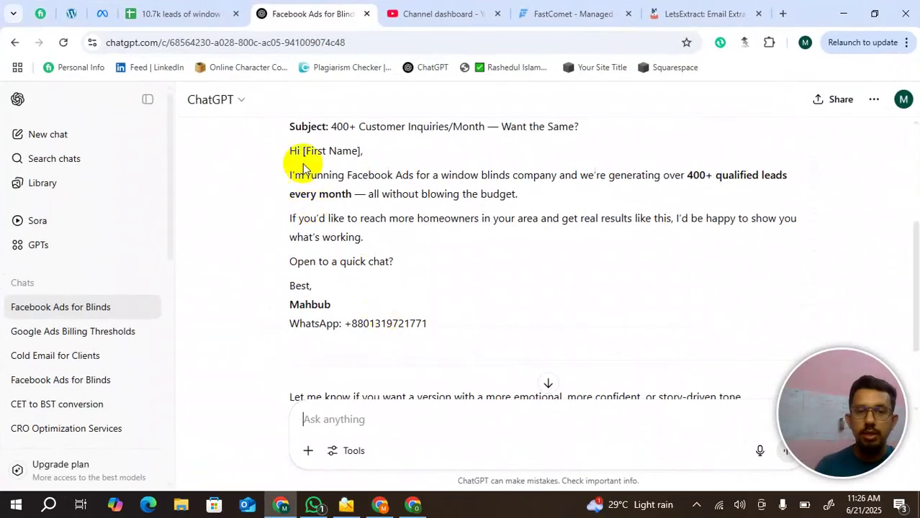
left_click_drag(290, 149, 432, 322)
key("ctrl+c")
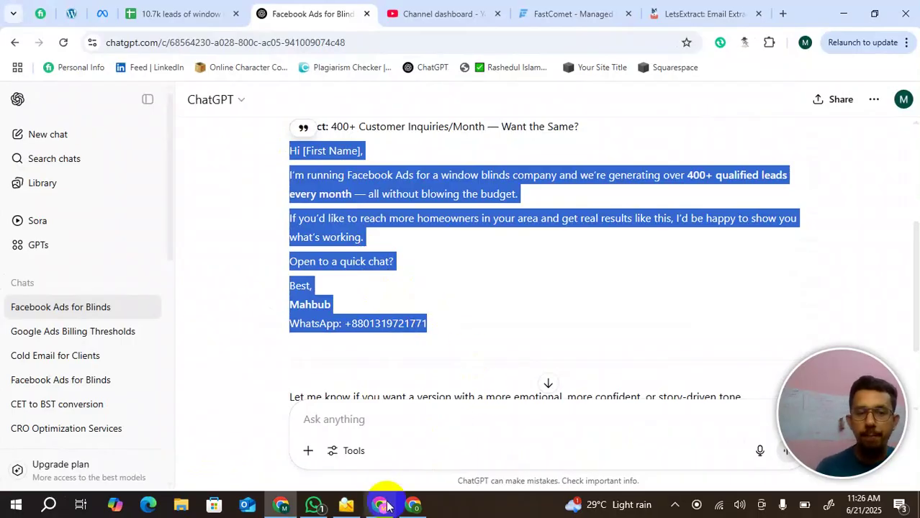
mouse_move(380, 507)
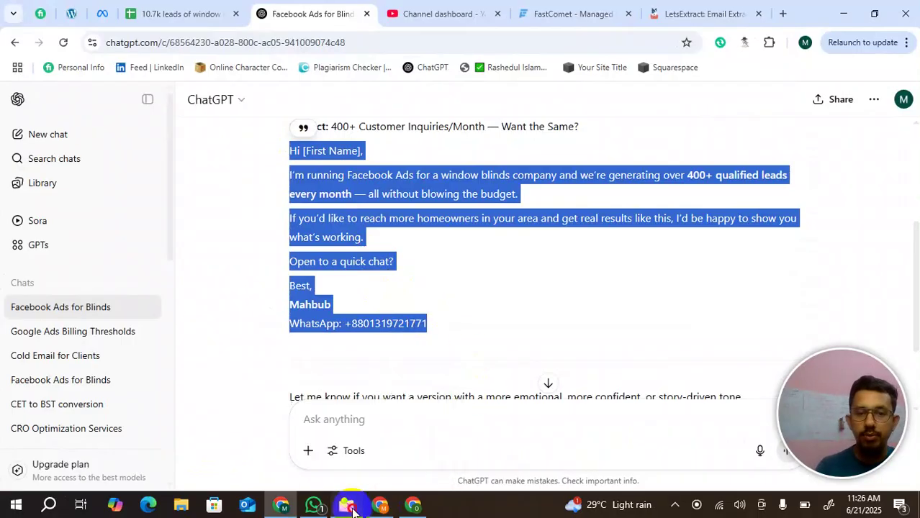
- Paste the ChatGPT email into the template body and change the greeting to 'Hi there,'
left_click(348, 506)
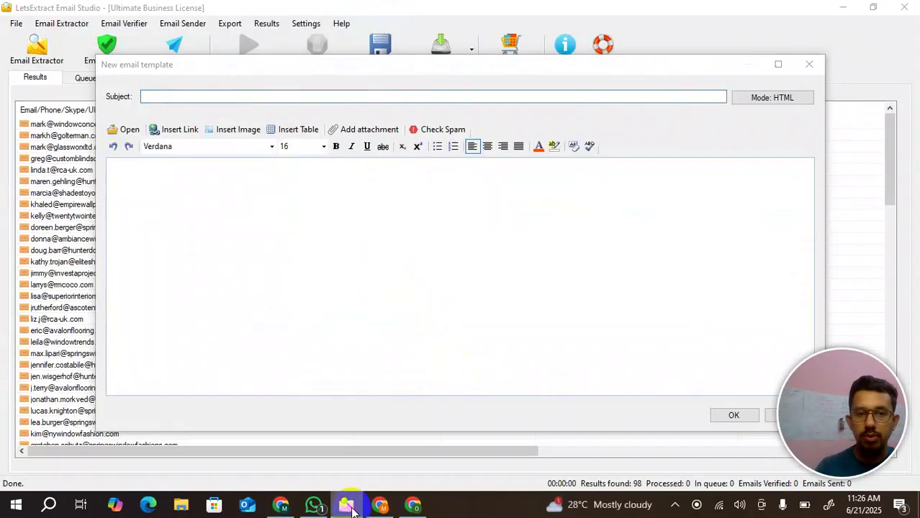
left_click(348, 315)
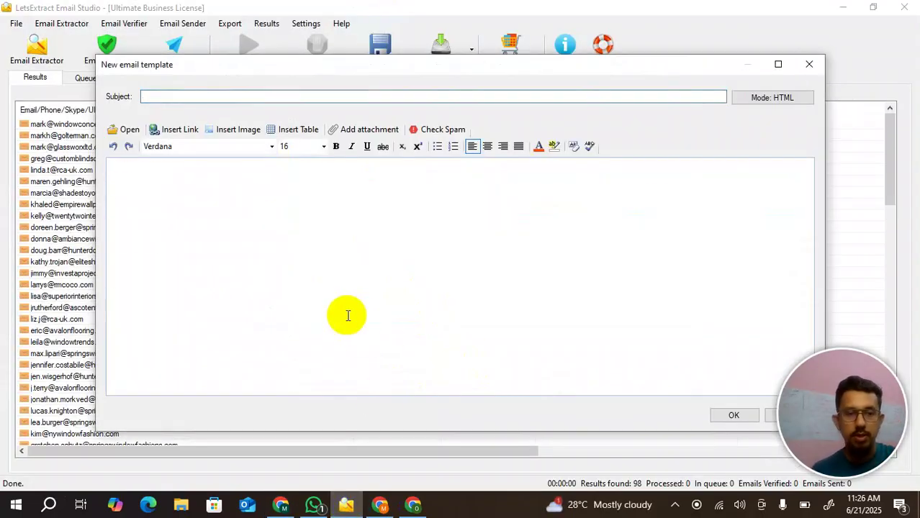
key("ctrl+v")
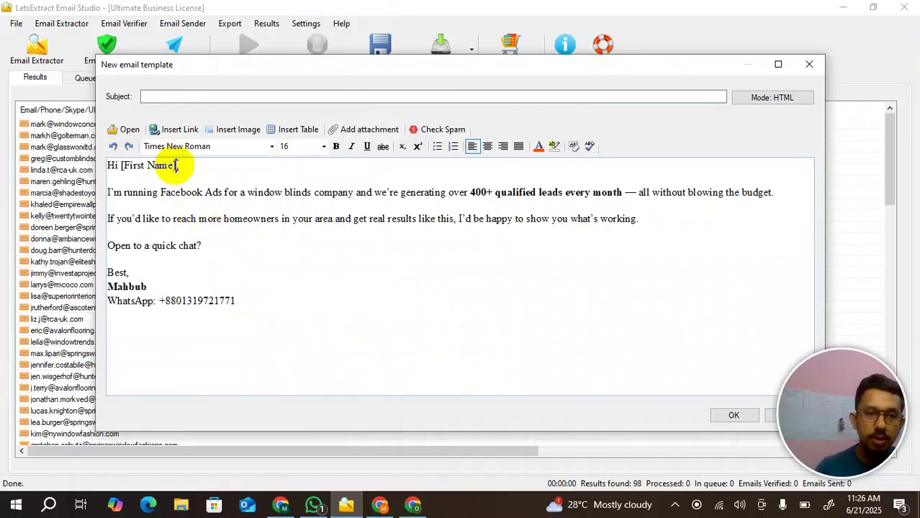
key("BackSpace")
key("BackSpace")
key("BackSpace")
key("BackSpace")
key("BackSpace")
key("BackSpace")
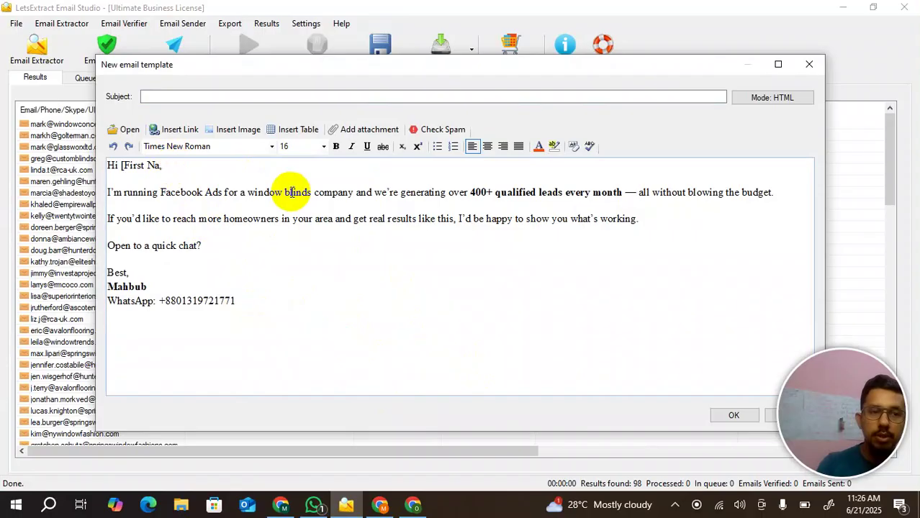
key("BackSpace")
key("BackSpace")
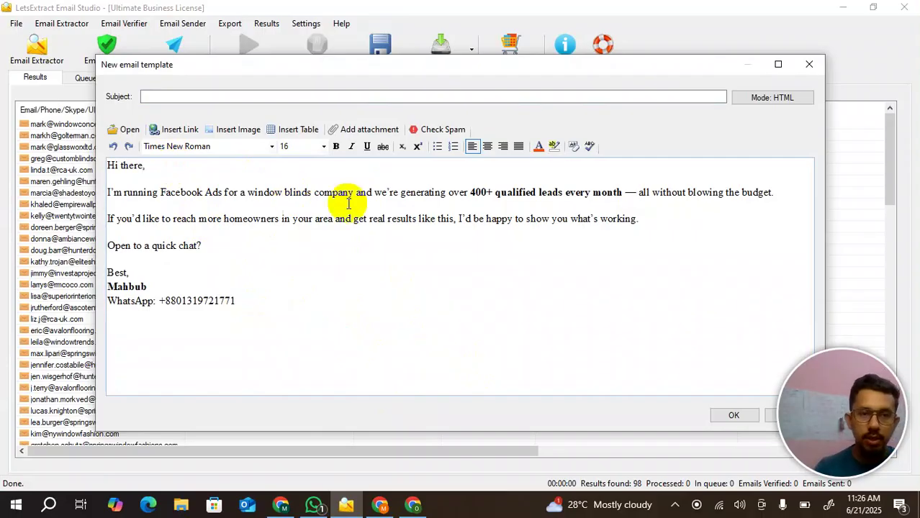
- Add an Email line with the sender's Gmail address beneath the WhatsApp number
left_click(237, 302)
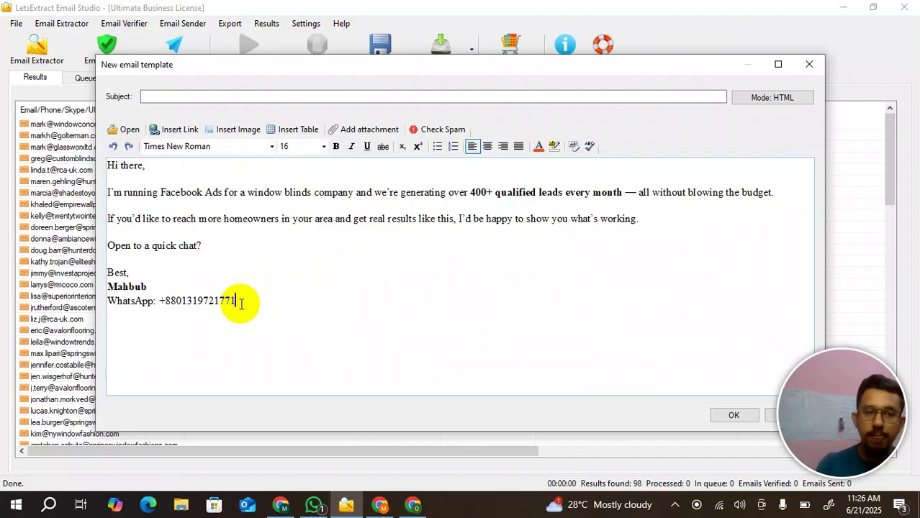
type("email")
key("BackSpace")
key("BackSpace")
key("BackSpace")
key("BackSpace")
key("BackSpace")
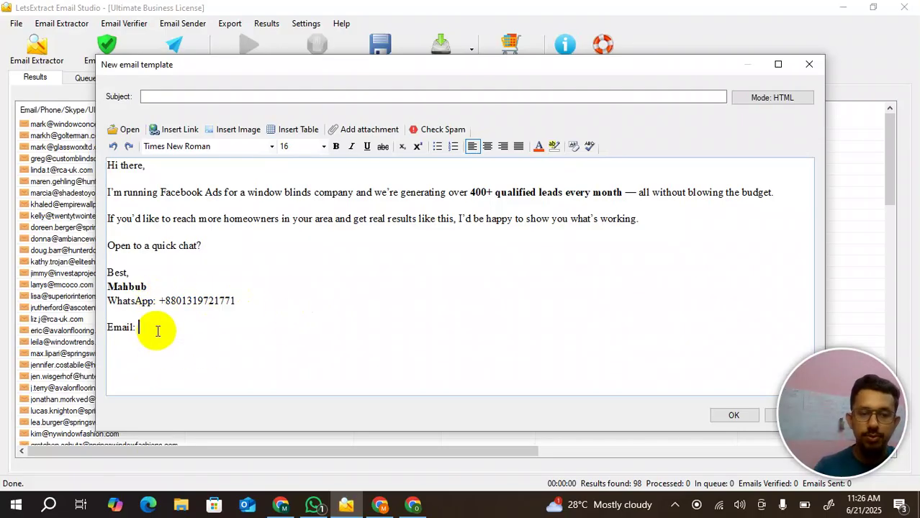
type("md")
key("BackSpace")
key("BackSpace")
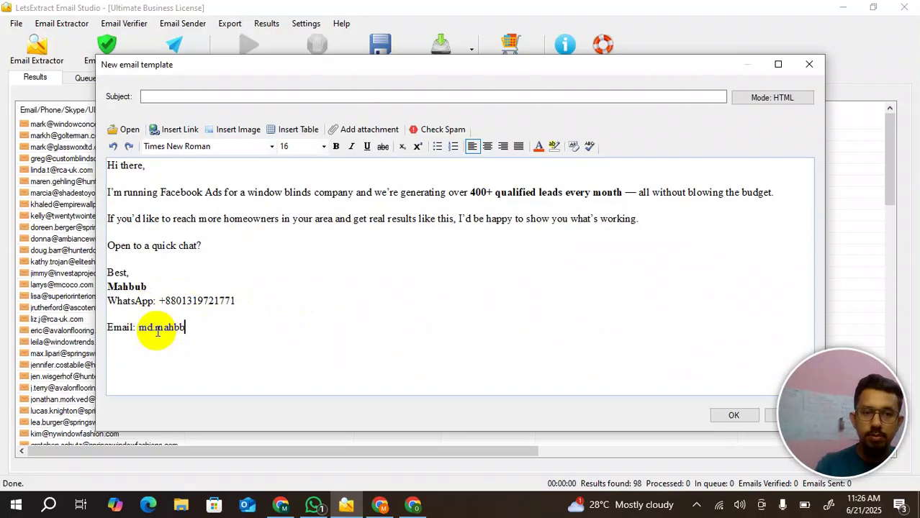
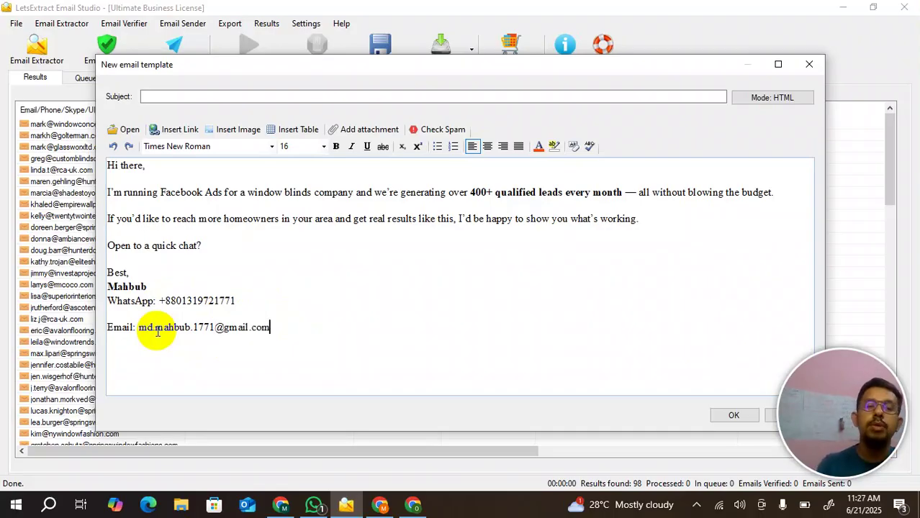
left_click(293, 508)
- Copy the subject '400+ Customer Inquiries/Month — Want the Same?' from ChatGPT's reply
scroll(436, 139, "up", 1)
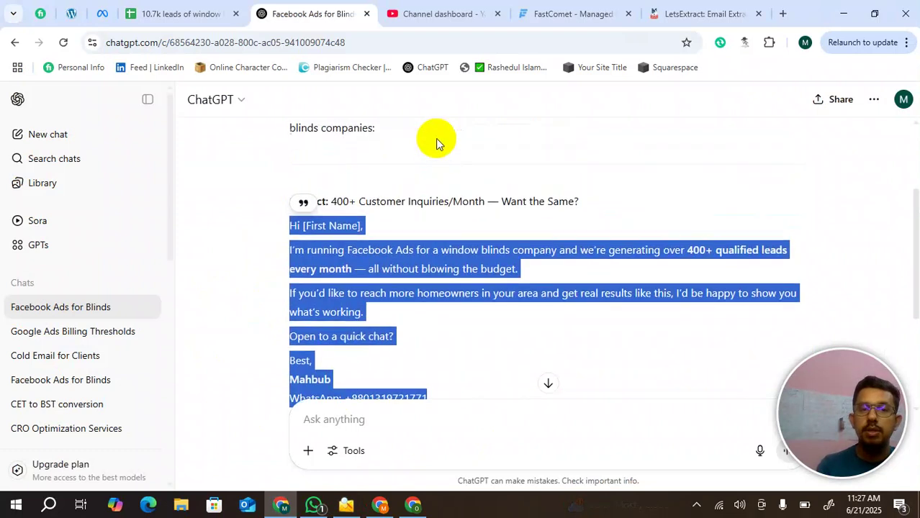
left_click(366, 202)
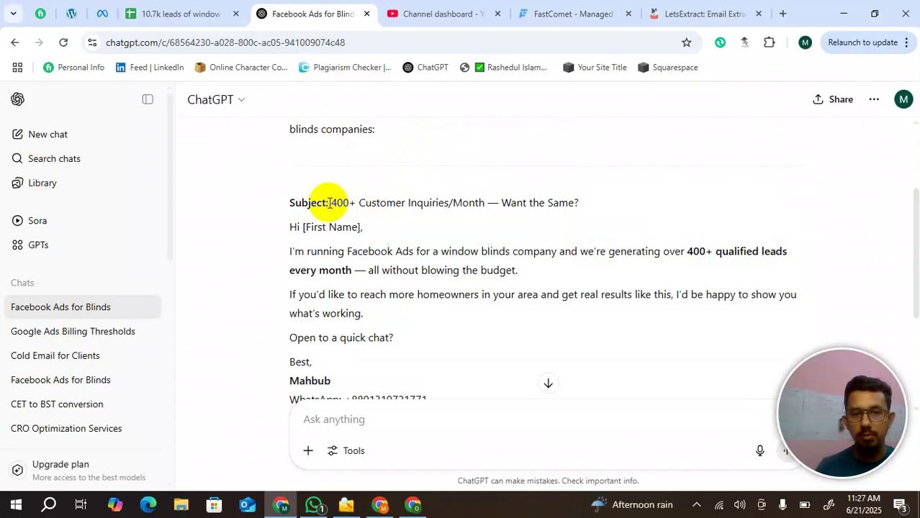
left_click_drag(331, 204, 593, 209)
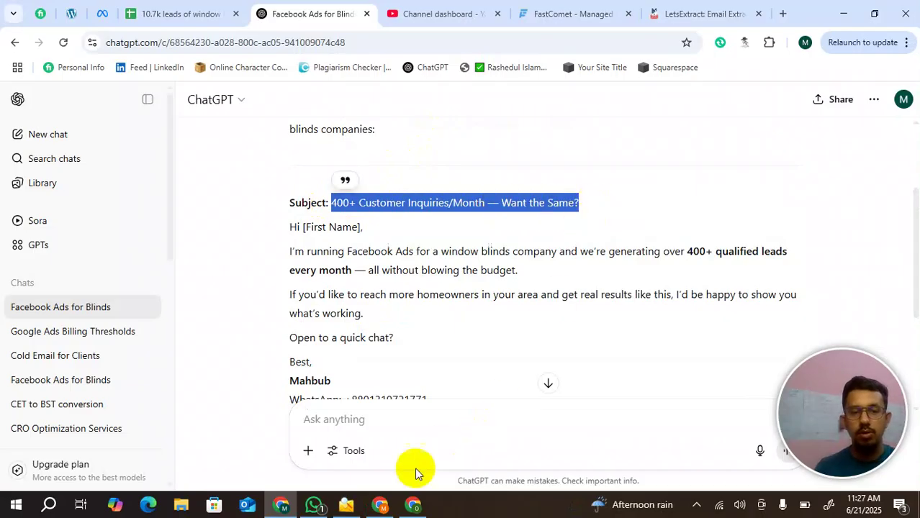
left_click(346, 505)
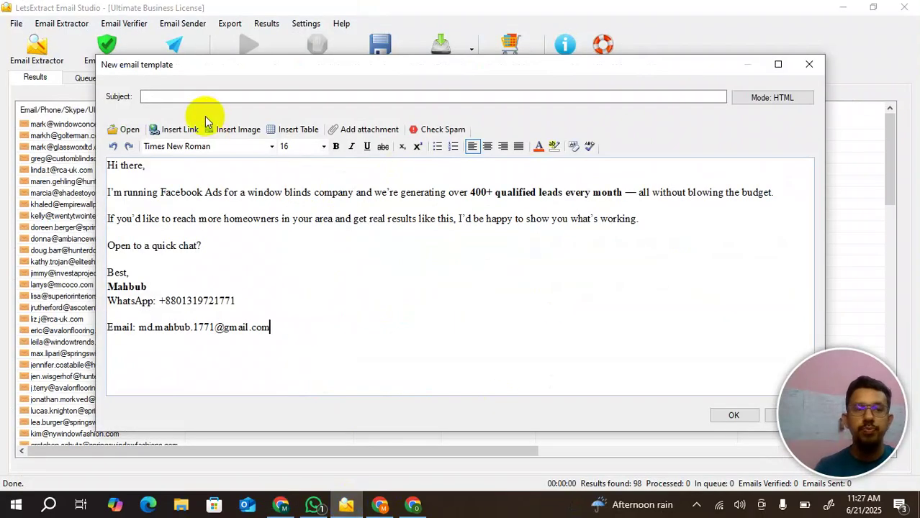
left_click(190, 96)
- Paste the subject, confirm a spam score of 1, and save the new template
type("400+ Customer Inquiries/Month – Want the Same?")
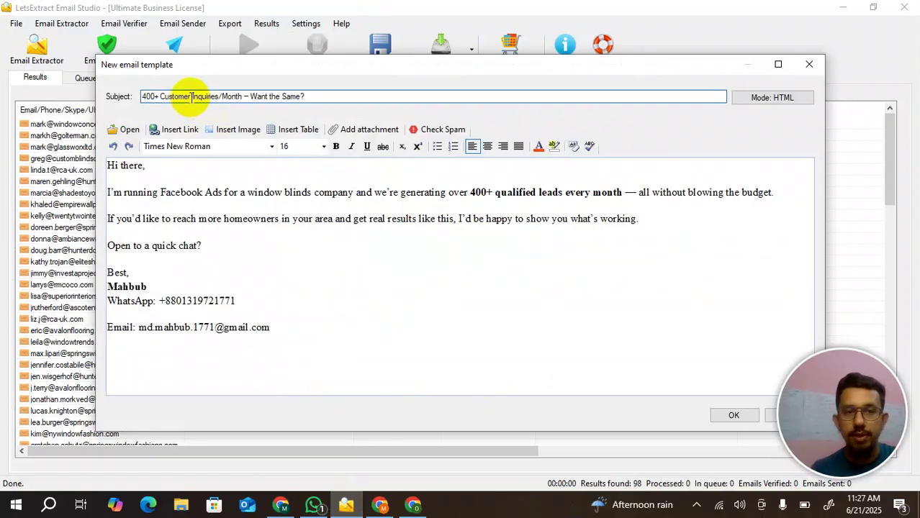
left_click(427, 135)
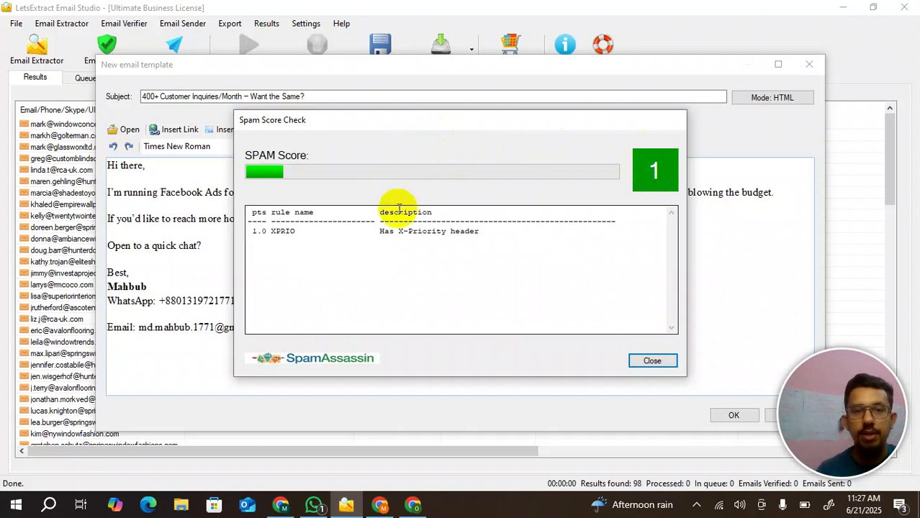
left_click(649, 363)
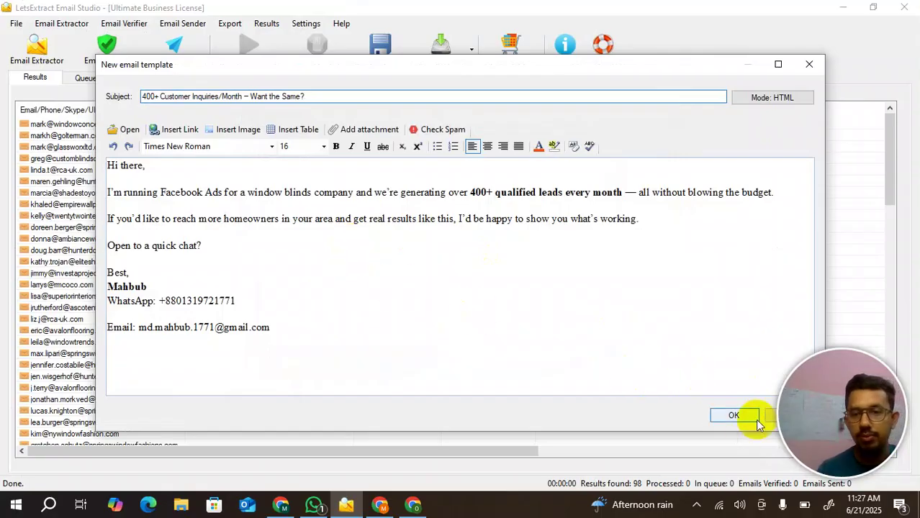
left_click(734, 418)
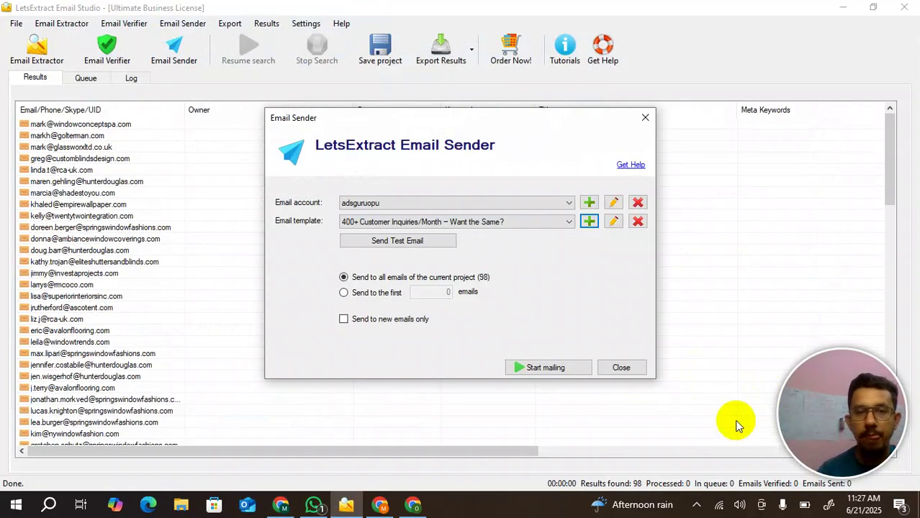
- Keep the new template selected and start mailing it to all 98 leads
left_click(366, 224)
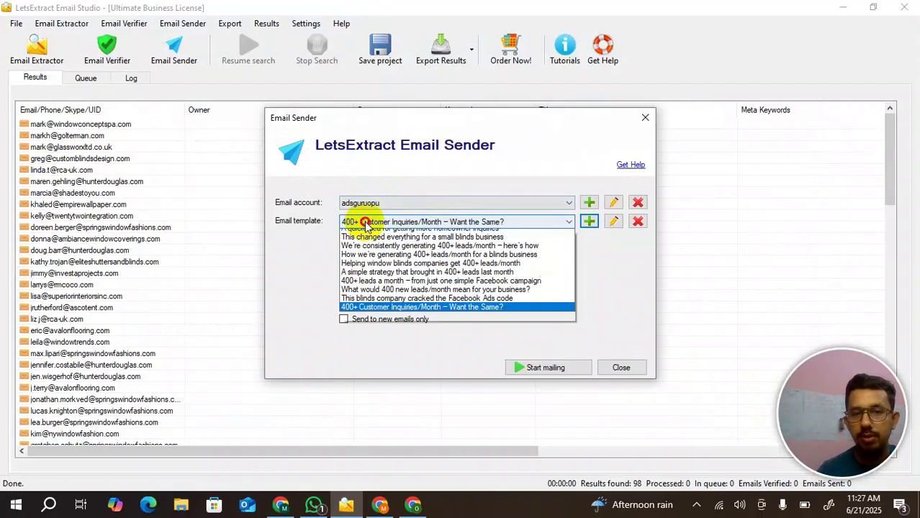
left_click(440, 331)
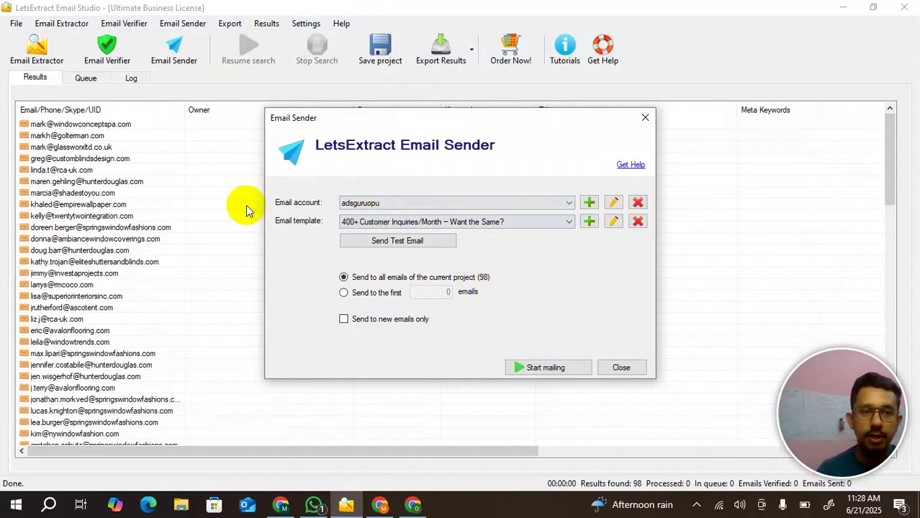
left_click(530, 373)
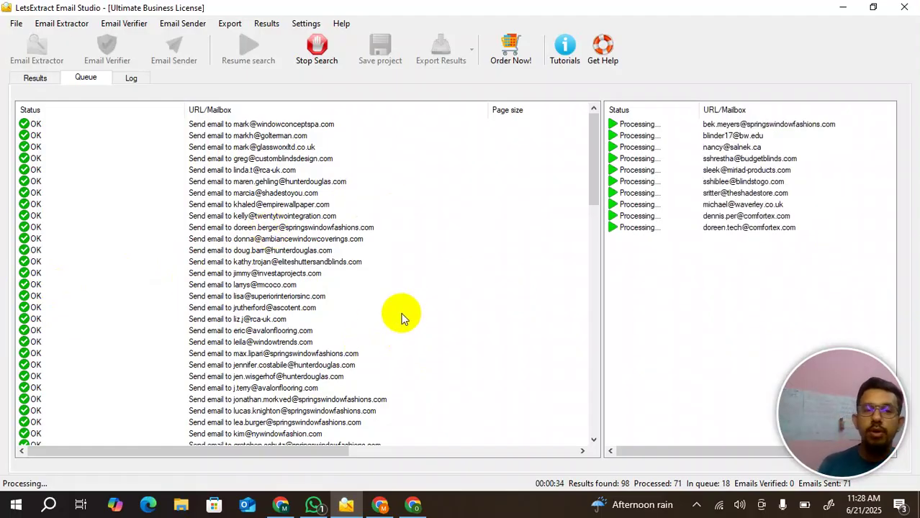
scroll(403, 317, "down", 4)
scroll(403, 317, "down", 20)
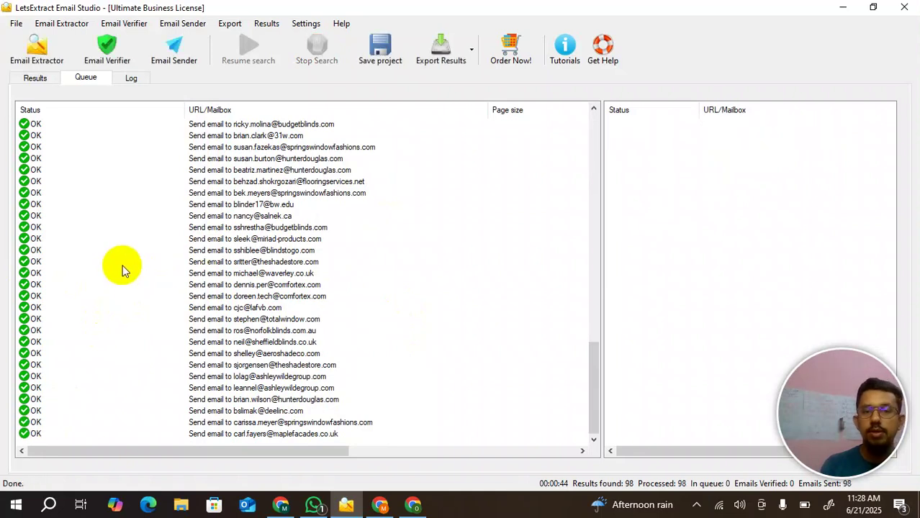
scroll(121, 267, "up", 7)
- Empty the Results list with Remove all, then bring Chrome back to the front
left_click(34, 77)
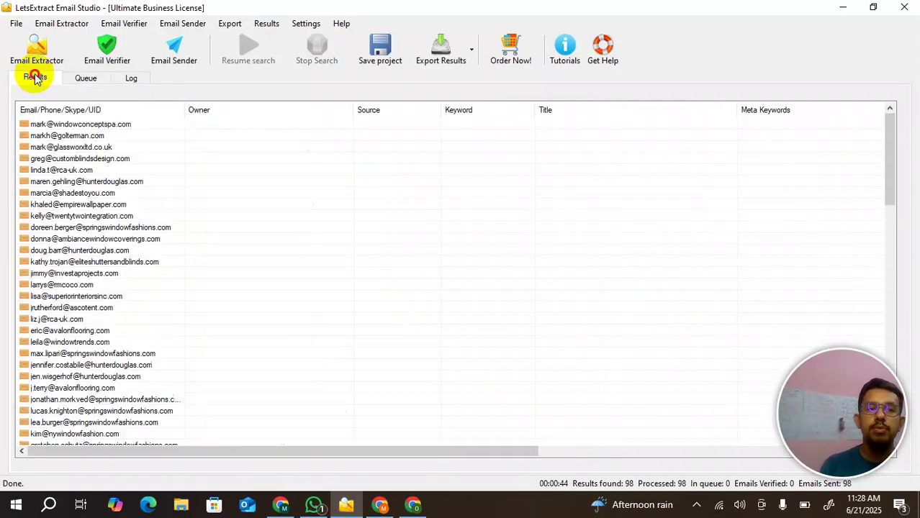
right_click(83, 148)
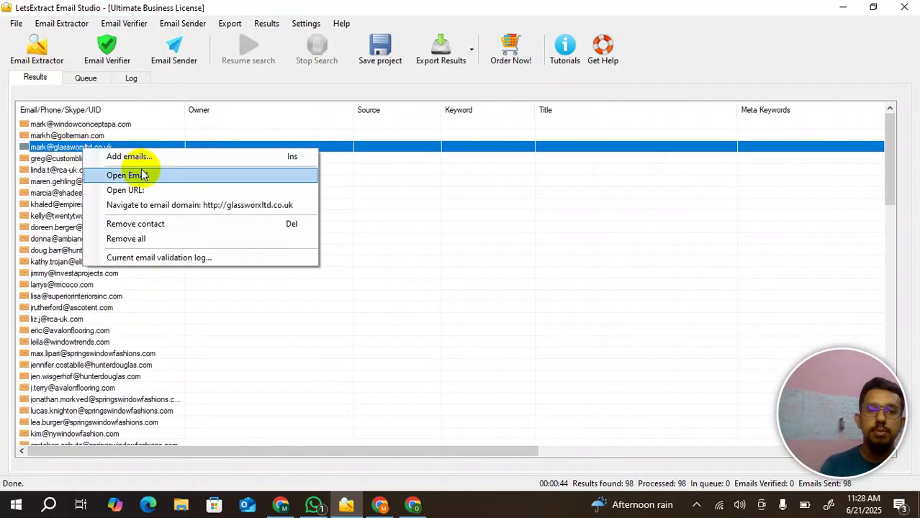
left_click(133, 238)
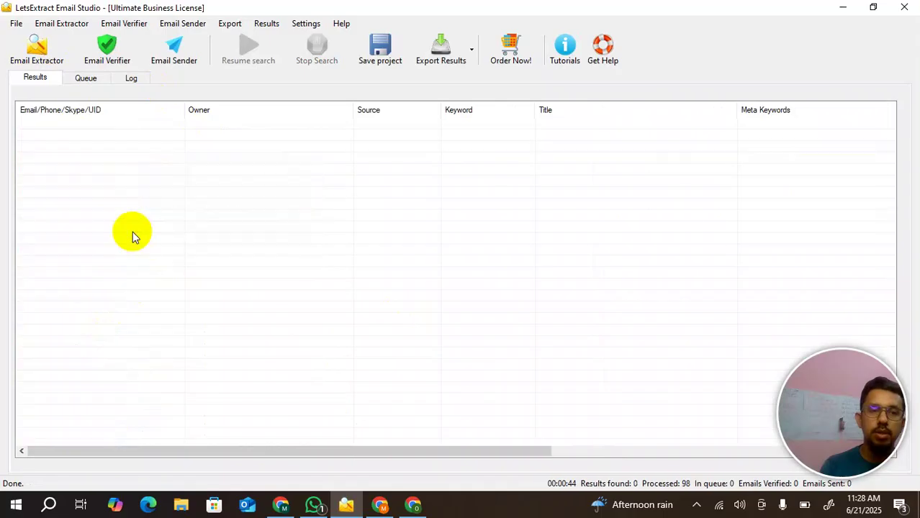
left_click(282, 506)
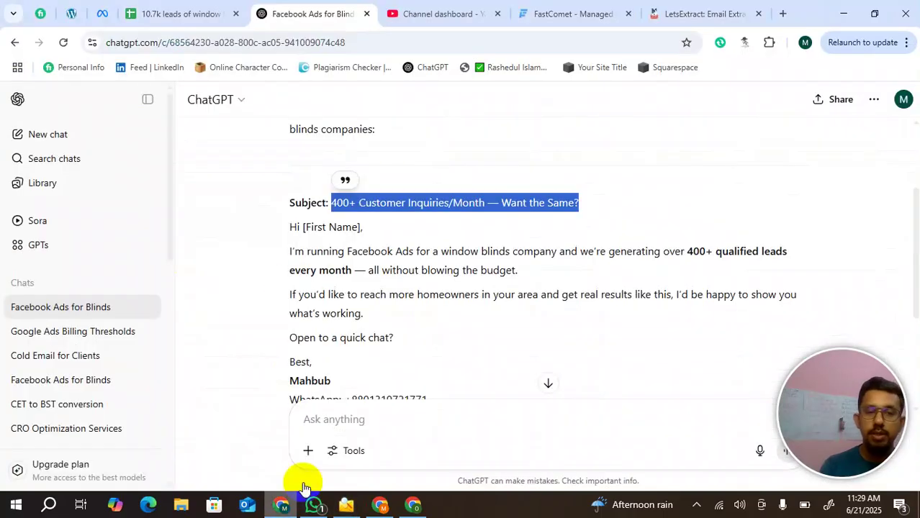
- Copy cells A4911:A5010 from the 10.7k window-blinds leads sheet, then return to LetsExtract
left_click(204, 7)
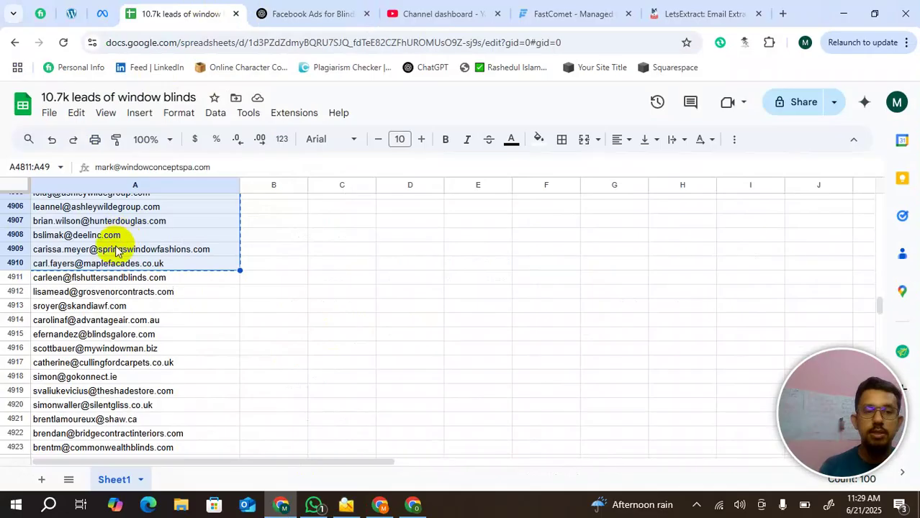
left_click(97, 278)
scroll(99, 283, "down", 12)
scroll(99, 282, "down", 6)
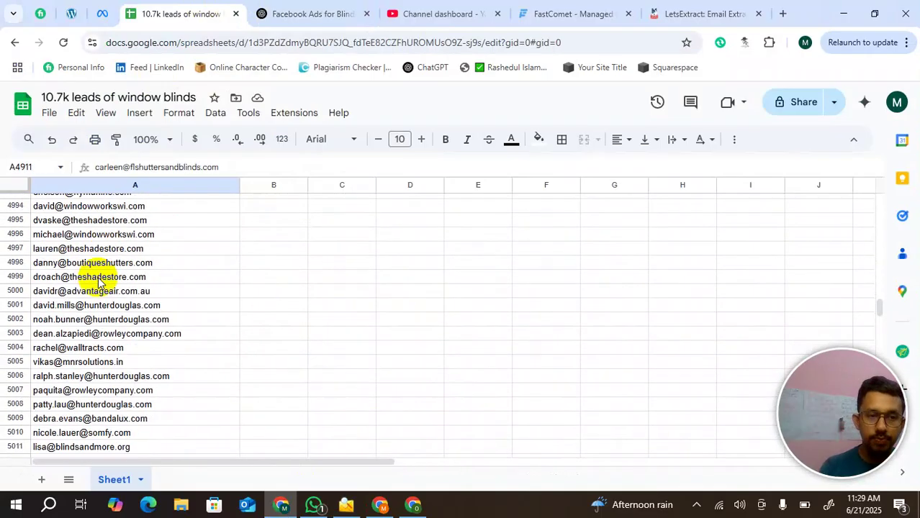
scroll(99, 283, "down", 3)
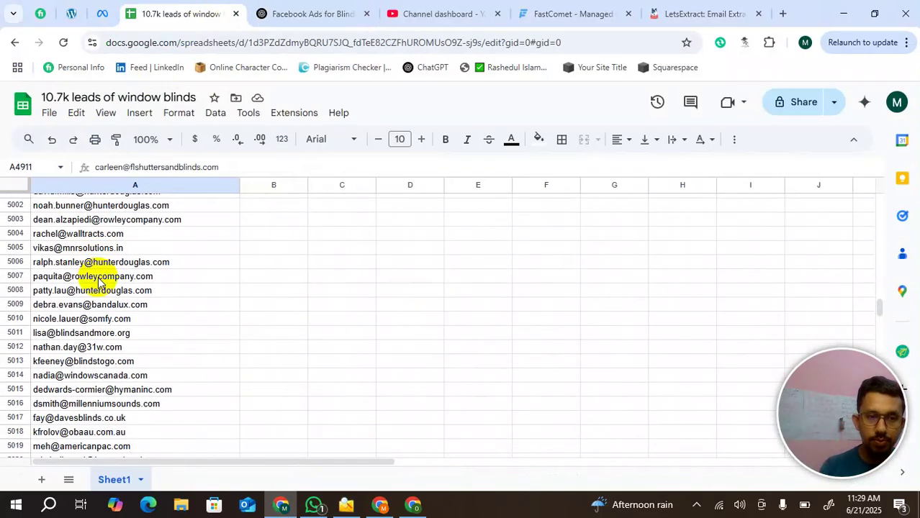
left_click(58, 321, "shift")
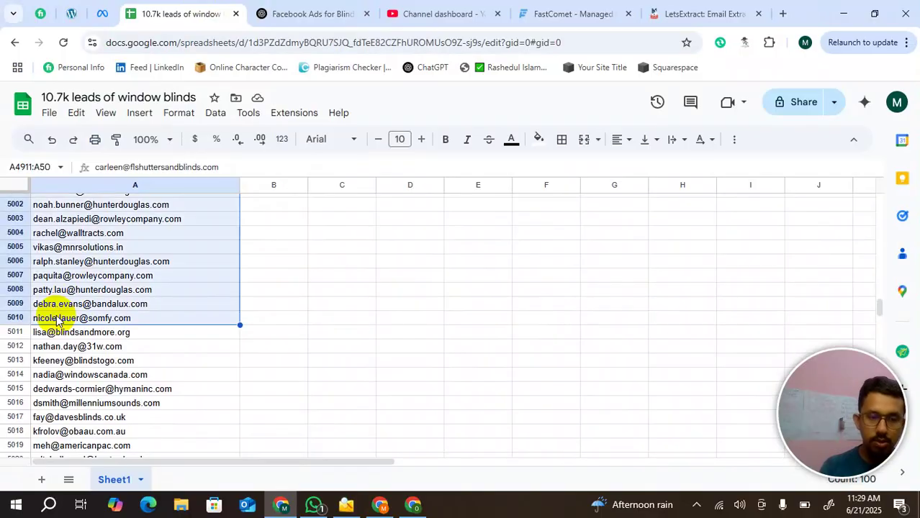
key("ctrl+c")
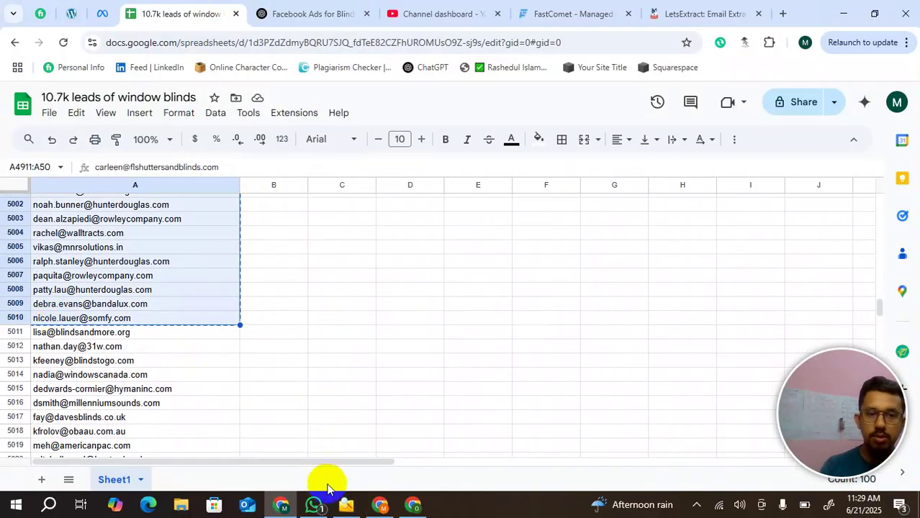
left_click(349, 507)
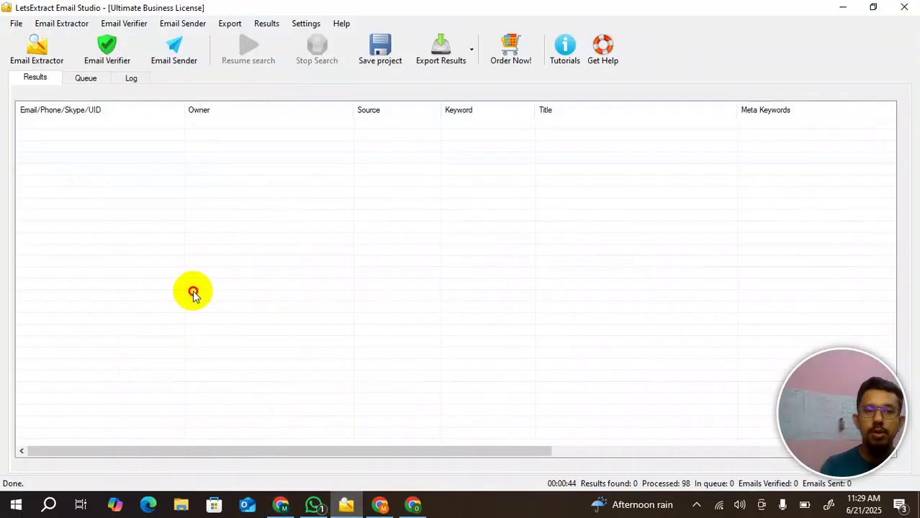
- Paste the copied batch into the results list via Add emails, accepting 97 emails found
right_click(92, 214)
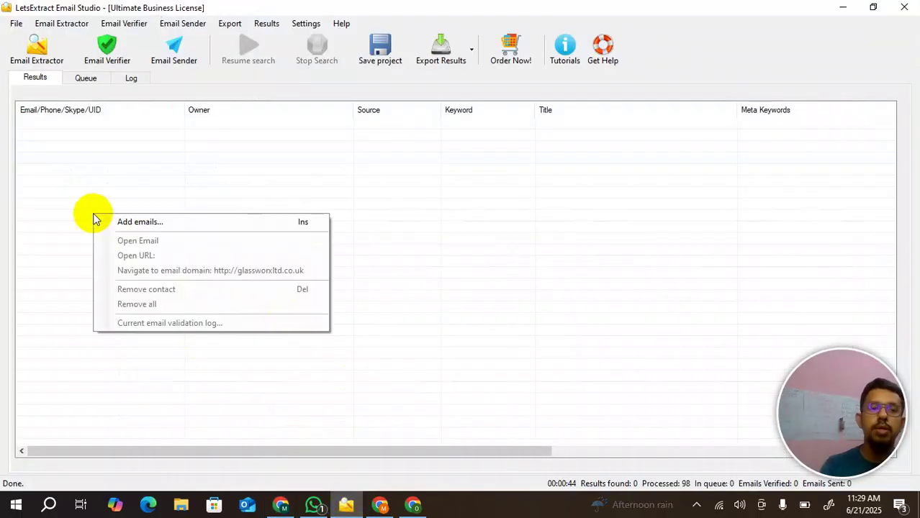
left_click(140, 223)
key("ctrl+v")
left_click(538, 351)
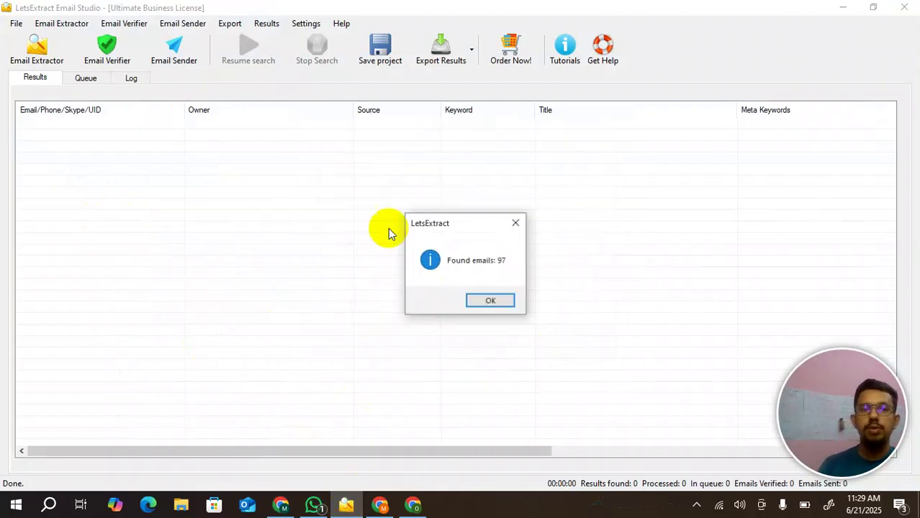
left_click(508, 302)
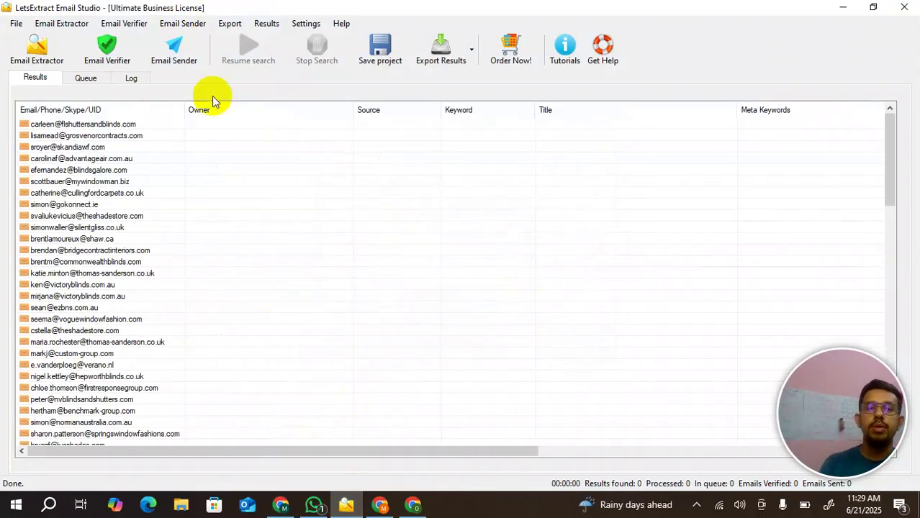
- Switch the Email Sender account to Gmail 1772, keep the template, and start mailing 97 leads
left_click(165, 55)
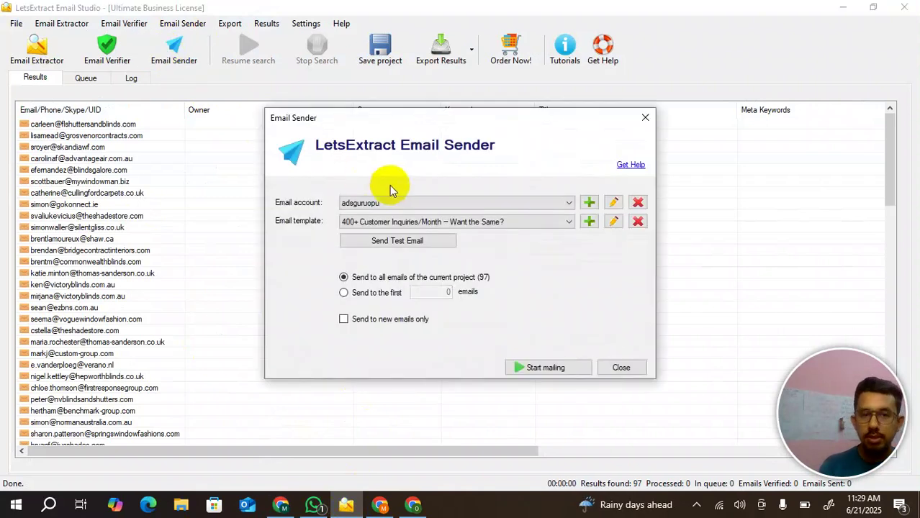
left_click(393, 206)
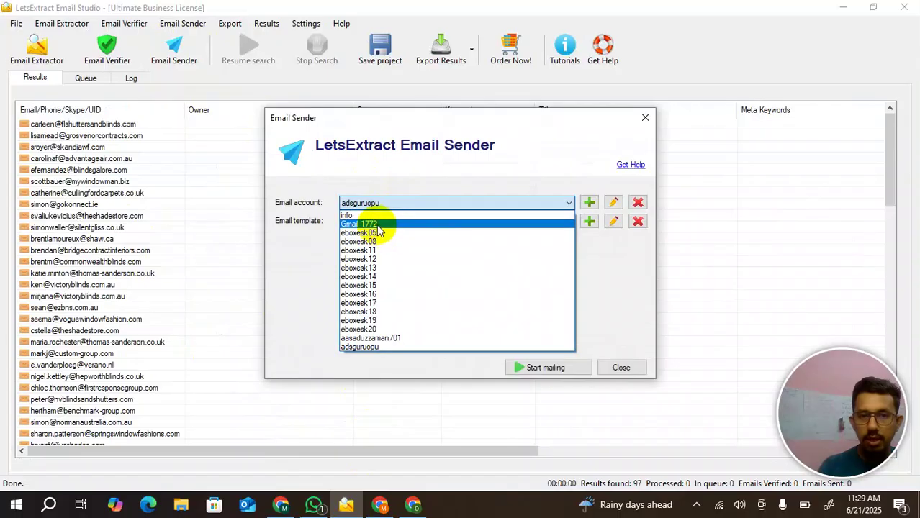
left_click(376, 225)
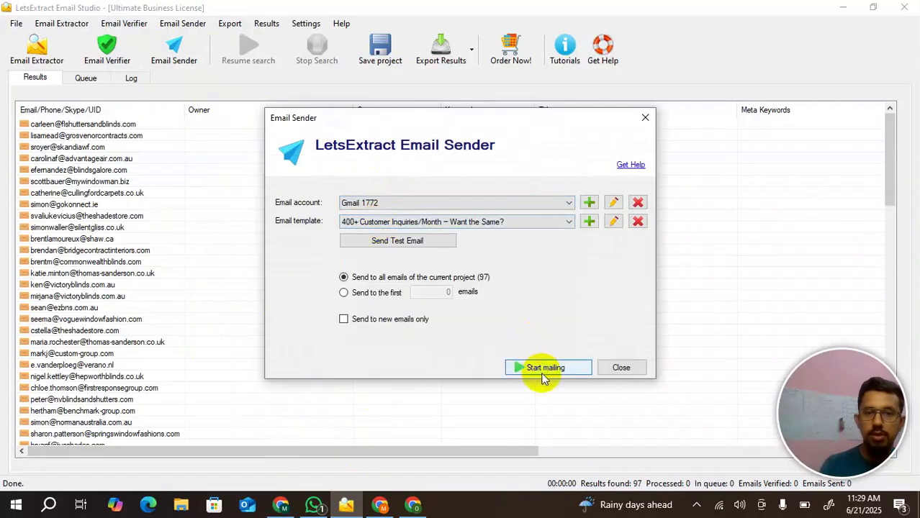
left_click(427, 224)
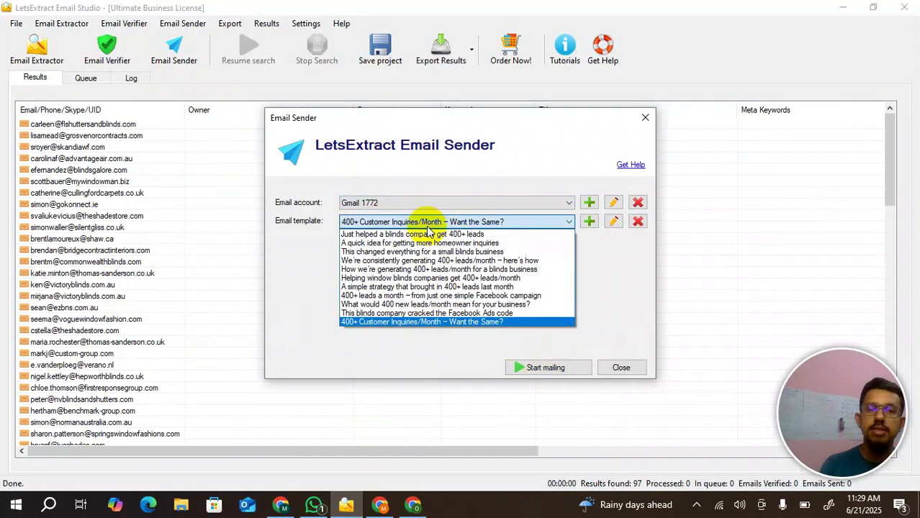
left_click(621, 314)
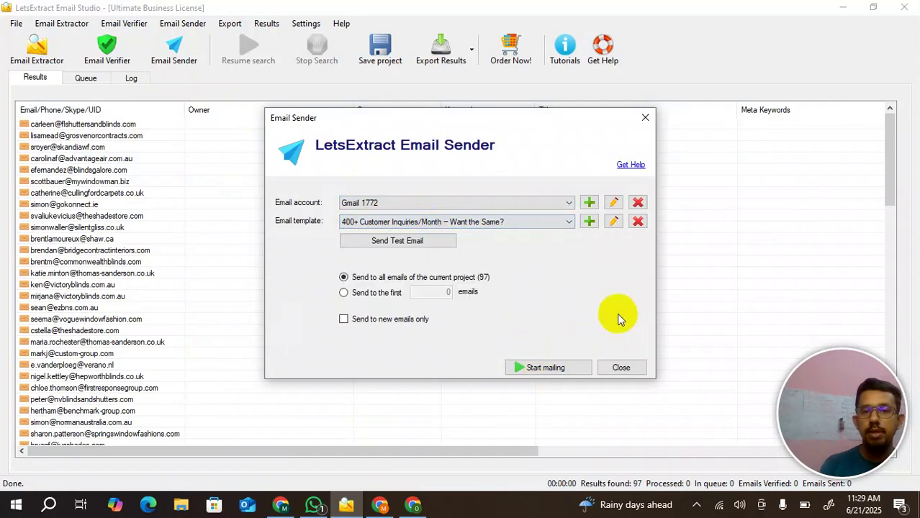
left_click(530, 367)
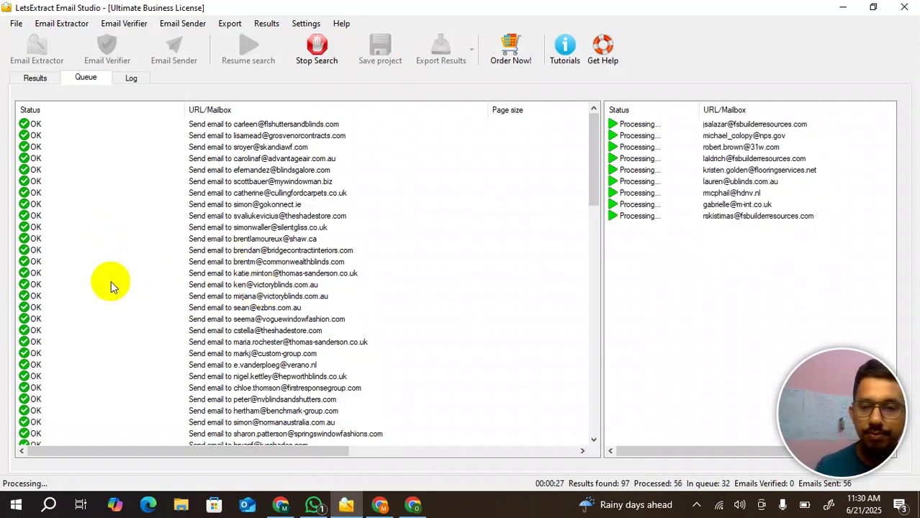
- Let the 97-lead mailing reach 85 sent, then switch over to Chrome
scroll(77, 330, "down", 15)
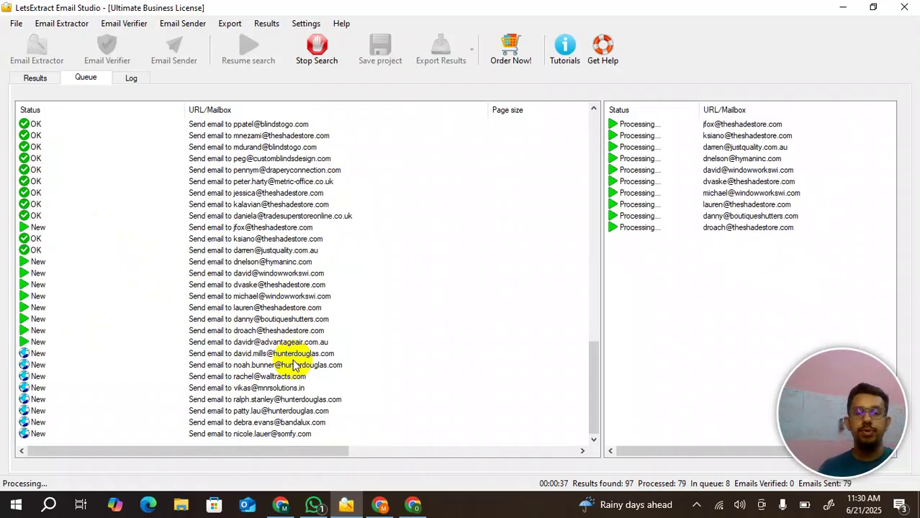
left_click(415, 506)
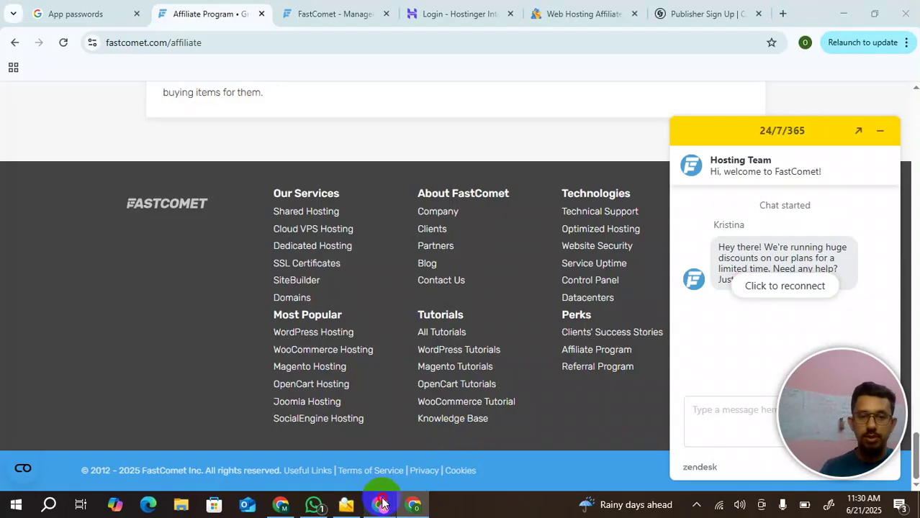
- In a new tab, switch Google to another signed-in account and launch its Gmail
left_click(382, 504)
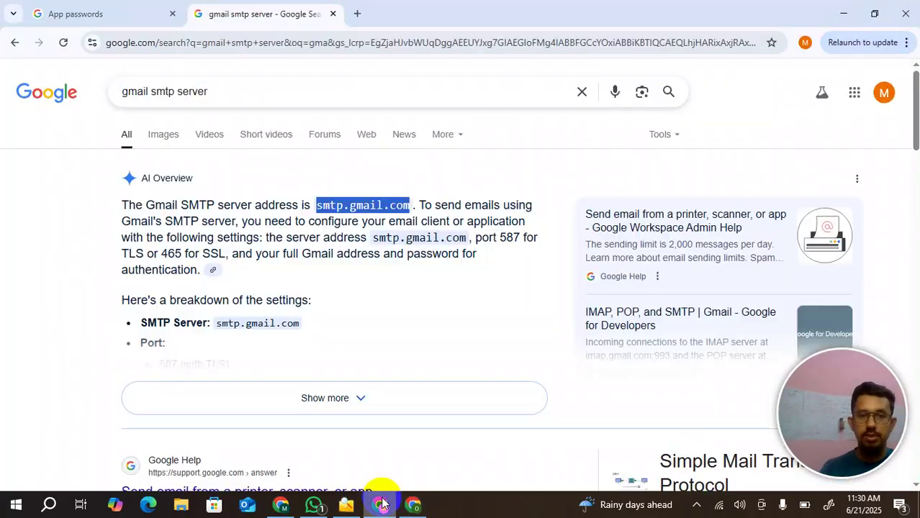
left_click(355, 14)
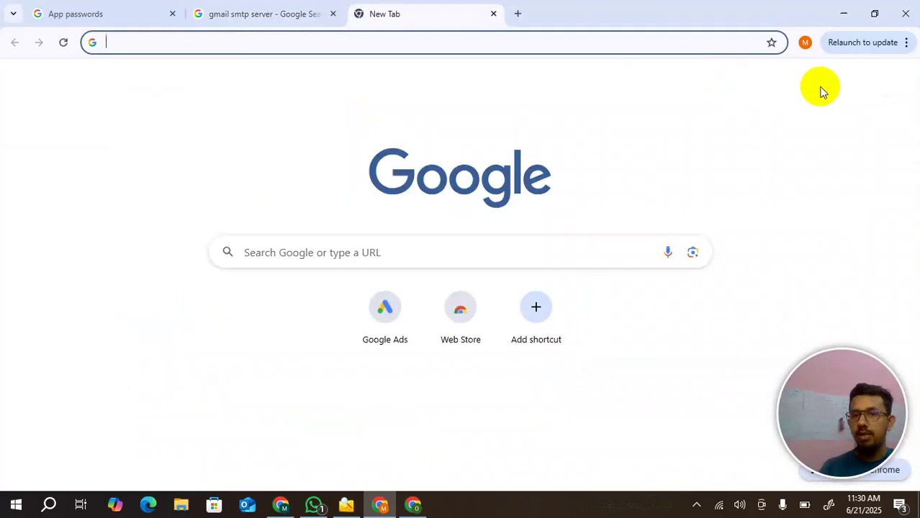
left_click(900, 83)
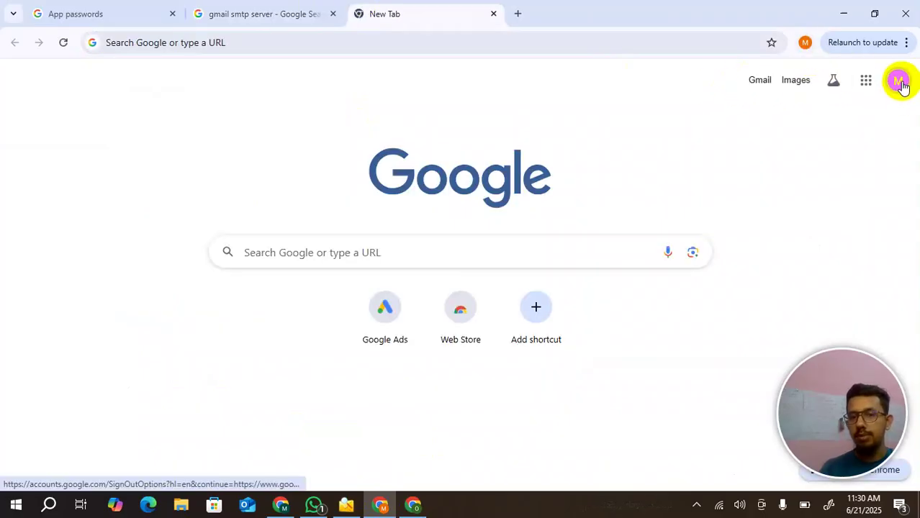
scroll(729, 303, "down", 3)
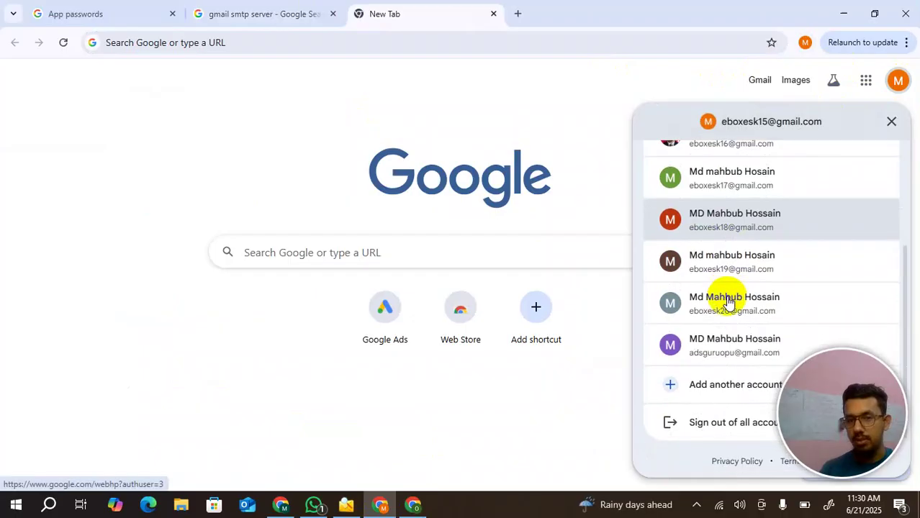
left_click(721, 345)
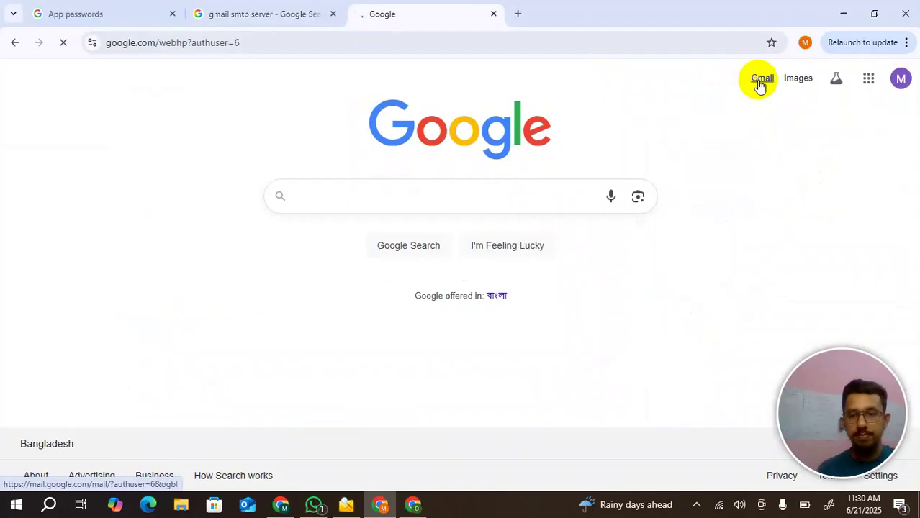
left_click(762, 80)
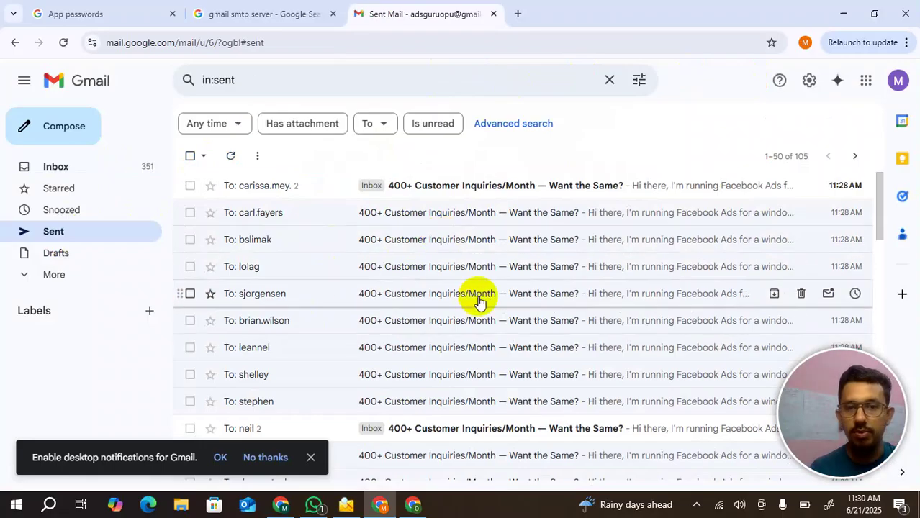
- Scroll the Sent folder to verify 105 copies of '400+ Customer Inquiries/Month — Want the Same?'
scroll(479, 304, "down", 2)
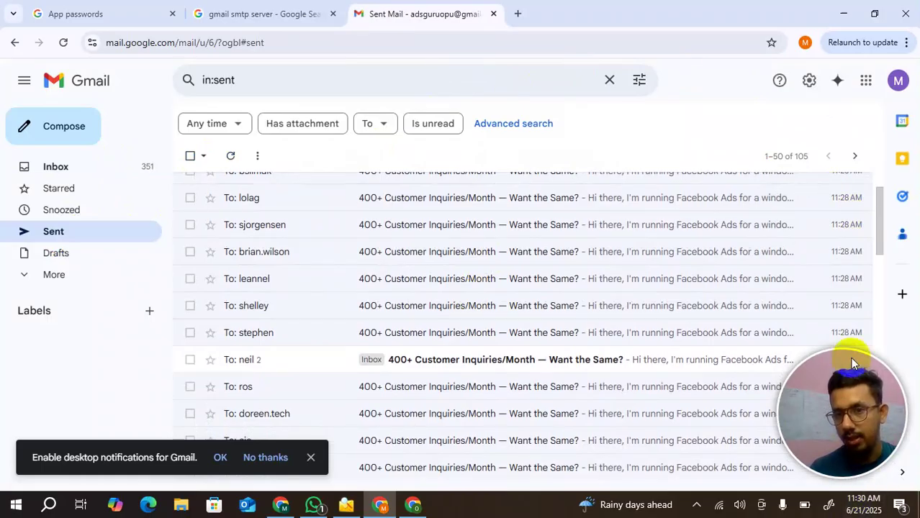
scroll(850, 301, "up", 2)
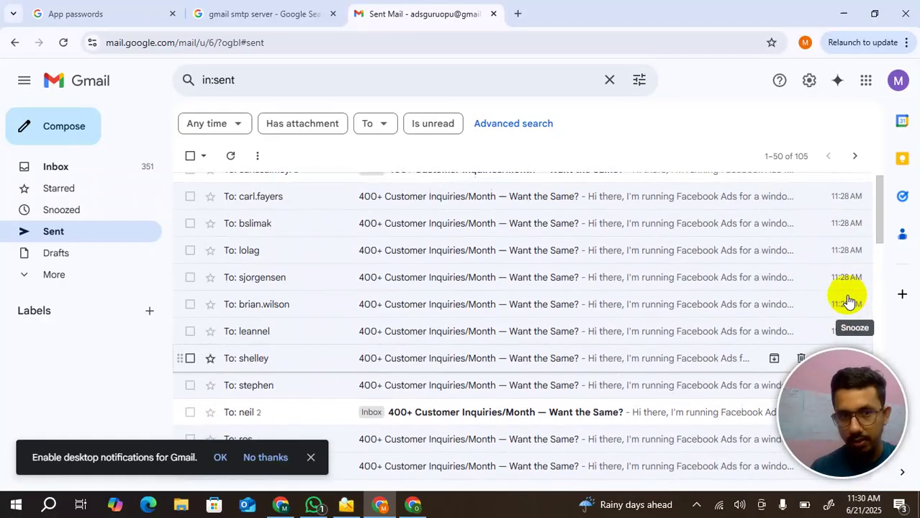
scroll(850, 301, "down", 2)
scroll(849, 301, "down", 2)
scroll(850, 301, "down", 8)
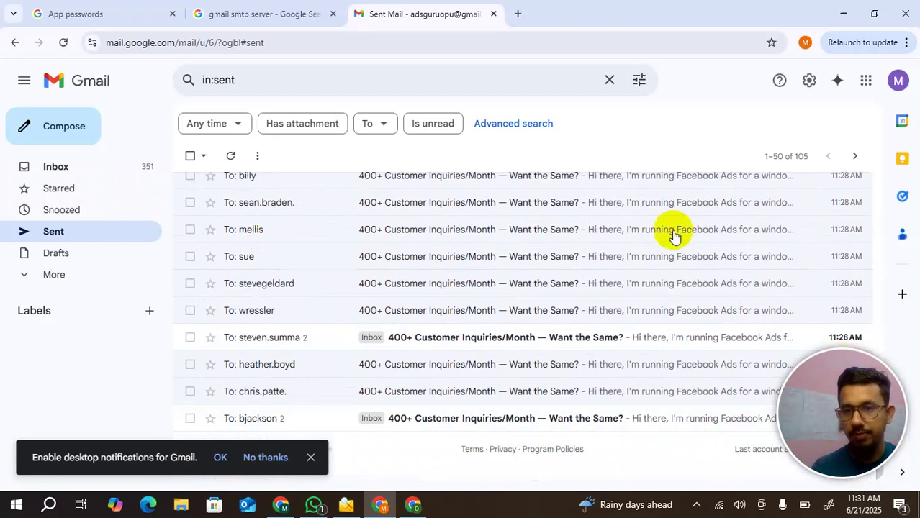
scroll(431, 255, "up", 10)
scroll(434, 255, "up", 1)
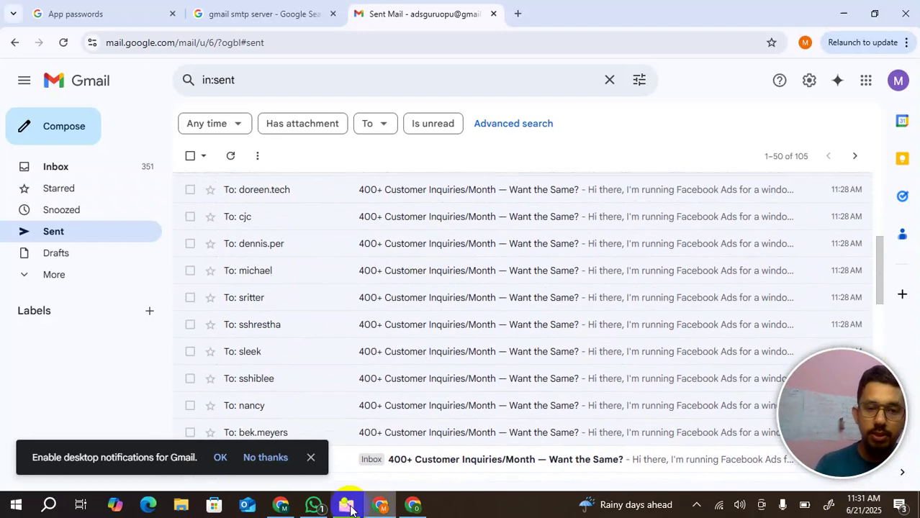
- Back in LetsExtract, check the Email Sender settings, then Remove all addresses from Results
left_click(347, 505)
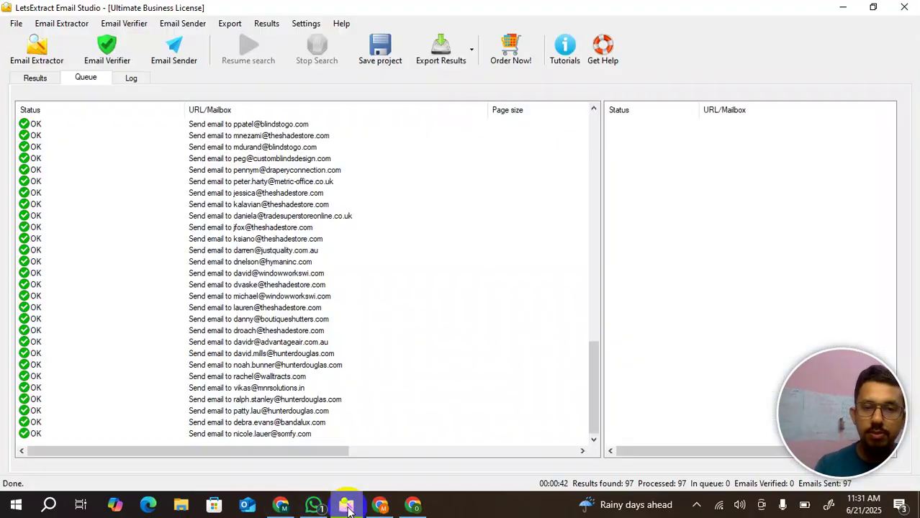
left_click(173, 50)
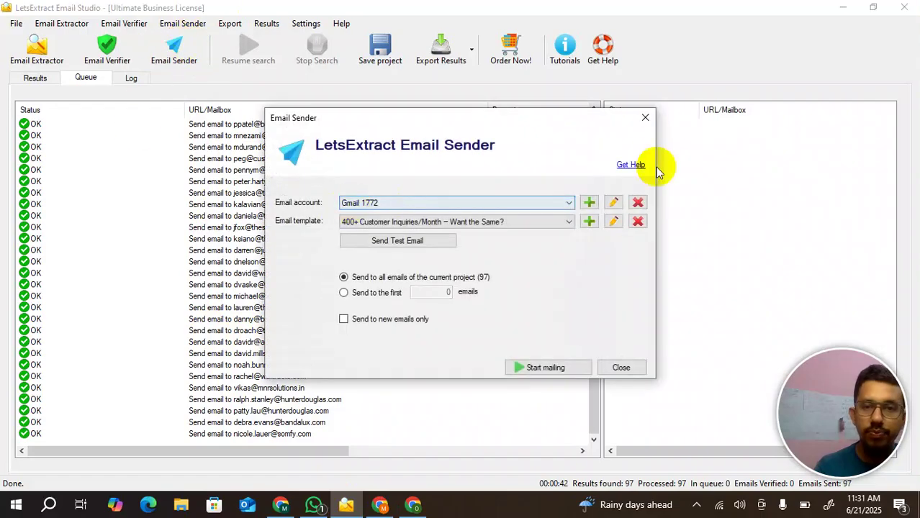
left_click(646, 118)
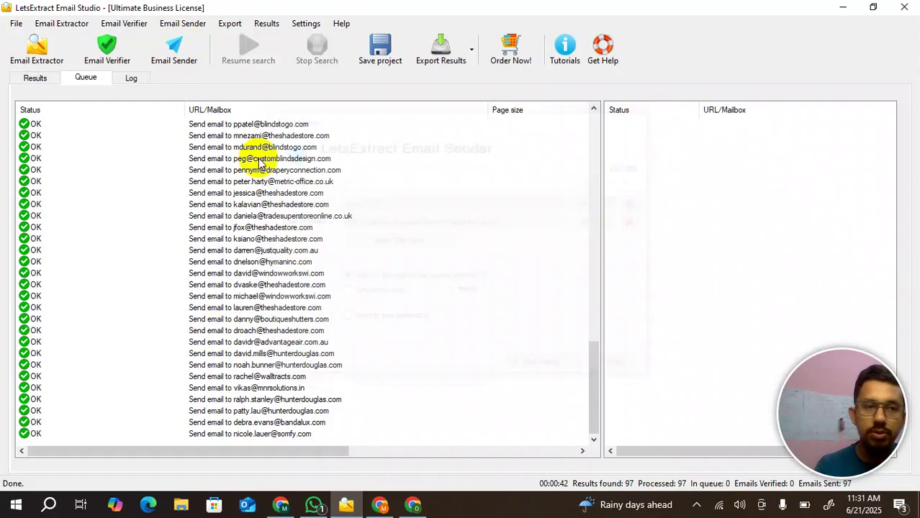
left_click(35, 77)
right_click(97, 230)
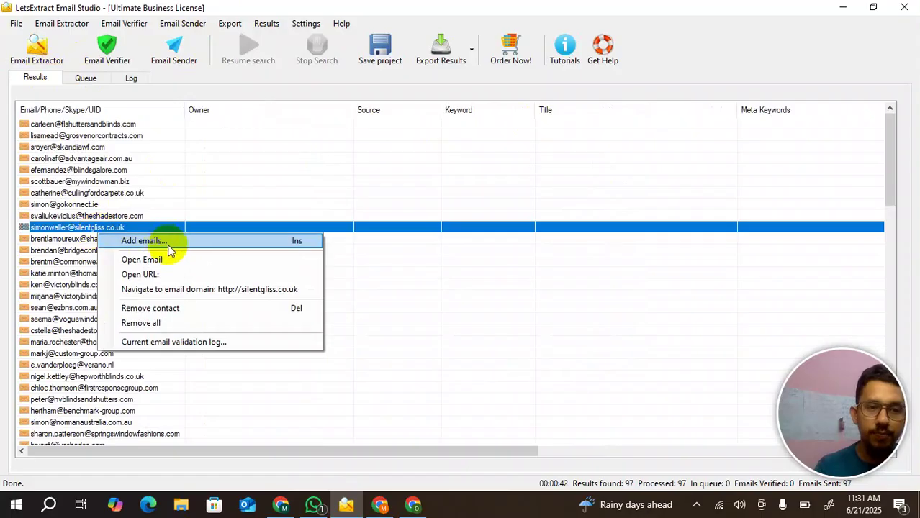
left_click(157, 325)
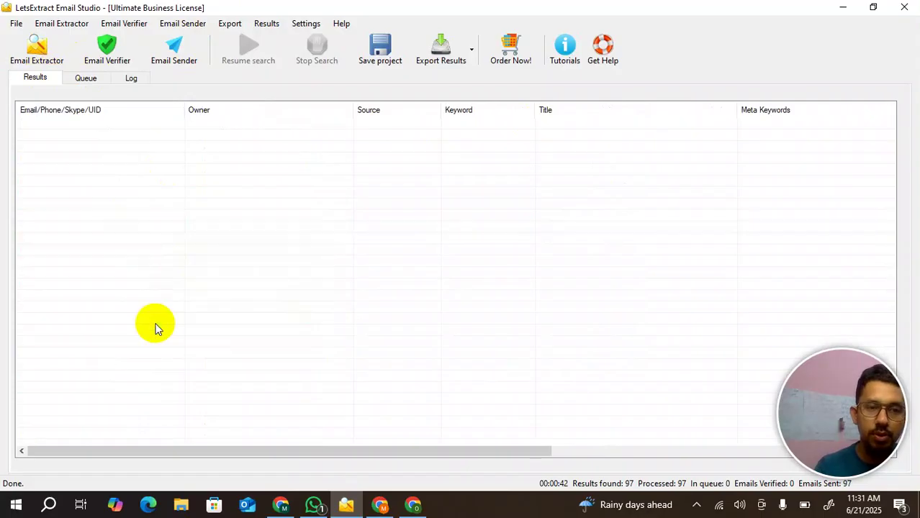
- Copy the 100 lead addresses in A5011:A5110 from the leads sheet, then return to LetsExtract
left_click(283, 504)
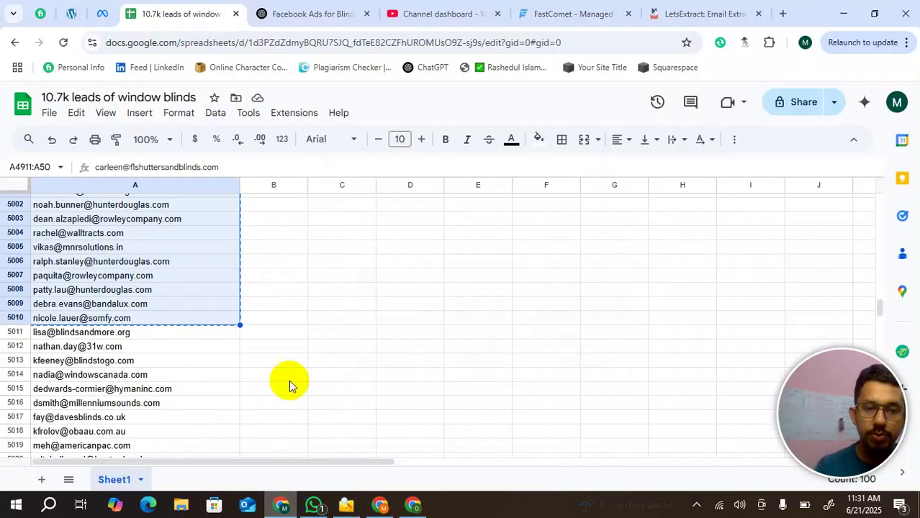
left_click(147, 334)
scroll(148, 335, "down", 12)
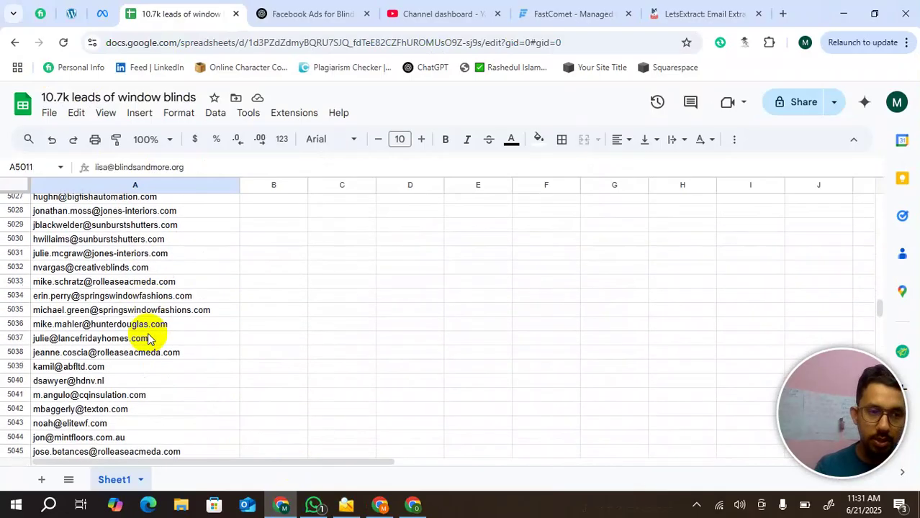
scroll(148, 337, "down", 6)
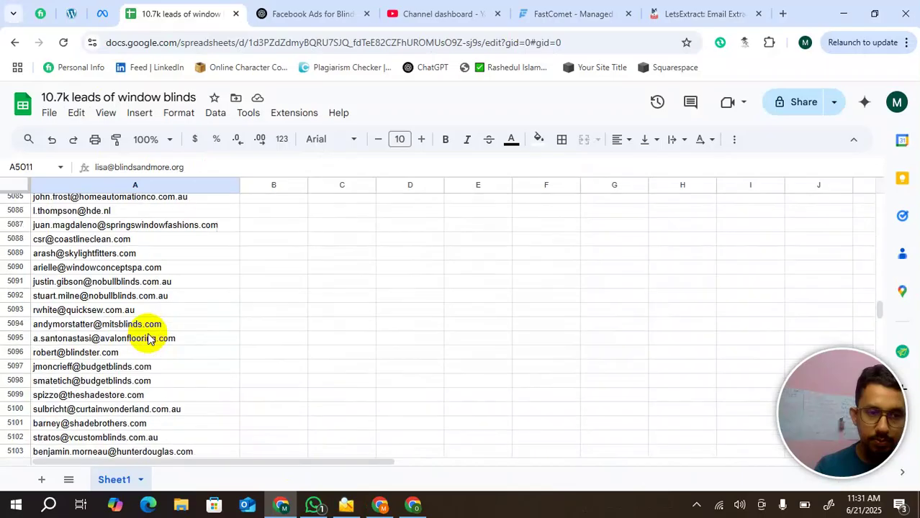
scroll(134, 349, "down", 1)
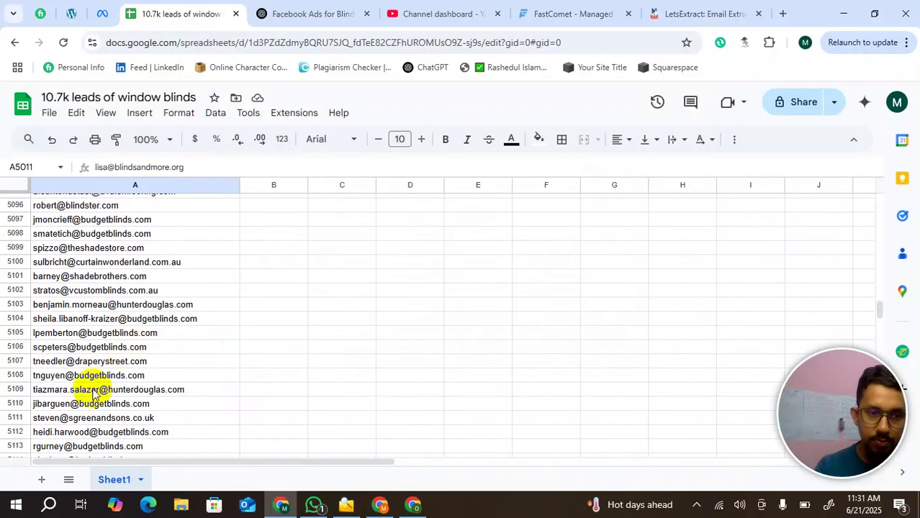
left_click(86, 407, "shift")
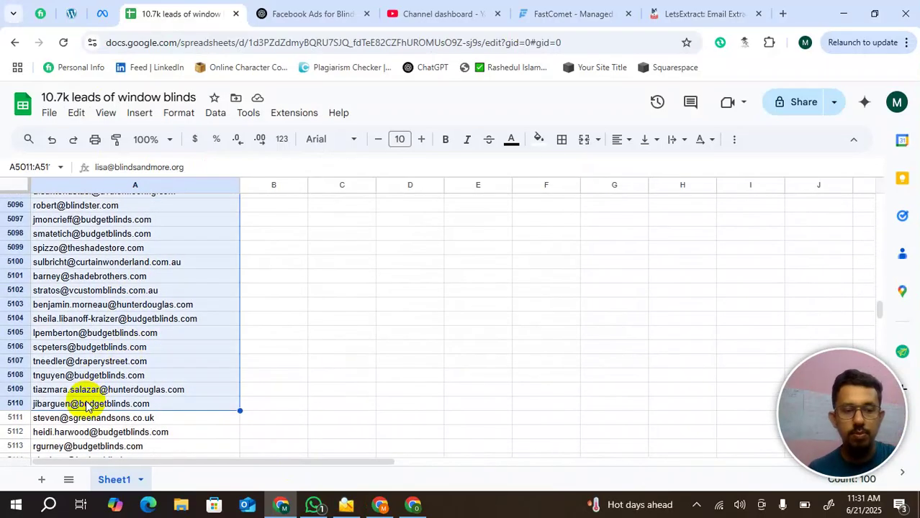
left_click(347, 509)
- Paste the A5011:A5110 batch through Add emails, loading 99 emails into the results list
right_click(37, 253)
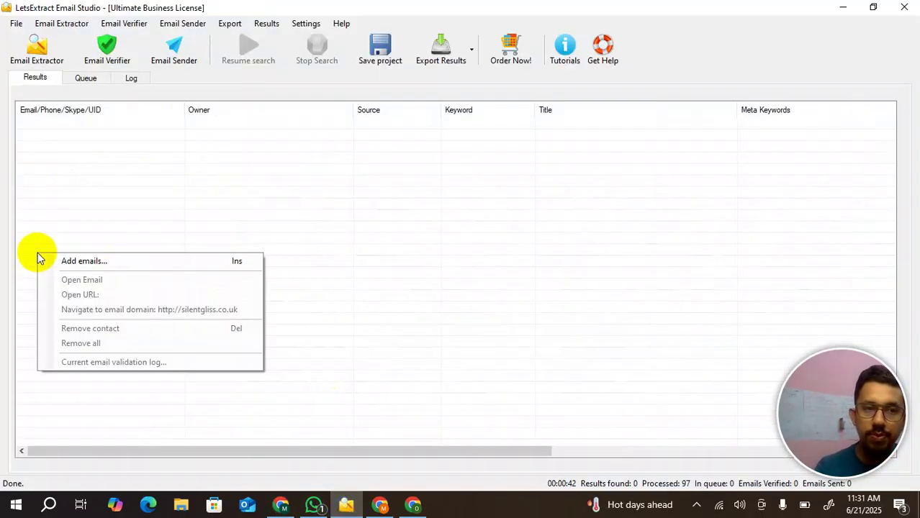
left_click(90, 264)
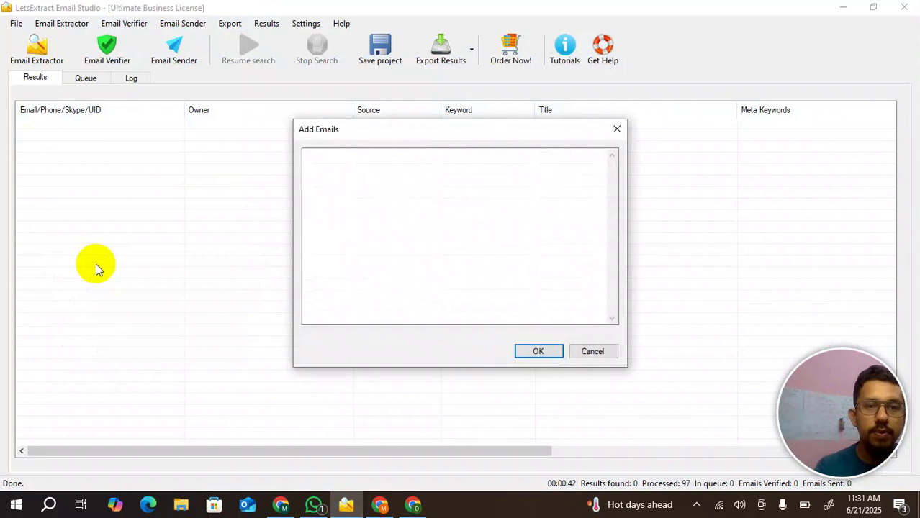
left_click(463, 224)
key("ctrl+v")
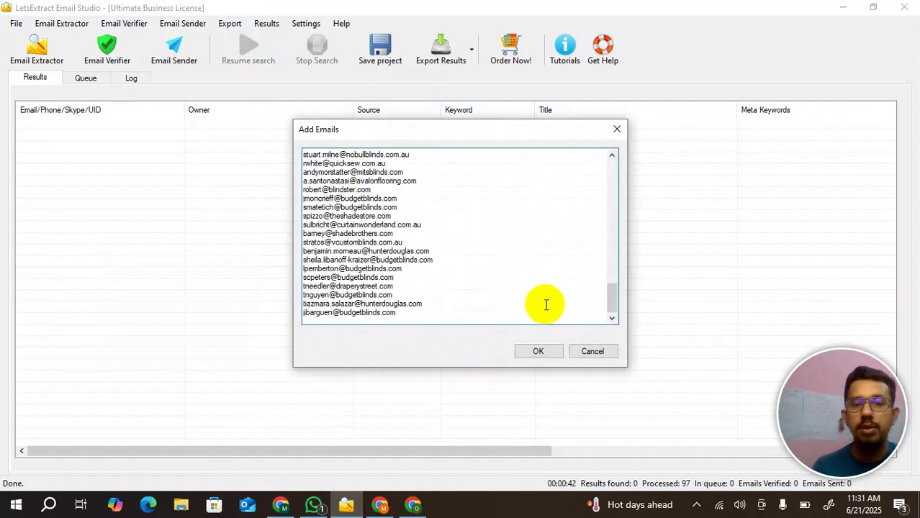
left_click(537, 352)
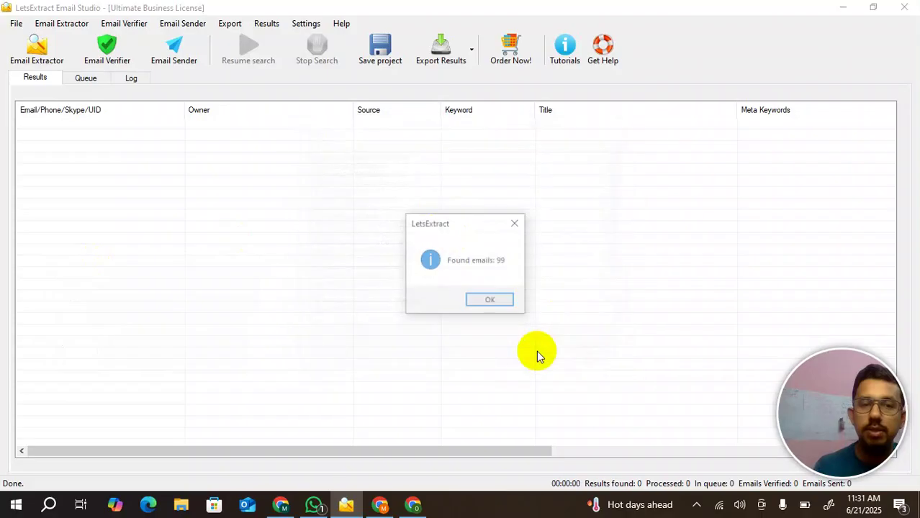
left_click(488, 301)
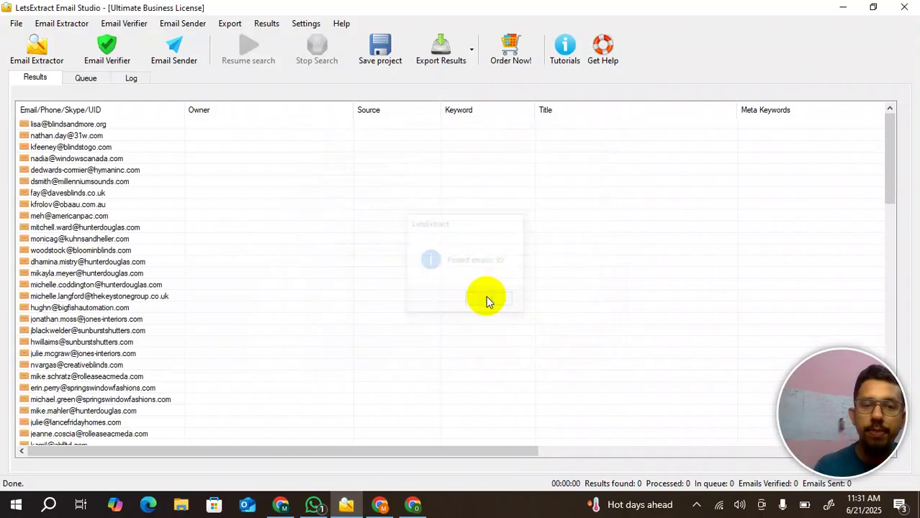
- Switch Email Sender to the next Gmail account and start mailing the template to the 99 addresses
left_click(181, 47)
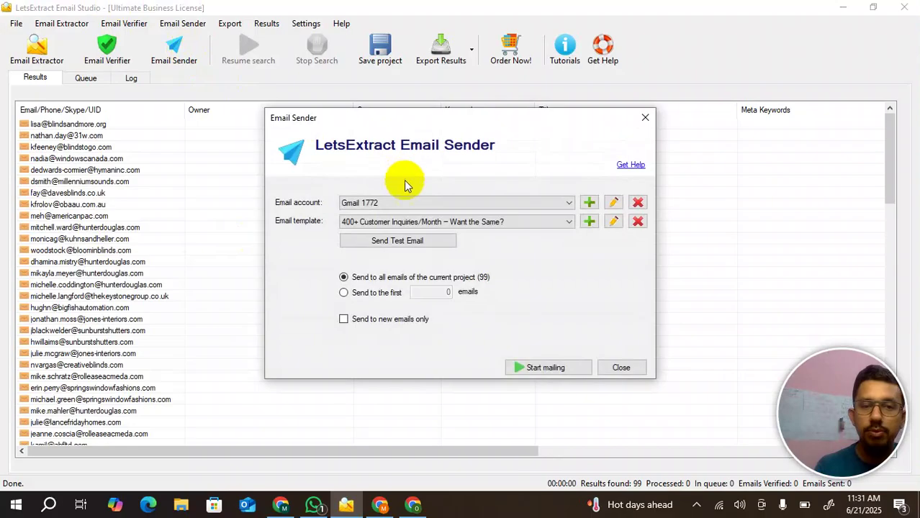
left_click(378, 203)
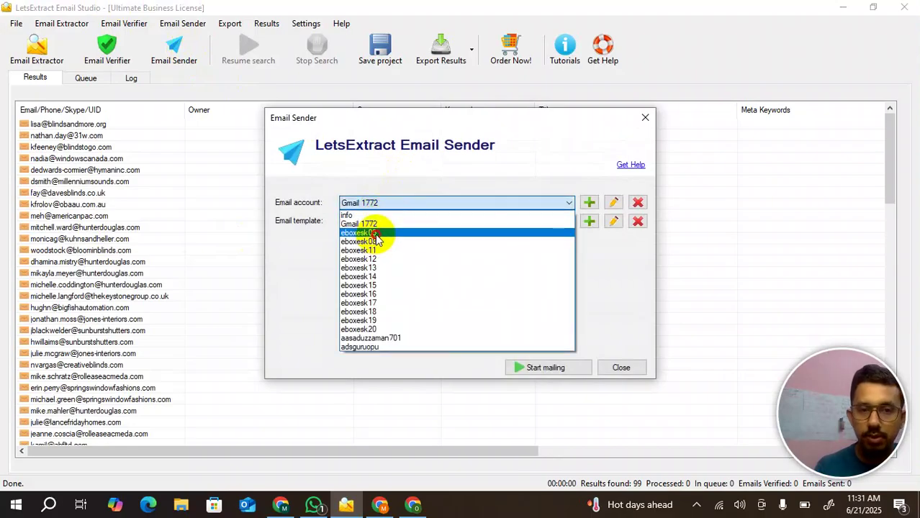
left_click(374, 233)
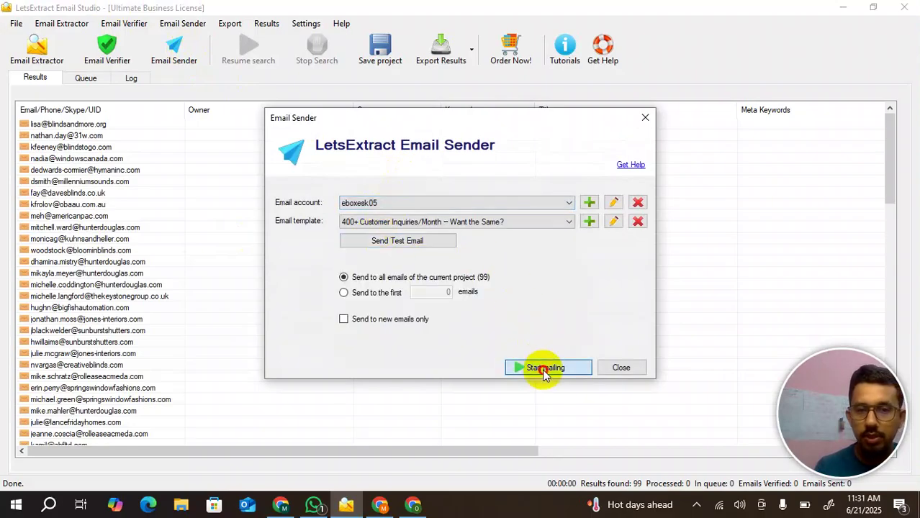
left_click(545, 371)
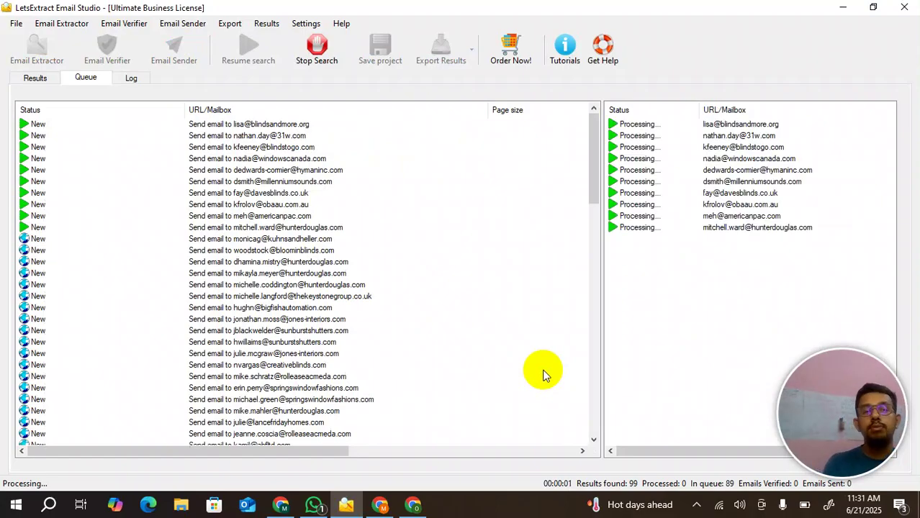